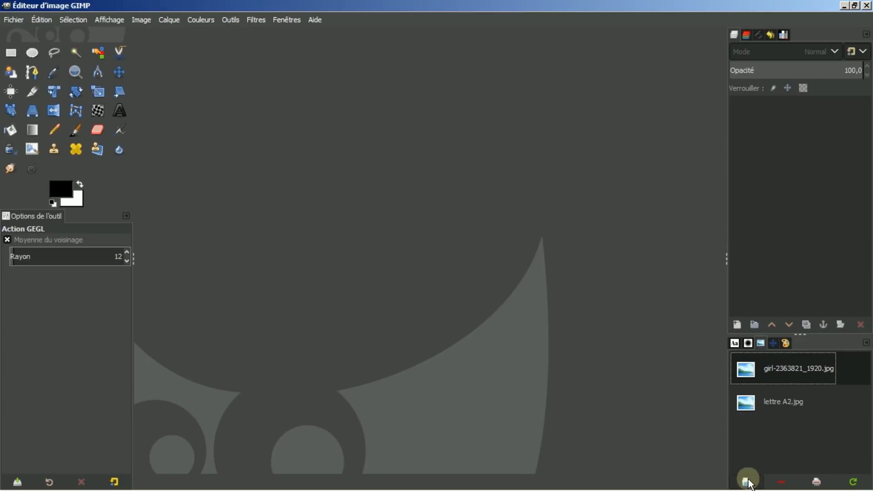
- Open girl-2363821_1920.jpg and crop it to 1387 × 1276 px, keeping the full width with the head and shoulders
{"action": "key", "text": "F9"}
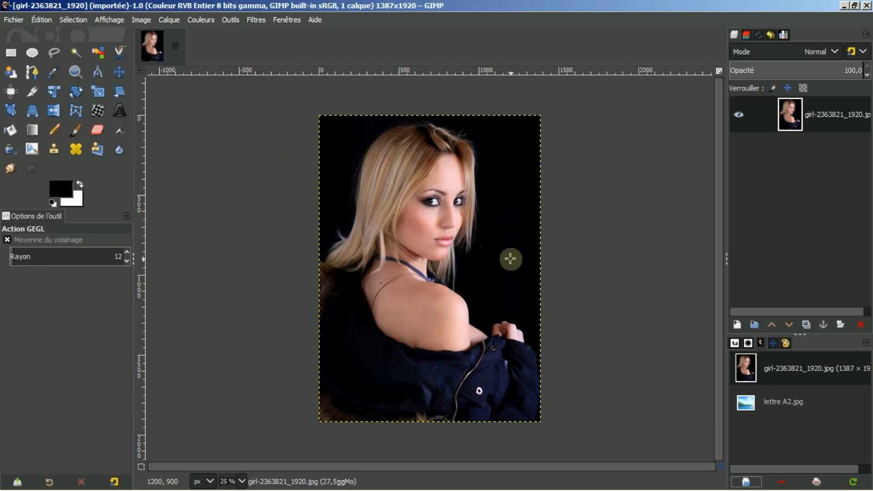
{"action": "left_click", "coordinate": [32, 91]}
{"action": "left_click_drag", "start_coordinate": [296, 100], "coordinate": [606, 318]}
{"action": "left_click", "coordinate": [443, 230]}
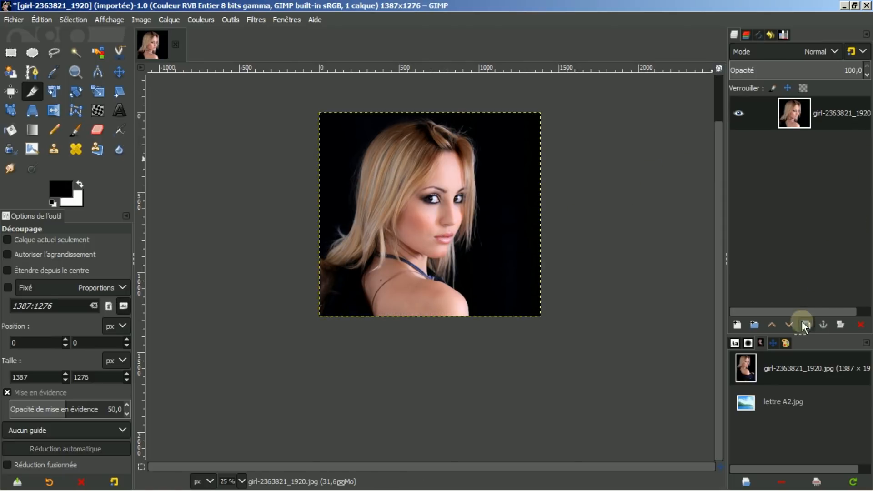
- Duplicate the portrait layer twice to have three stacked layers
{"action": "left_click", "coordinate": [773, 342]}
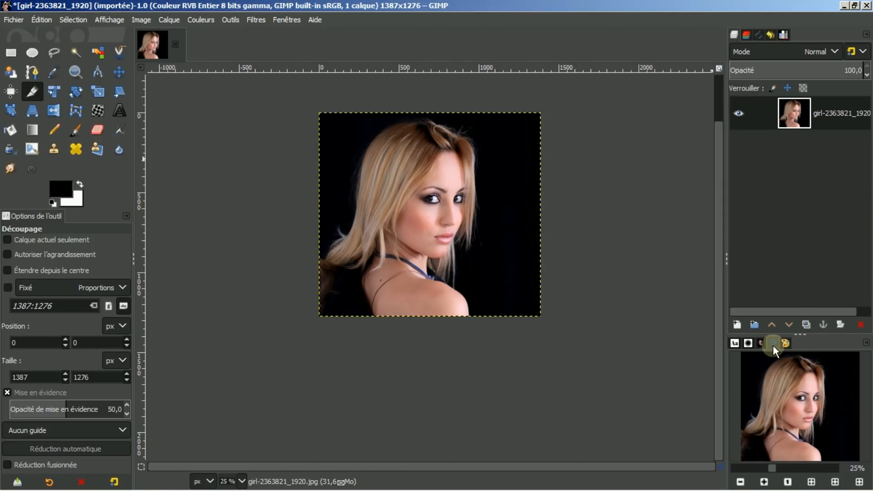
{"action": "left_click", "coordinate": [811, 481]}
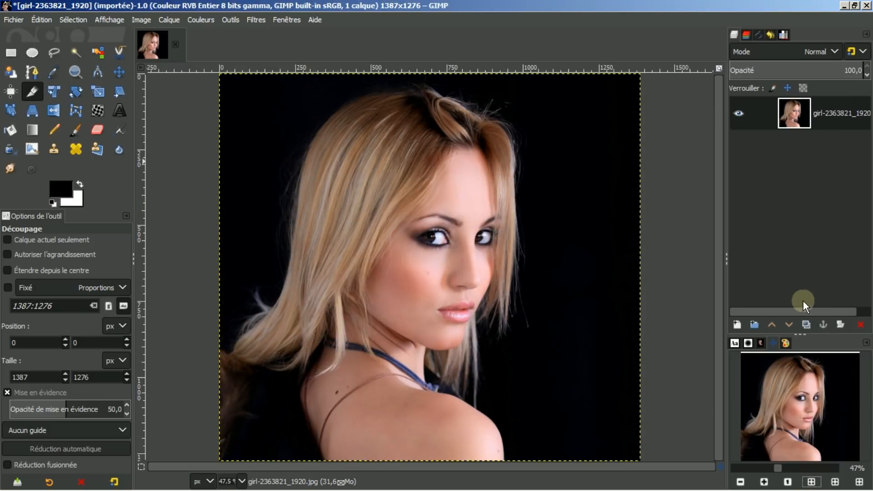
{"action": "left_click", "coordinate": [806, 324]}
{"action": "left_click", "coordinate": [806, 325]}
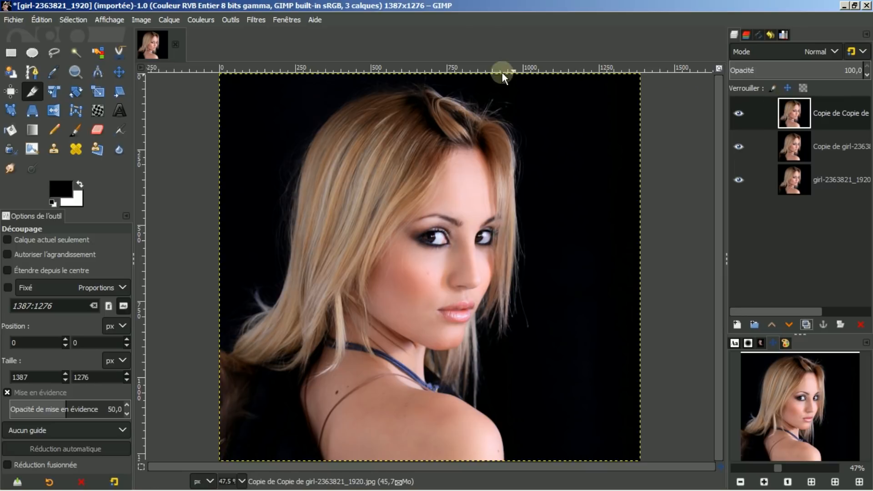
- Desaturate the topmost copy of the portrait to greyscale
{"action": "left_click", "coordinate": [200, 20]}
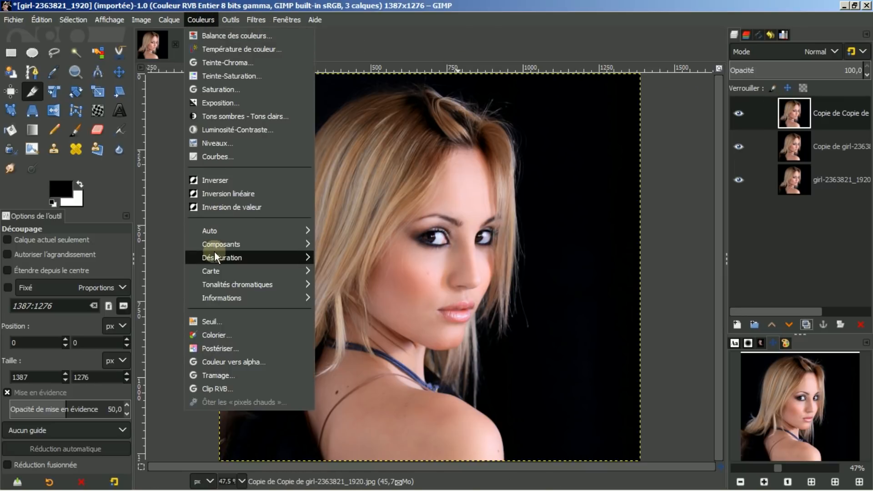
{"action": "mouse_move", "coordinate": [215, 261]}
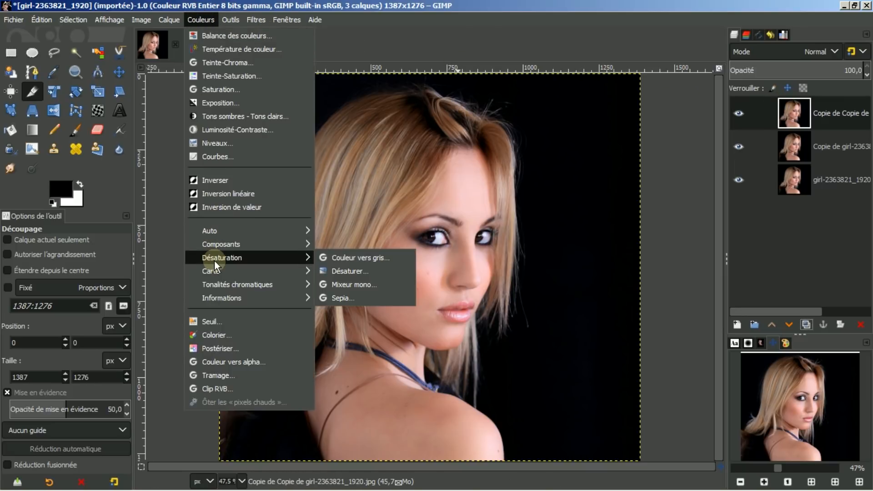
{"action": "left_click", "coordinate": [334, 272]}
{"action": "left_click", "coordinate": [157, 132]}
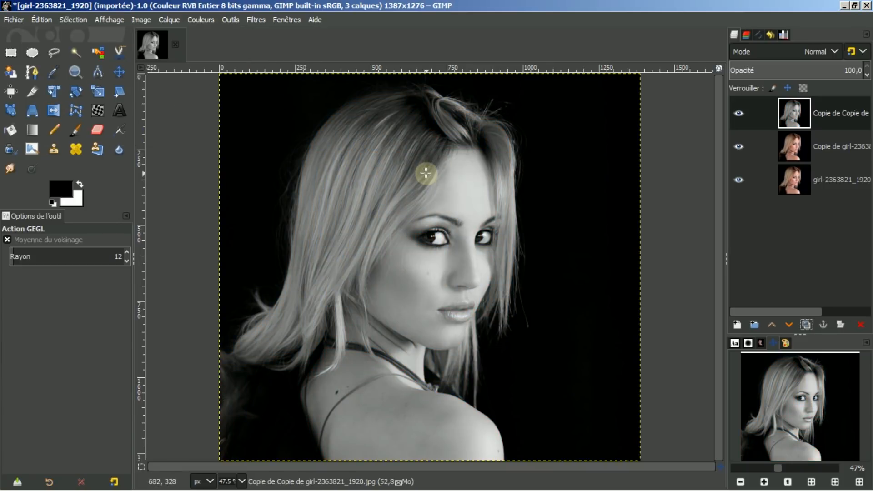
- Apply the Exposure adjustment to the greyscale layer with the preset "girl" (black level 0.002, exposure 3.256), comparing it with the original portrait
{"action": "left_click", "coordinate": [199, 20]}
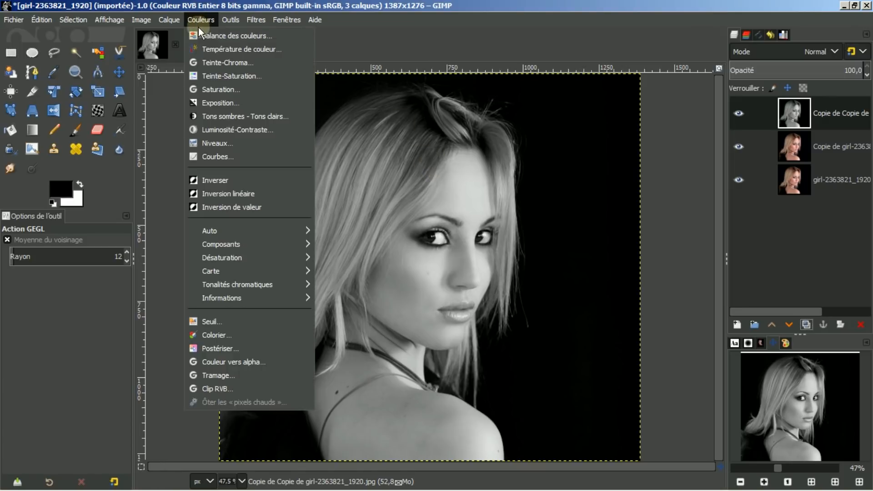
{"action": "left_click", "coordinate": [209, 103]}
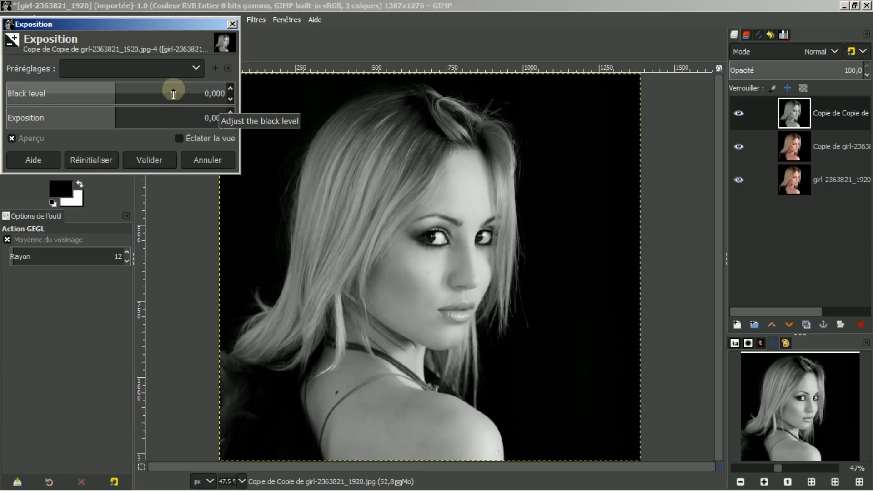
{"action": "left_click", "coordinate": [195, 67]}
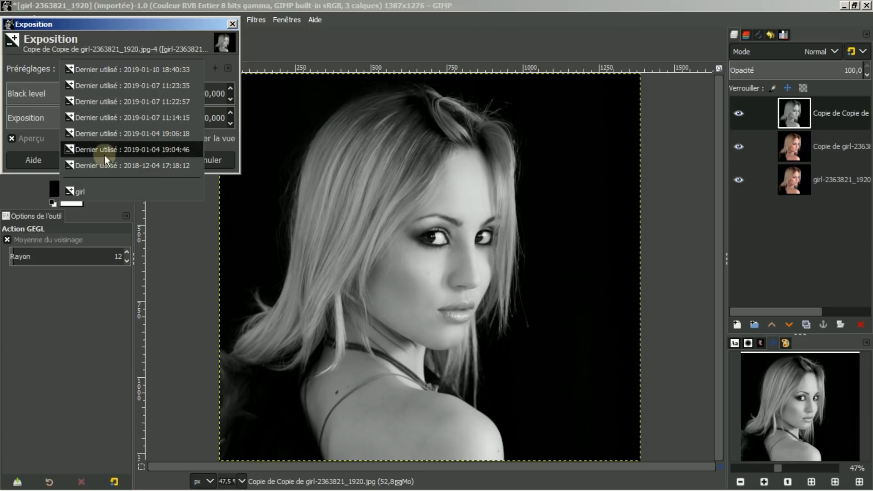
{"action": "left_click", "coordinate": [84, 192]}
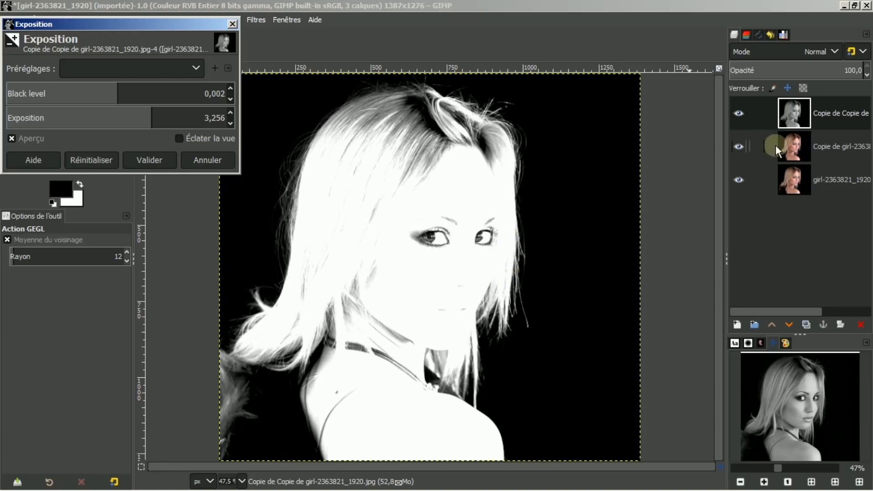
{"action": "left_click", "coordinate": [739, 113]}
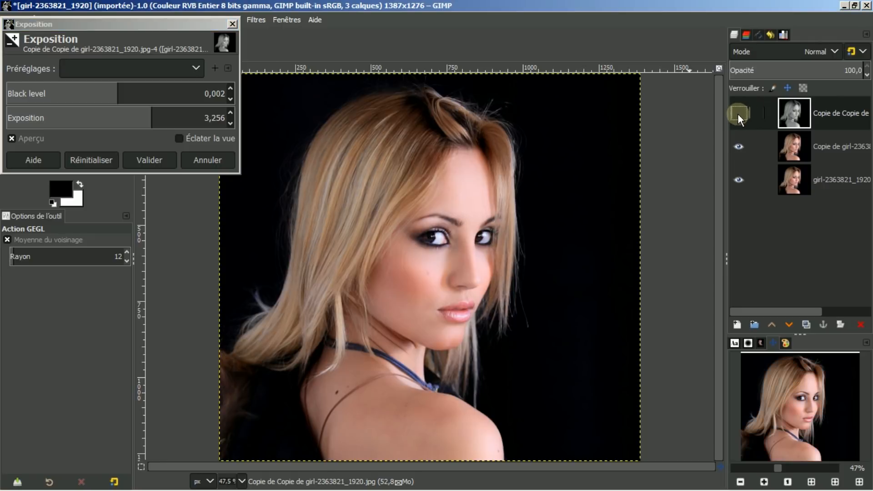
{"action": "left_click", "coordinate": [738, 113]}
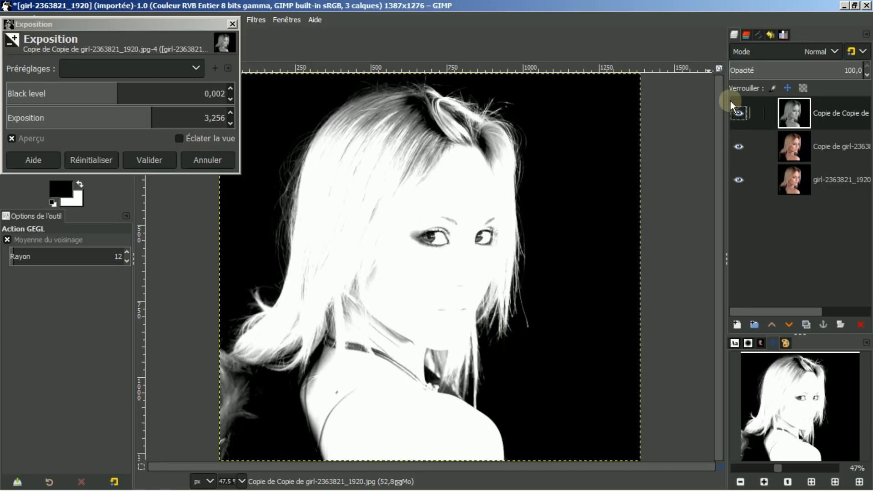
{"action": "left_click", "coordinate": [739, 113]}
{"action": "left_click", "coordinate": [739, 113]}
{"action": "left_click", "coordinate": [146, 158]}
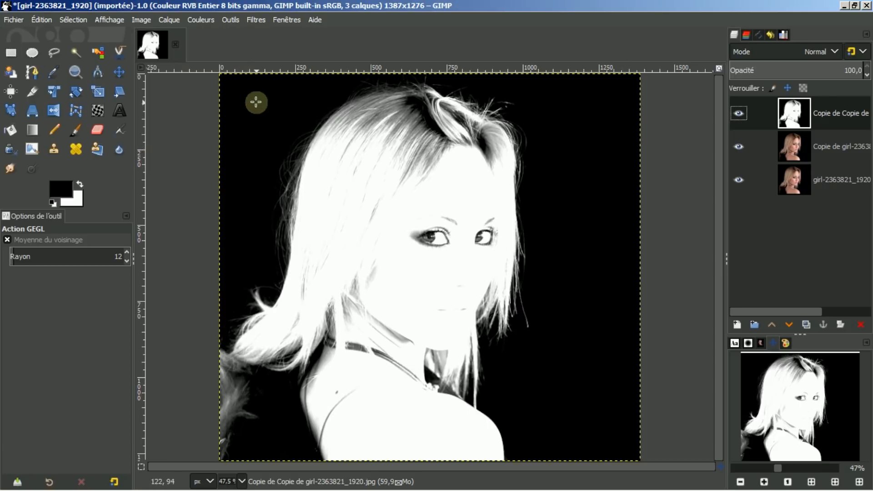
- Paint the face, hair interior, clothing and shoulder white with the Paintbrush, keeping the fine hair strands at the edges
{"action": "left_click", "coordinate": [77, 134]}
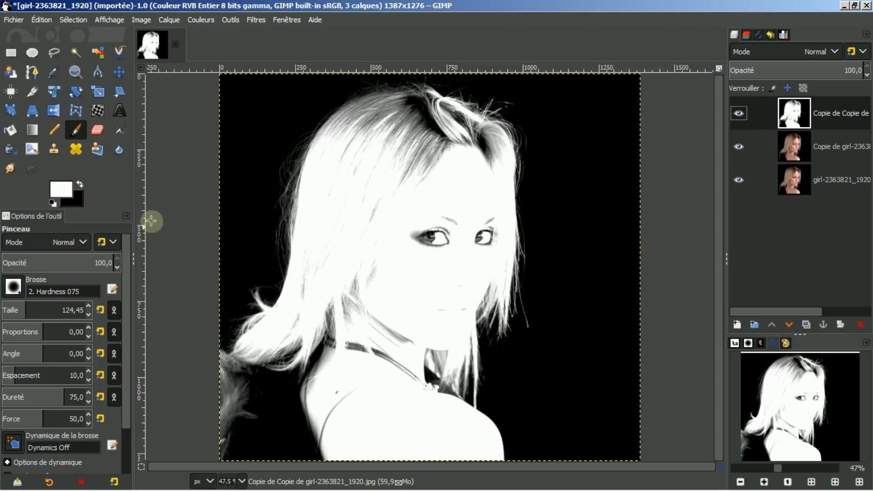
{"action": "mouse_move", "coordinate": [435, 228]}
{"action": "left_mouse_down"}
{"action": "mouse_move", "coordinate": [426, 261]}
{"action": "mouse_move", "coordinate": [431, 217]}
{"action": "mouse_move", "coordinate": [411, 248]}
{"action": "left_mouse_up"}
{"action": "left_click_drag", "start_coordinate": [475, 209], "coordinate": [483, 221]}
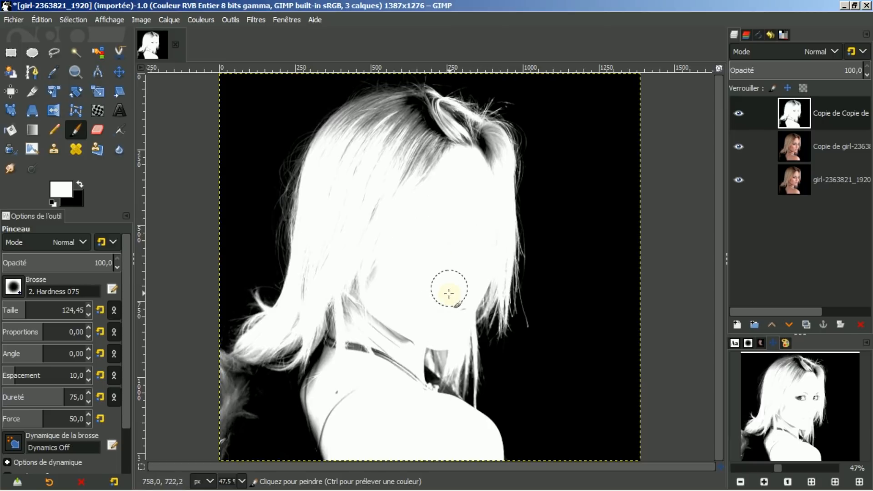
{"action": "mouse_move", "coordinate": [468, 144]}
{"action": "left_mouse_down"}
{"action": "mouse_move", "coordinate": [492, 155]}
{"action": "mouse_move", "coordinate": [463, 136]}
{"action": "mouse_move", "coordinate": [396, 151]}
{"action": "mouse_move", "coordinate": [416, 120]}
{"action": "mouse_move", "coordinate": [430, 122]}
{"action": "mouse_move", "coordinate": [421, 161]}
{"action": "mouse_move", "coordinate": [412, 145]}
{"action": "mouse_move", "coordinate": [373, 233]}
{"action": "mouse_move", "coordinate": [414, 172]}
{"action": "mouse_move", "coordinate": [442, 155]}
{"action": "mouse_move", "coordinate": [451, 132]}
{"action": "mouse_move", "coordinate": [442, 116]}
{"action": "mouse_move", "coordinate": [464, 128]}
{"action": "mouse_move", "coordinate": [424, 106]}
{"action": "mouse_move", "coordinate": [400, 133]}
{"action": "mouse_move", "coordinate": [402, 123]}
{"action": "mouse_move", "coordinate": [379, 126]}
{"action": "mouse_move", "coordinate": [403, 105]}
{"action": "left_mouse_up"}
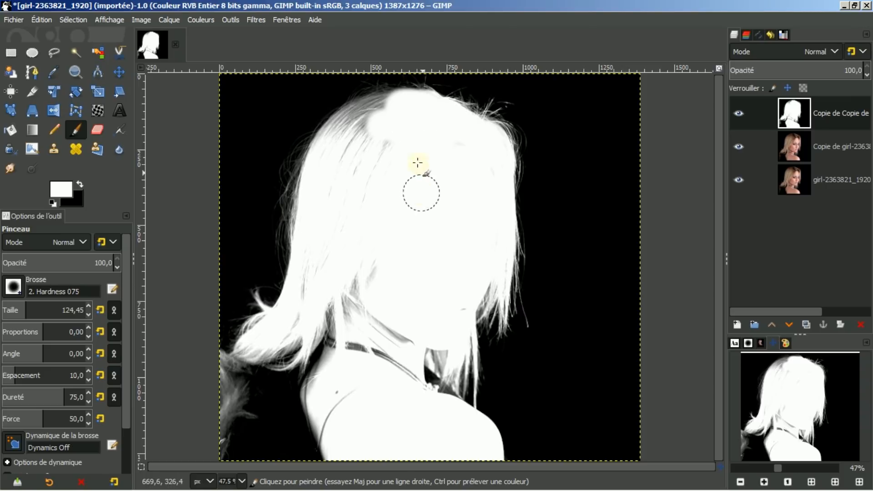
{"action": "mouse_move", "coordinate": [369, 143]}
{"action": "left_mouse_down"}
{"action": "mouse_move", "coordinate": [365, 168]}
{"action": "mouse_move", "coordinate": [367, 129]}
{"action": "mouse_move", "coordinate": [389, 108]}
{"action": "mouse_move", "coordinate": [353, 125]}
{"action": "mouse_move", "coordinate": [367, 113]}
{"action": "left_mouse_up"}
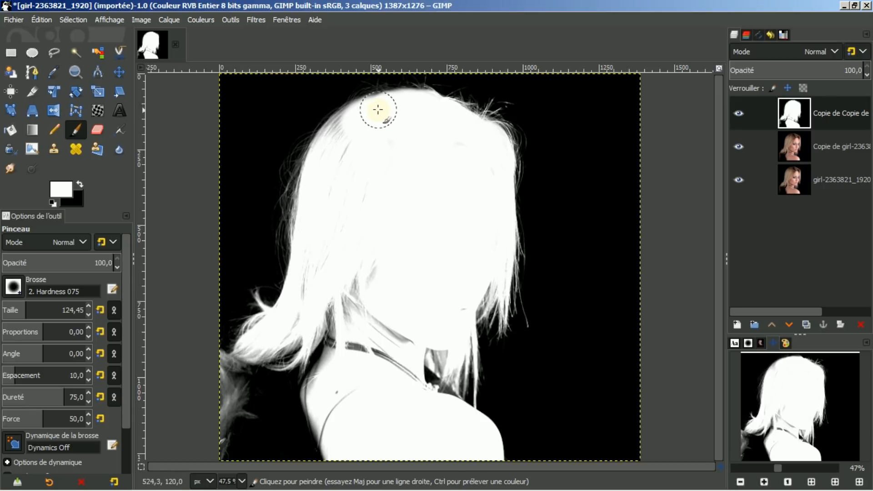
{"action": "mouse_move", "coordinate": [369, 121]}
{"action": "left_mouse_down"}
{"action": "mouse_move", "coordinate": [337, 153]}
{"action": "mouse_move", "coordinate": [351, 128]}
{"action": "mouse_move", "coordinate": [328, 149]}
{"action": "mouse_move", "coordinate": [346, 127]}
{"action": "left_mouse_up"}
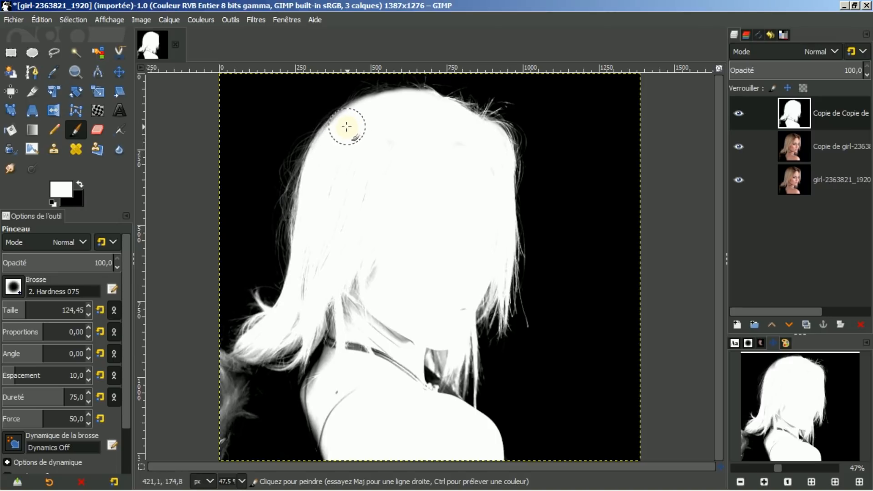
{"action": "mouse_move", "coordinate": [320, 196]}
{"action": "left_mouse_down"}
{"action": "mouse_move", "coordinate": [330, 284]}
{"action": "mouse_move", "coordinate": [320, 295]}
{"action": "mouse_move", "coordinate": [334, 224]}
{"action": "mouse_move", "coordinate": [305, 187]}
{"action": "mouse_move", "coordinate": [315, 290]}
{"action": "mouse_move", "coordinate": [289, 338]}
{"action": "mouse_move", "coordinate": [233, 372]}
{"action": "mouse_move", "coordinate": [217, 369]}
{"action": "mouse_move", "coordinate": [297, 352]}
{"action": "mouse_move", "coordinate": [318, 327]}
{"action": "mouse_move", "coordinate": [306, 364]}
{"action": "mouse_move", "coordinate": [349, 276]}
{"action": "mouse_move", "coordinate": [329, 373]}
{"action": "mouse_move", "coordinate": [349, 368]}
{"action": "mouse_move", "coordinate": [368, 344]}
{"action": "mouse_move", "coordinate": [368, 372]}
{"action": "mouse_move", "coordinate": [378, 321]}
{"action": "mouse_move", "coordinate": [274, 423]}
{"action": "mouse_move", "coordinate": [308, 406]}
{"action": "mouse_move", "coordinate": [315, 448]}
{"action": "mouse_move", "coordinate": [332, 402]}
{"action": "mouse_move", "coordinate": [292, 457]}
{"action": "mouse_move", "coordinate": [234, 395]}
{"action": "mouse_move", "coordinate": [222, 399]}
{"action": "mouse_move", "coordinate": [226, 458]}
{"action": "mouse_move", "coordinate": [252, 411]}
{"action": "mouse_move", "coordinate": [261, 448]}
{"action": "left_mouse_up"}
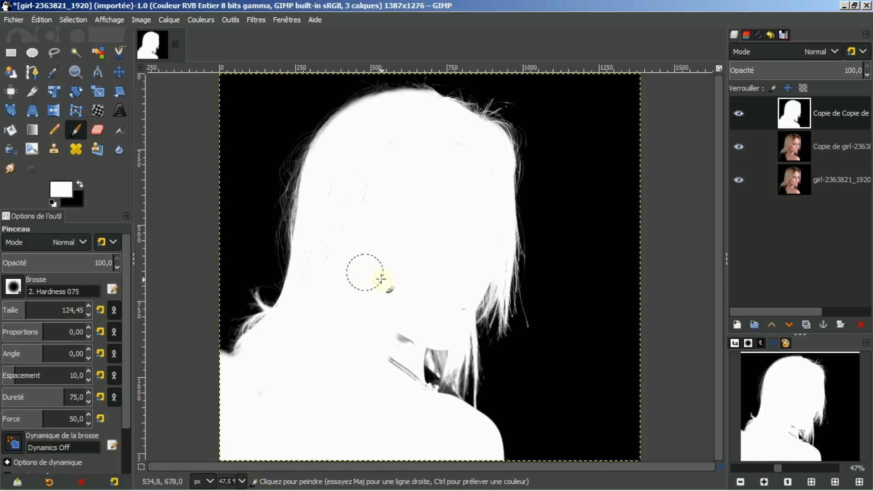
- Check the neck area against the original portrait and paint its remaining dark spots white on the top layer
{"action": "left_click", "coordinate": [739, 113]}
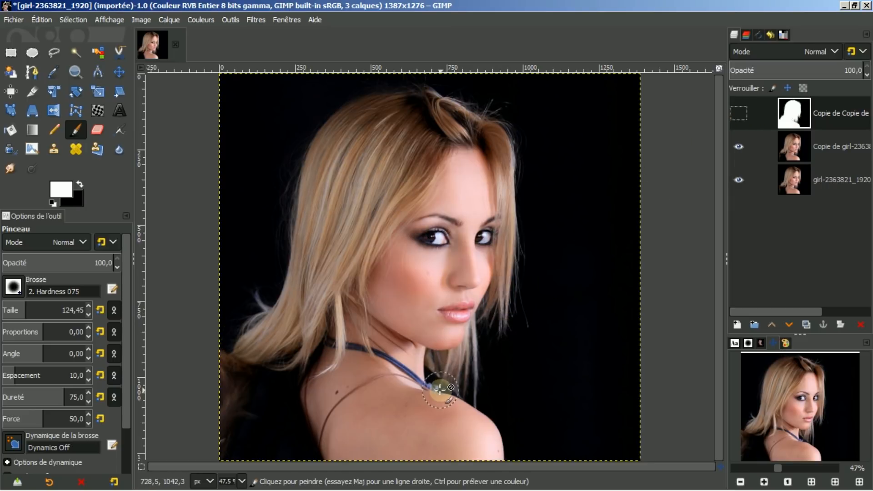
{"action": "left_click", "coordinate": [739, 113]}
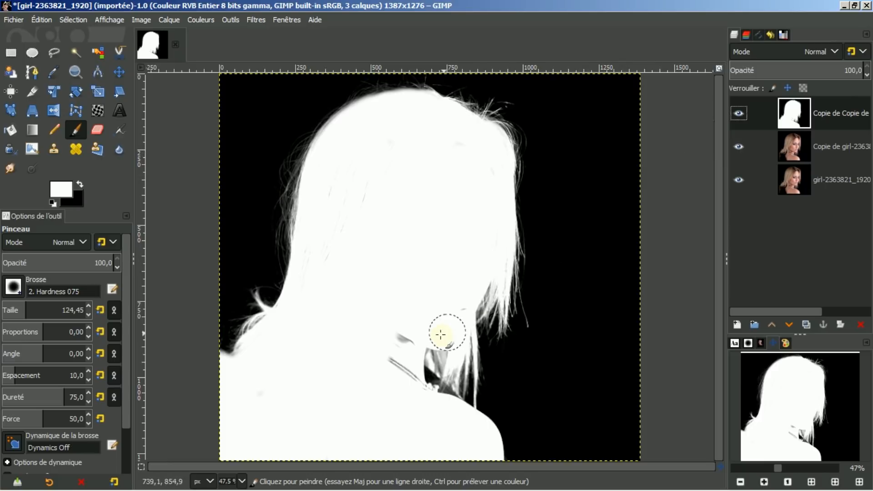
{"action": "mouse_move", "coordinate": [407, 400]}
{"action": "left_mouse_down"}
{"action": "mouse_move", "coordinate": [407, 338]}
{"action": "mouse_move", "coordinate": [386, 376]}
{"action": "mouse_move", "coordinate": [433, 329]}
{"action": "mouse_move", "coordinate": [435, 362]}
{"action": "mouse_move", "coordinate": [425, 377]}
{"action": "mouse_move", "coordinate": [438, 356]}
{"action": "left_mouse_up"}
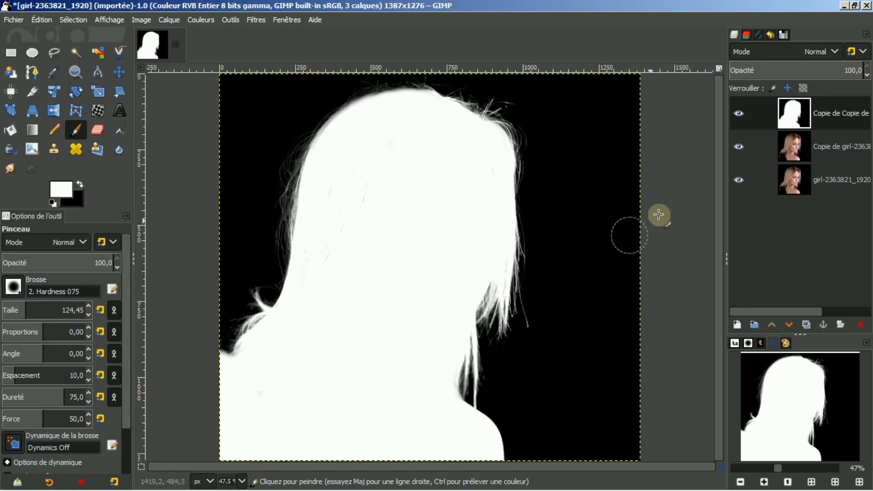
- Copy the black-and-white silhouette layer and add a white (full opacity) layer mask to the middle portrait copy
{"action": "right_click", "coordinate": [387, 206]}
{"action": "mouse_move", "coordinate": [419, 243]}
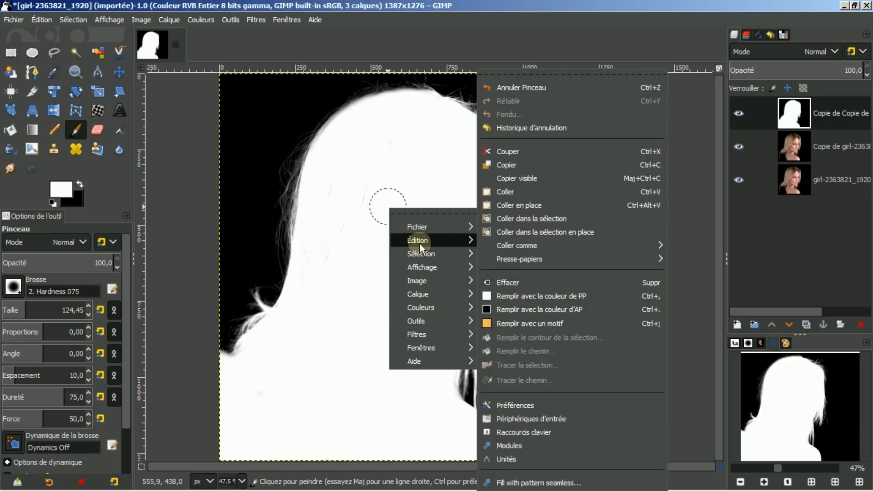
{"action": "left_click", "coordinate": [527, 164]}
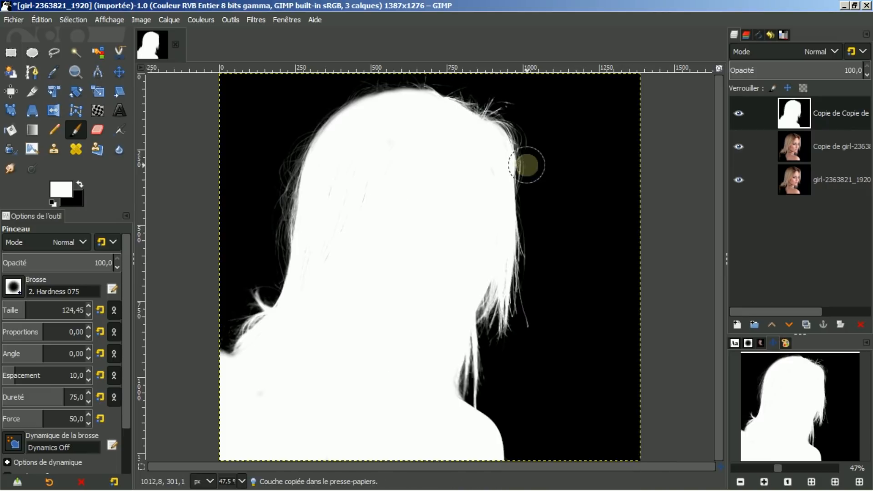
{"action": "left_click", "coordinate": [820, 149]}
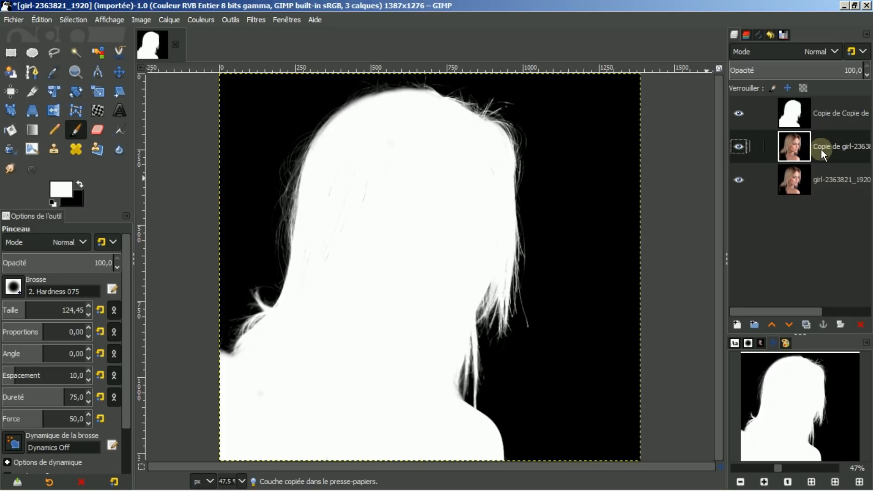
{"action": "left_click", "coordinate": [839, 323]}
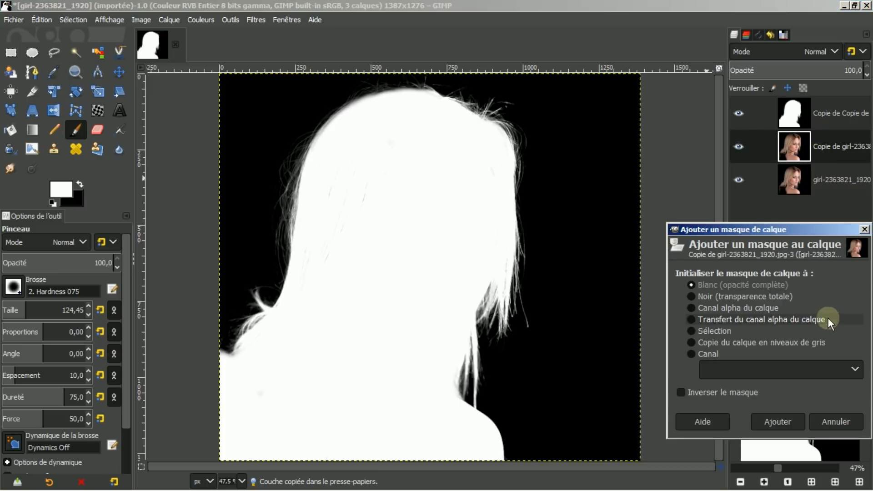
{"action": "left_click", "coordinate": [767, 423]}
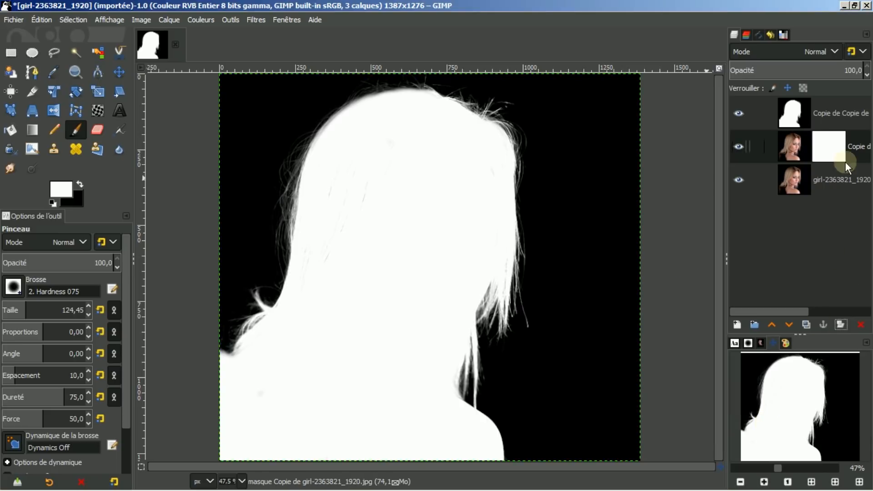
- Paste the copied silhouette into the middle layer's mask and anchor the floating selection
{"action": "right_click", "coordinate": [463, 172]}
{"action": "mouse_move", "coordinate": [487, 207]}
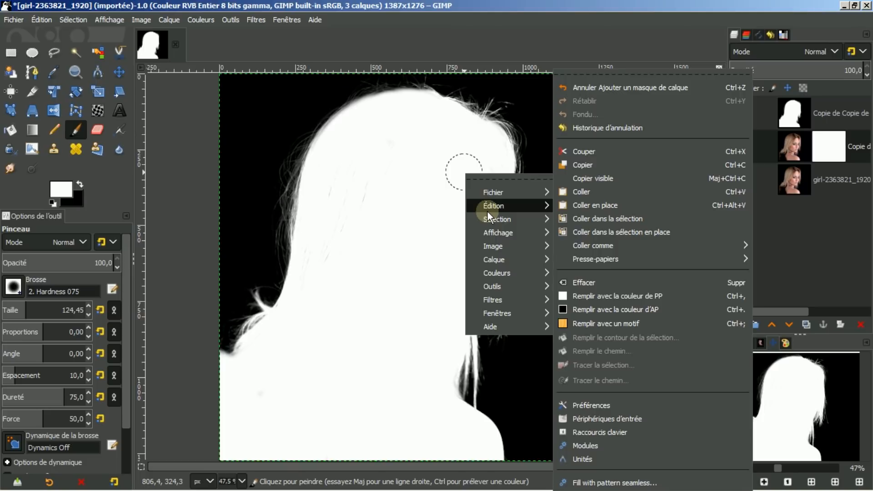
{"action": "left_click", "coordinate": [573, 193]}
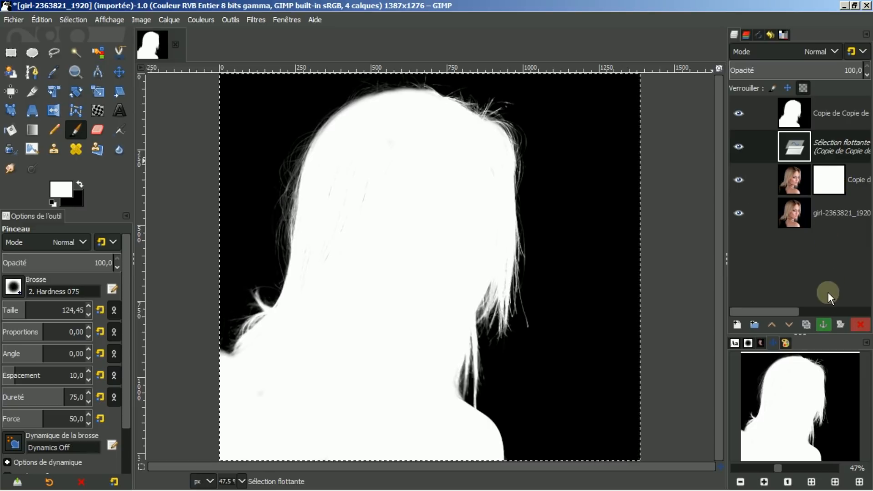
{"action": "left_click", "coordinate": [824, 324]}
{"action": "left_click", "coordinate": [824, 325]}
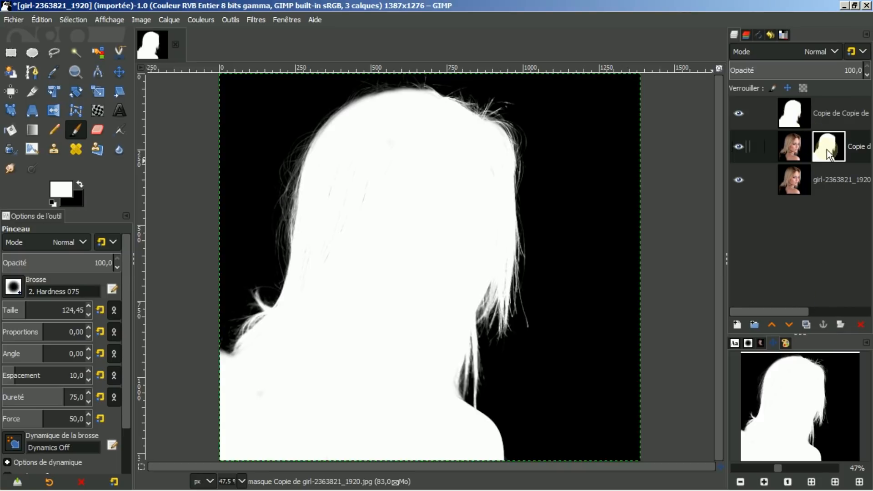
- Hide the silhouette layer, check the cutout with the original photo hidden, and make the original layer visible and active again
{"action": "left_click", "coordinate": [740, 110]}
{"action": "left_click", "coordinate": [738, 181]}
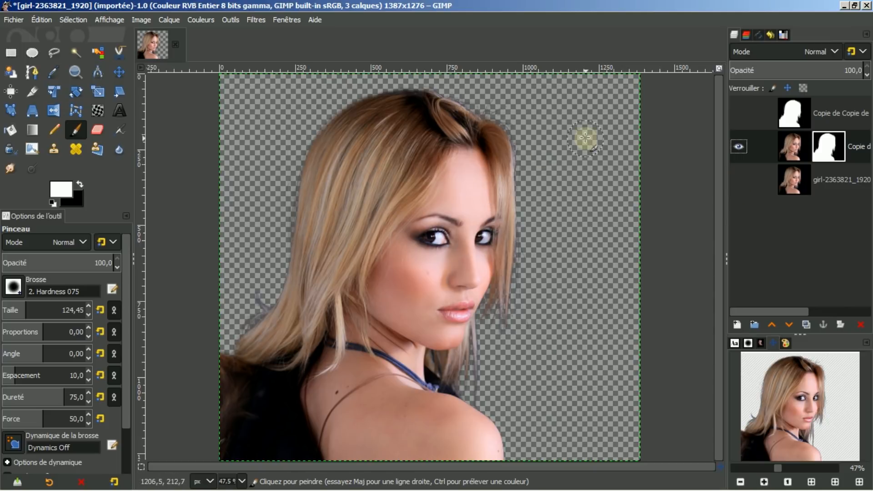
{"action": "left_click", "coordinate": [734, 179]}
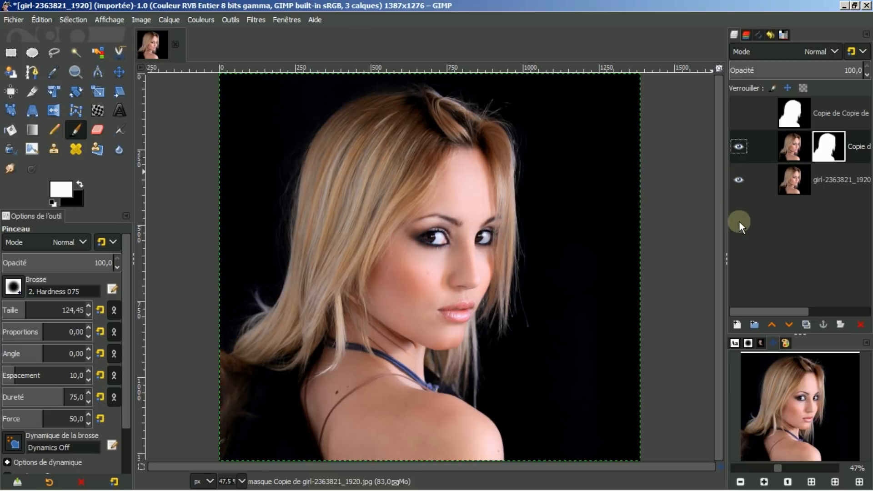
{"action": "left_click", "coordinate": [792, 179]}
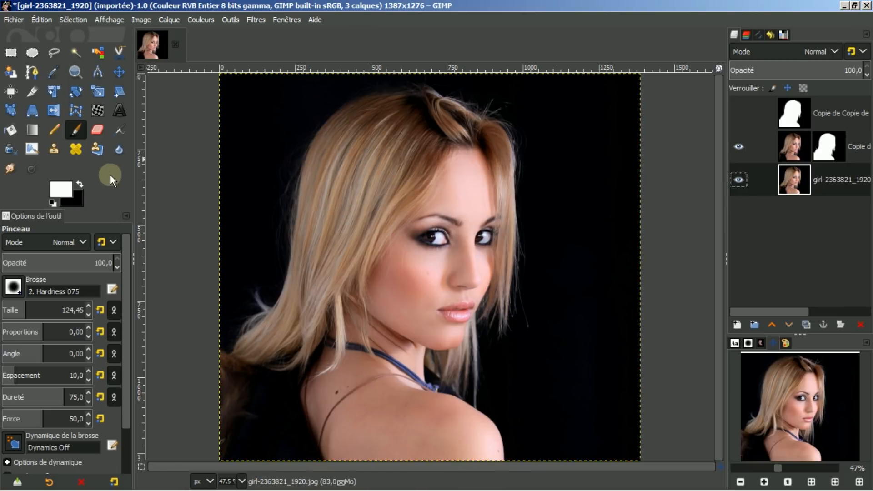
- Fill the original photo layer with solid black and compare the cutout with that layer hidden and shown
{"action": "left_click", "coordinate": [81, 184]}
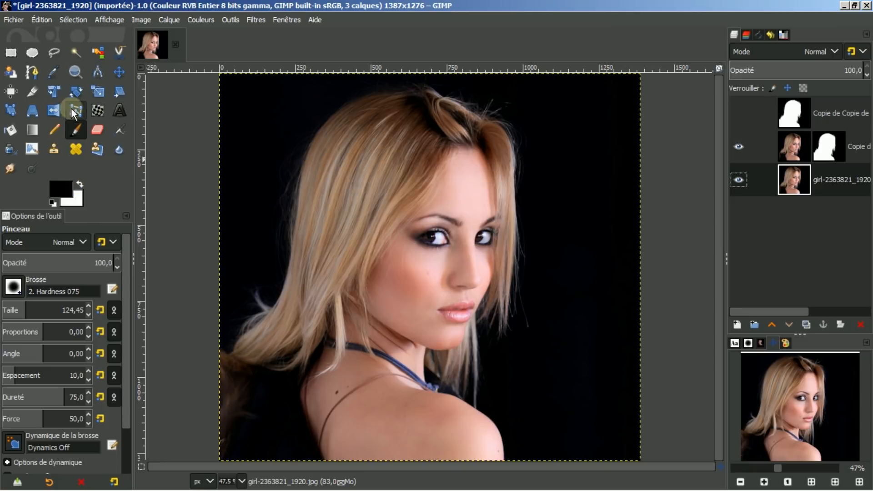
{"action": "left_click", "coordinate": [12, 131]}
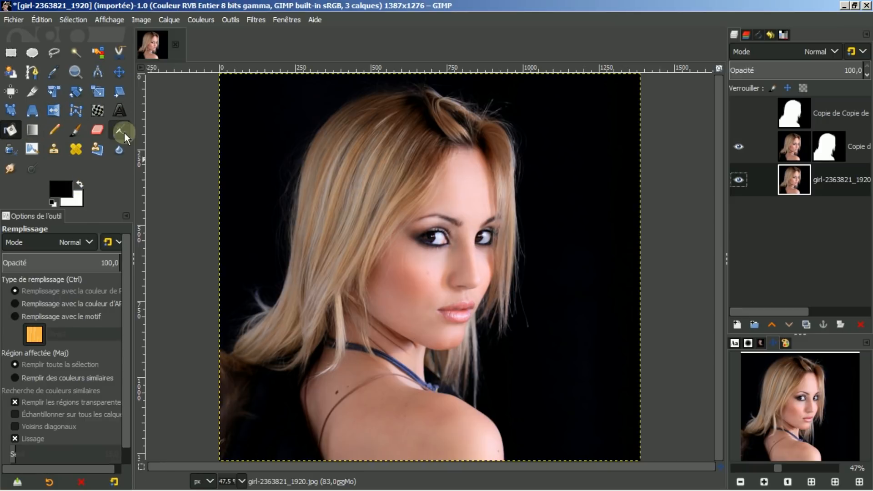
{"action": "left_click", "coordinate": [511, 210]}
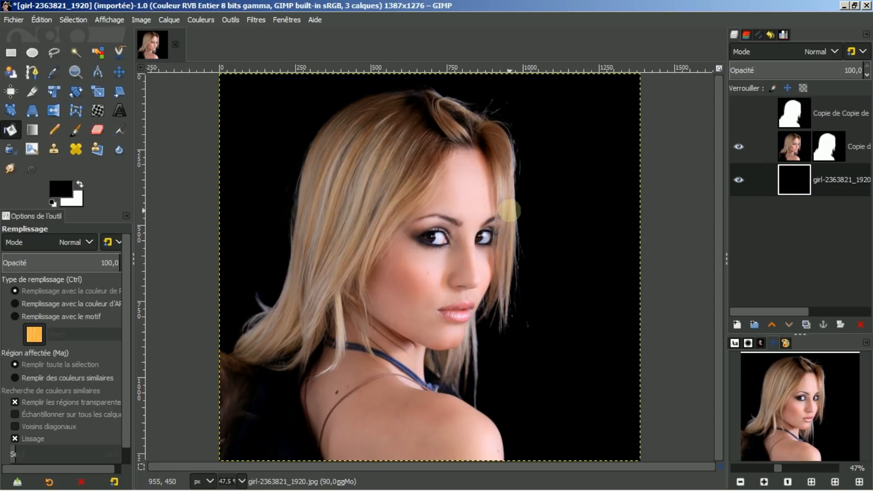
{"action": "left_click", "coordinate": [738, 179]}
{"action": "left_click", "coordinate": [738, 179]}
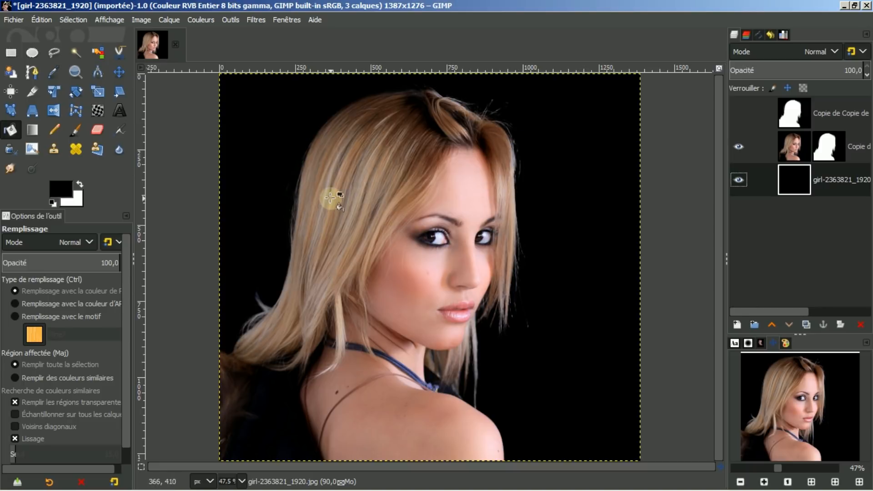
- Delete the silhouette layer, apply the portrait copy's layer mask, and delete the black background layer
{"action": "left_click", "coordinate": [797, 113]}
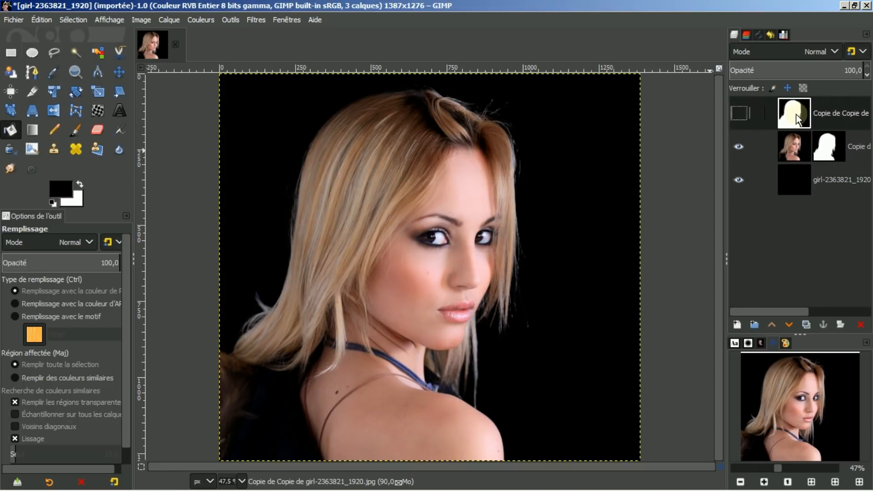
{"action": "left_click", "coordinate": [860, 324]}
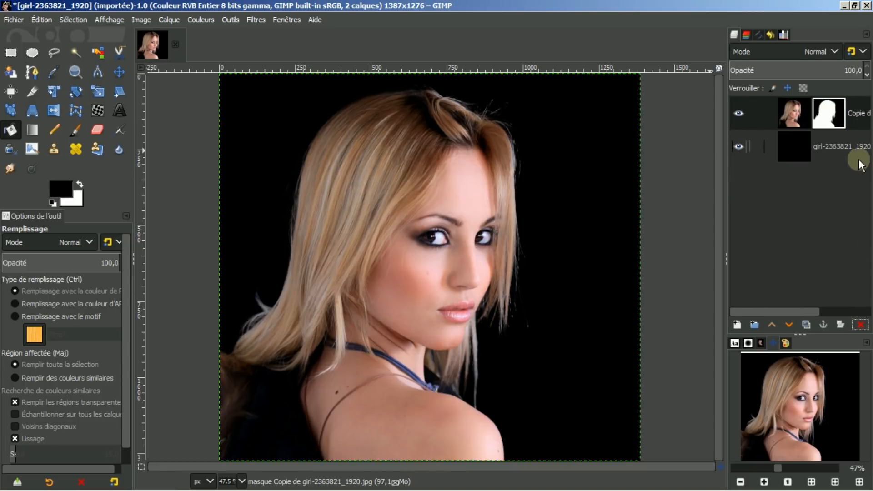
{"action": "right_click", "coordinate": [793, 112]}
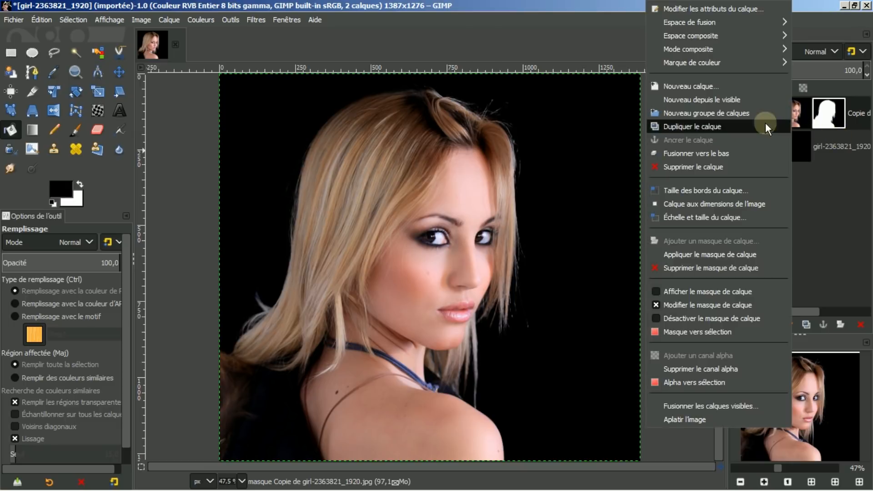
{"action": "left_click", "coordinate": [695, 255]}
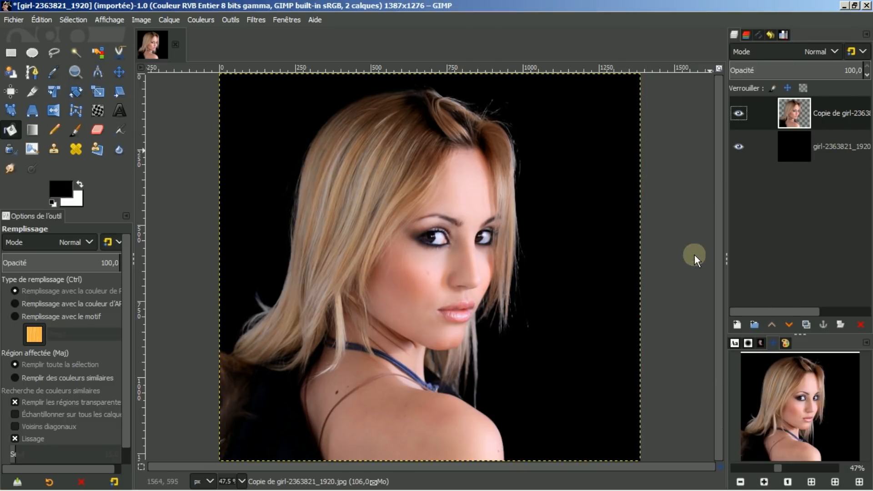
{"action": "left_click", "coordinate": [791, 148]}
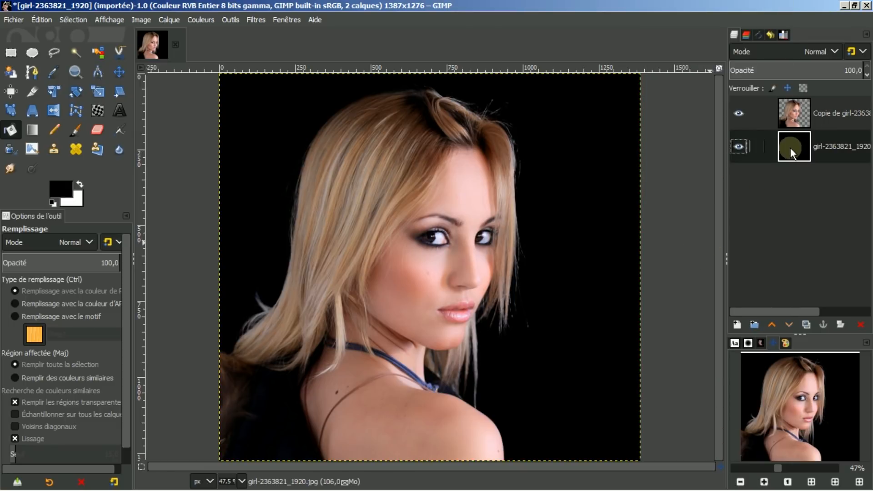
{"action": "left_click", "coordinate": [861, 325]}
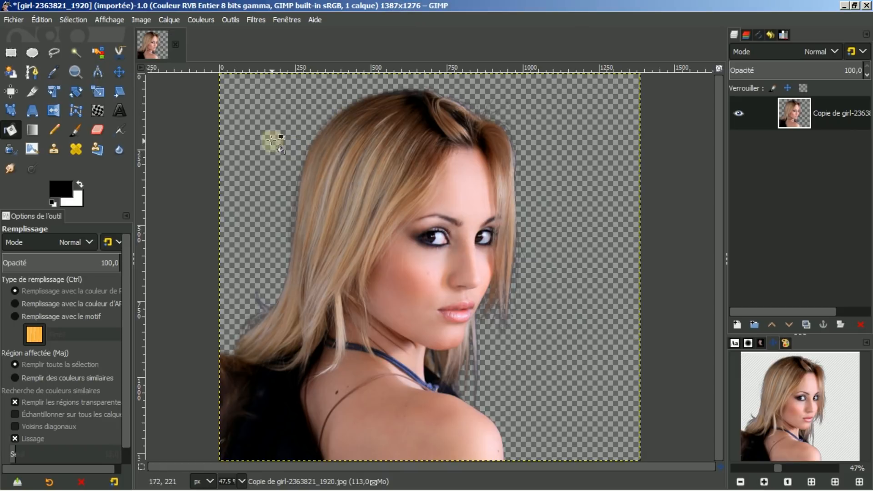
- Create a new image 1000 px wide and 1000 px high
{"action": "left_click", "coordinate": [14, 21]}
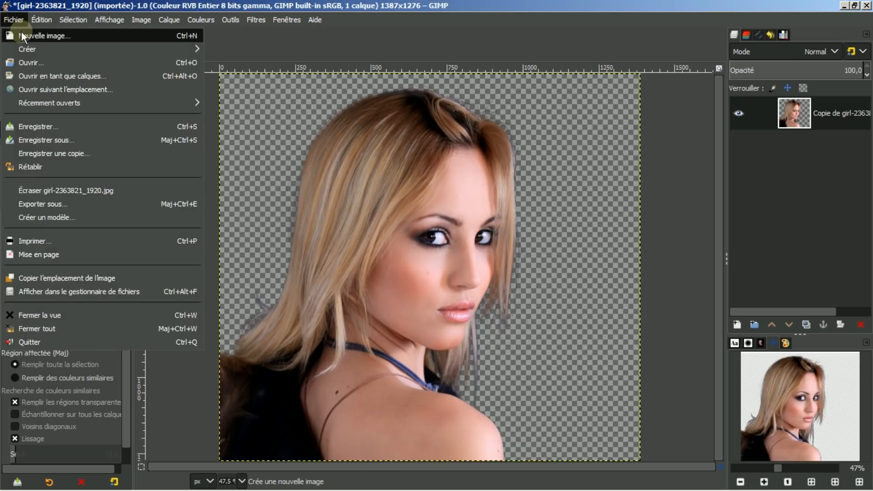
{"action": "left_click", "coordinate": [22, 36]}
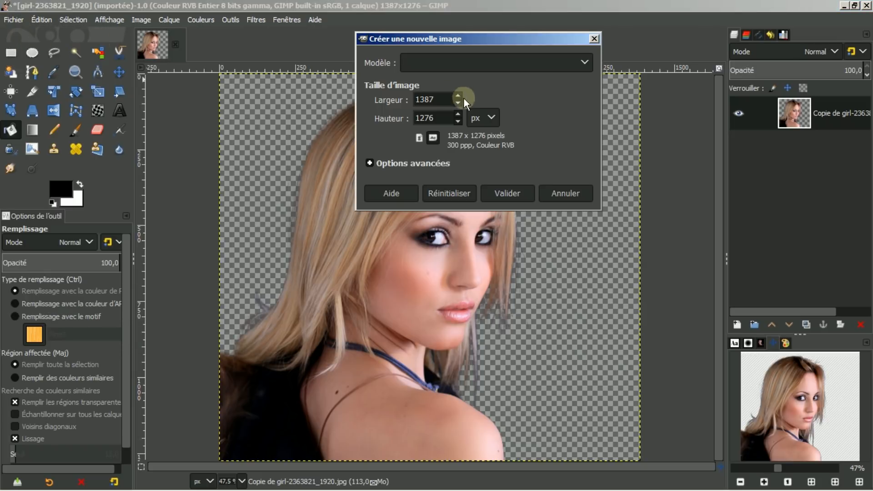
{"action": "double_click", "coordinate": [447, 100]}
{"action": "type", "text": "1000"}
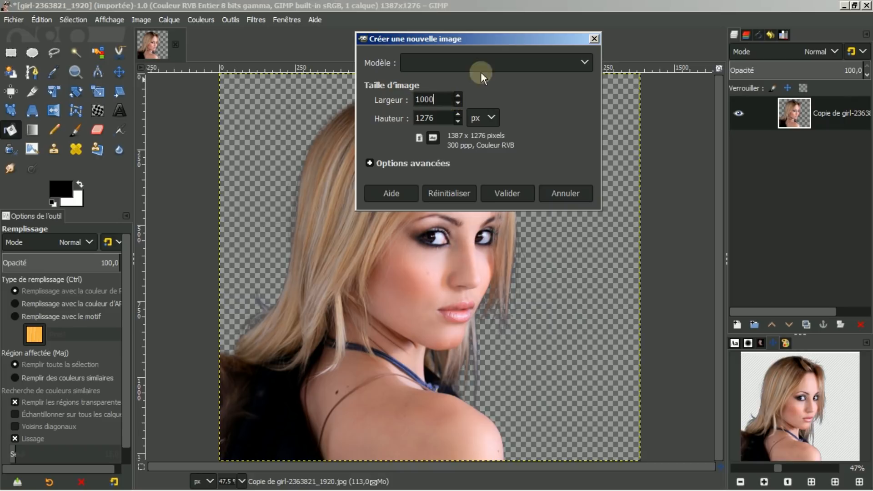
{"action": "left_click", "coordinate": [441, 118]}
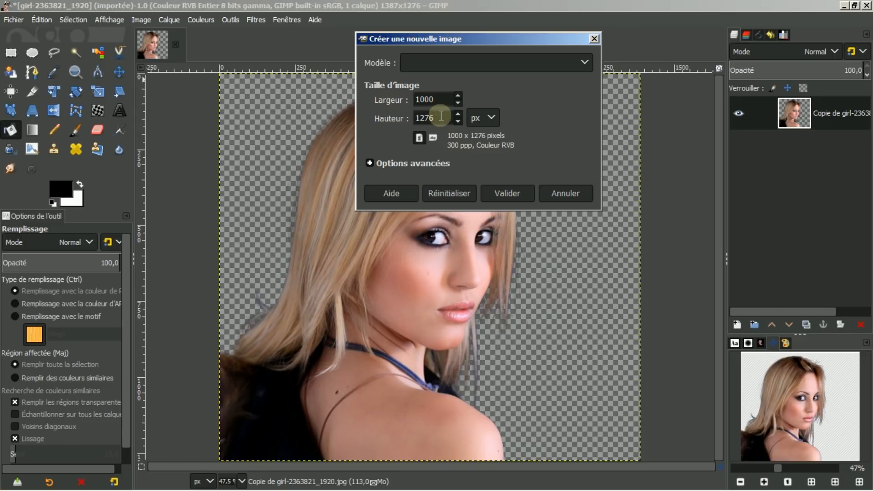
{"action": "key", "text": "BackSpace"}
{"action": "key", "text": "BackSpace"}
{"action": "key", "text": "BackSpace"}
{"action": "type", "text": "000"}
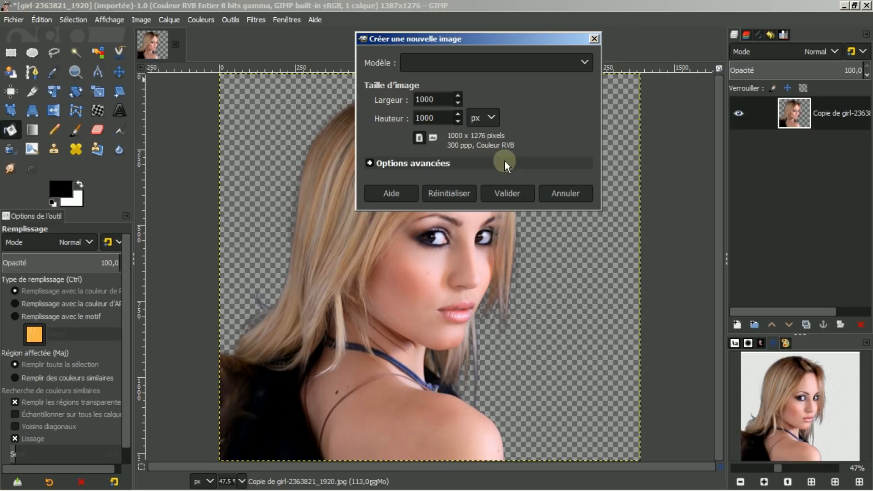
{"action": "left_click", "coordinate": [500, 196]}
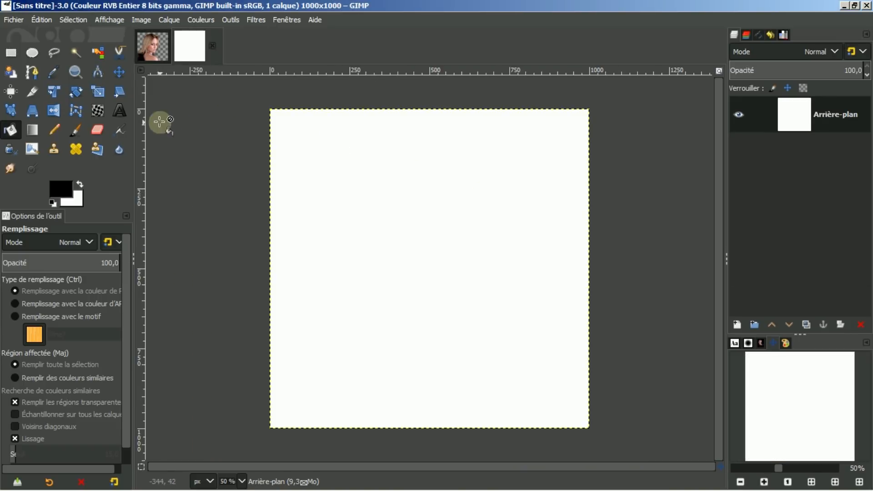
- Add a black letter A in Abril Fatface at 900 px and move it to about the centre of the white canvas
{"action": "left_click", "coordinate": [119, 110]}
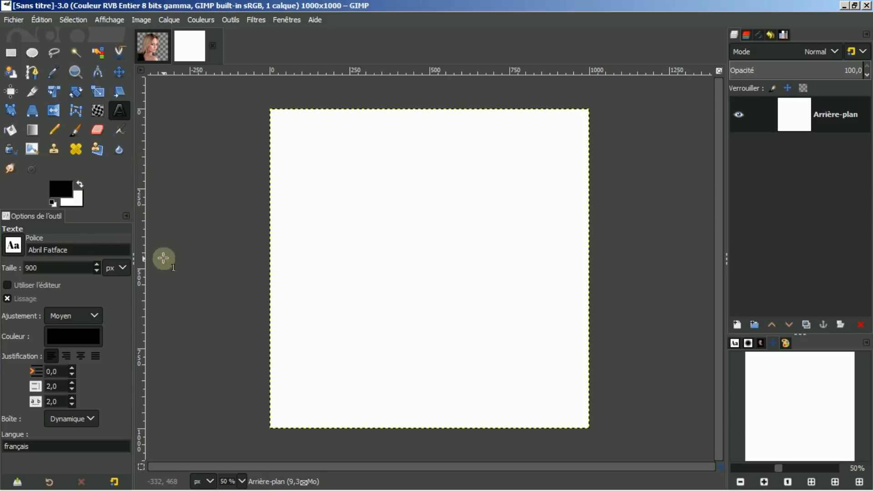
{"action": "left_click", "coordinate": [406, 255]}
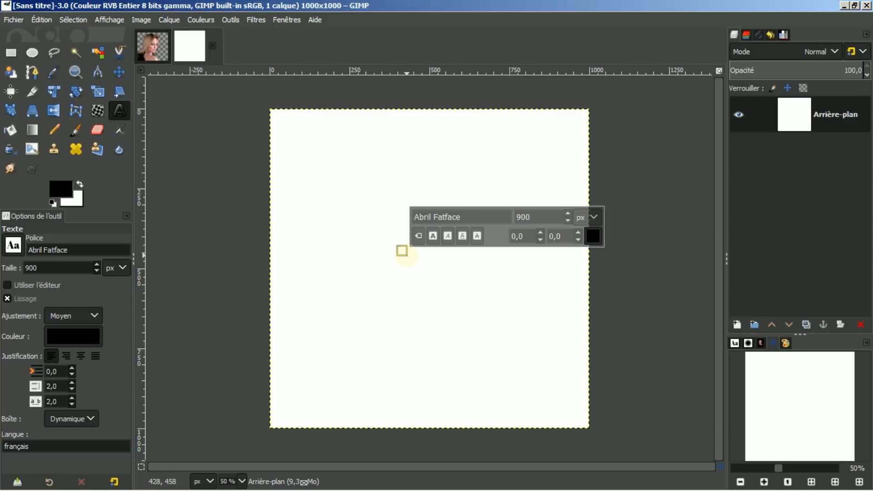
{"action": "type", "text": "A"}
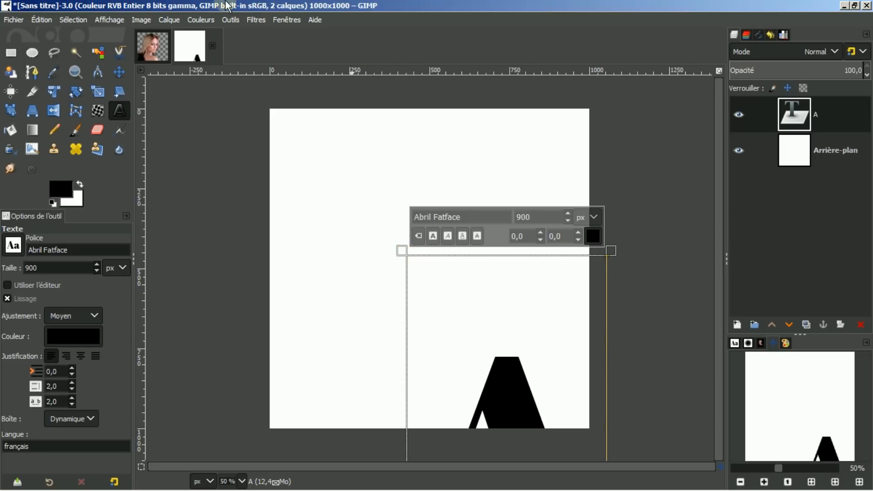
{"action": "left_click", "coordinate": [119, 72]}
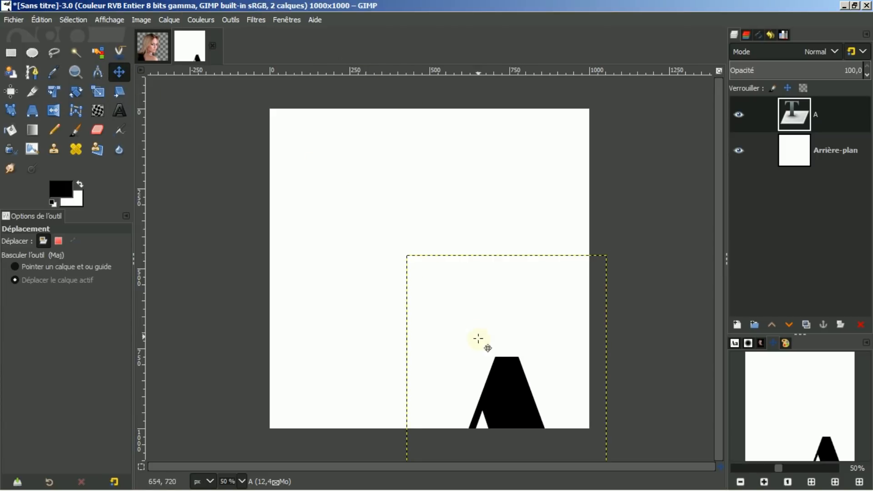
{"action": "left_click_drag", "start_coordinate": [501, 352], "coordinate": [424, 179]}
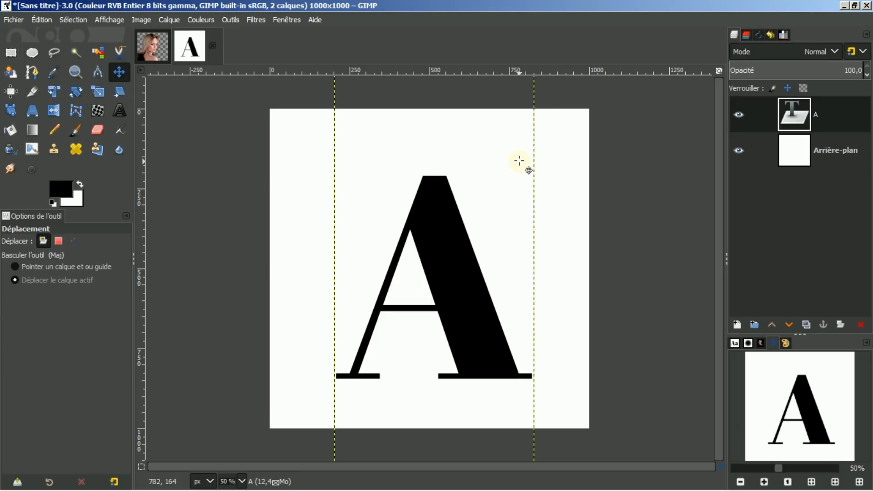
- Resize the letter A's text layer to the image dimensions
{"action": "left_click", "coordinate": [149, 47]}
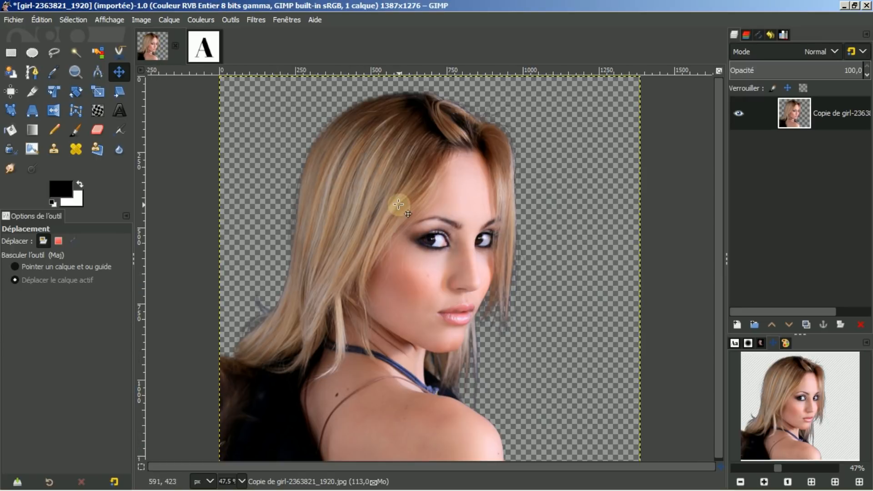
{"action": "left_click", "coordinate": [204, 54]}
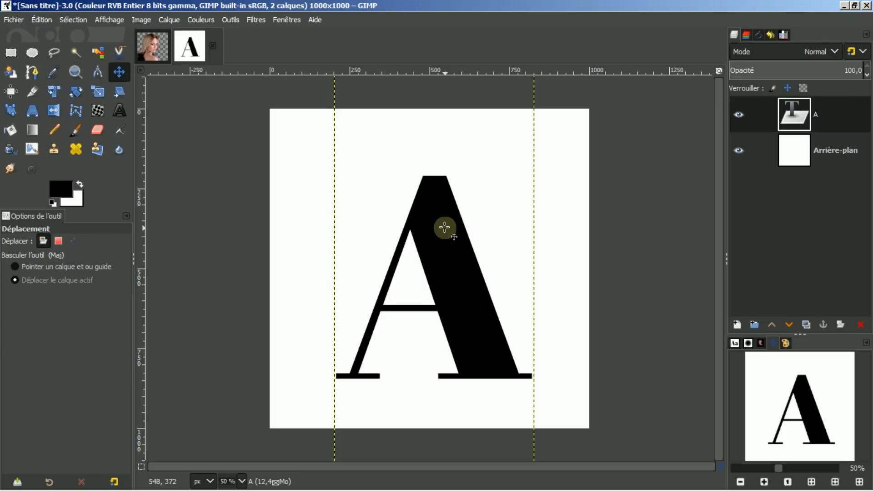
{"action": "right_click", "coordinate": [829, 113]}
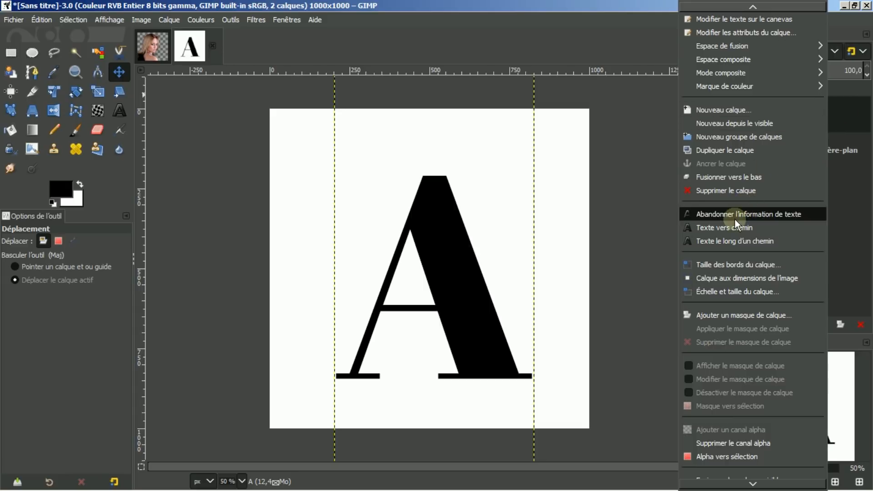
{"action": "left_click", "coordinate": [716, 278]}
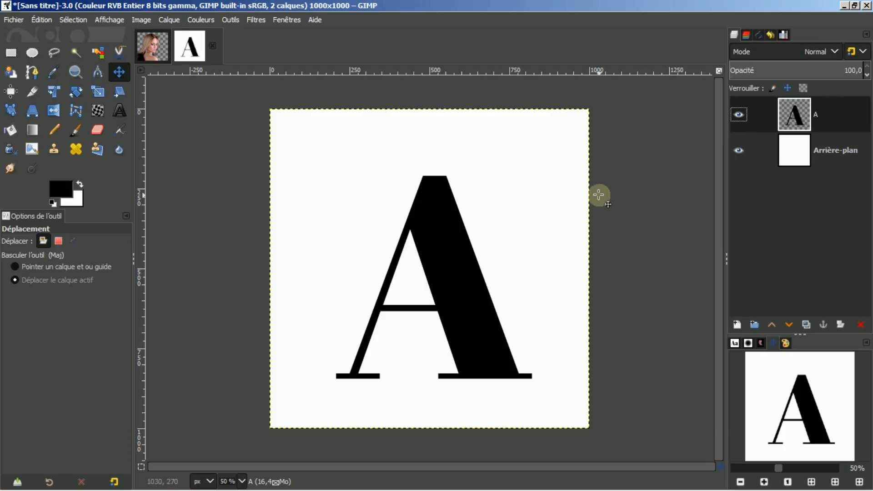
{"action": "right_click", "coordinate": [846, 115]}
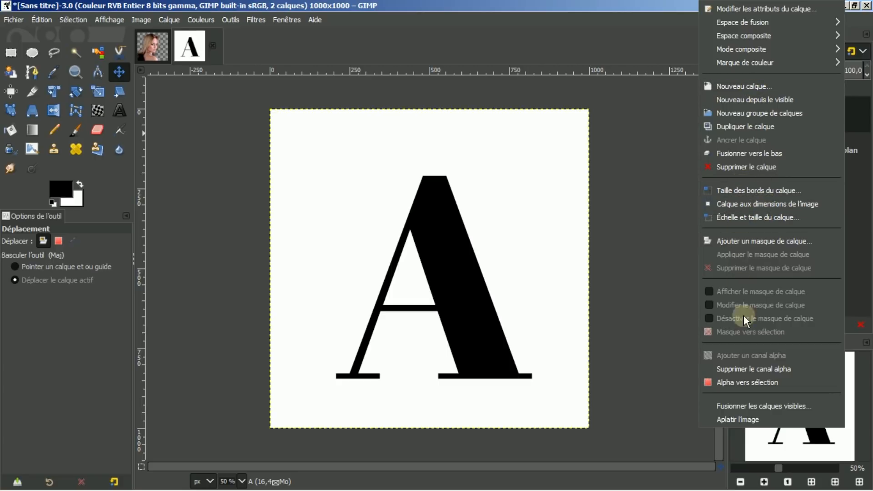
{"action": "left_click", "coordinate": [677, 96]}
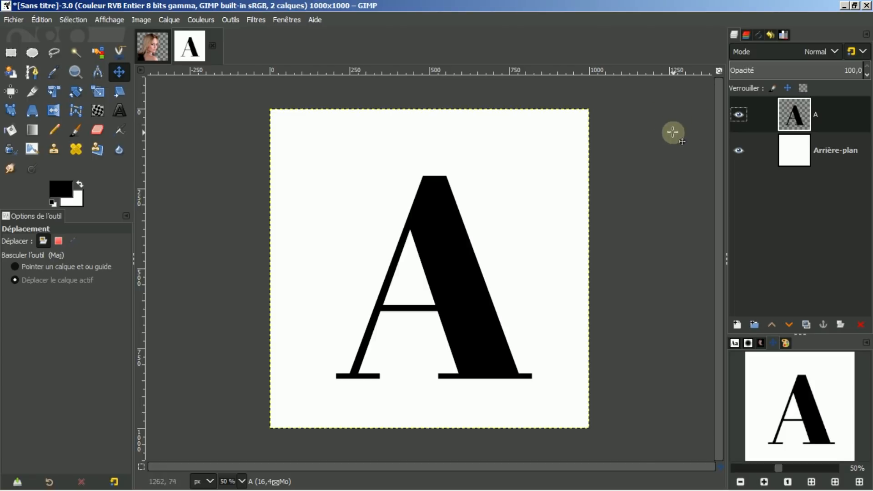
{"action": "left_click", "coordinate": [759, 36]}
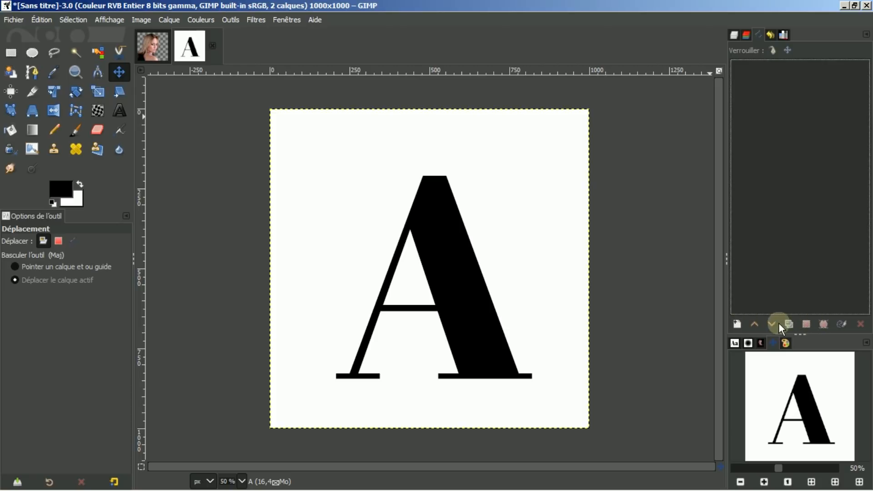
{"action": "left_click", "coordinate": [733, 35]}
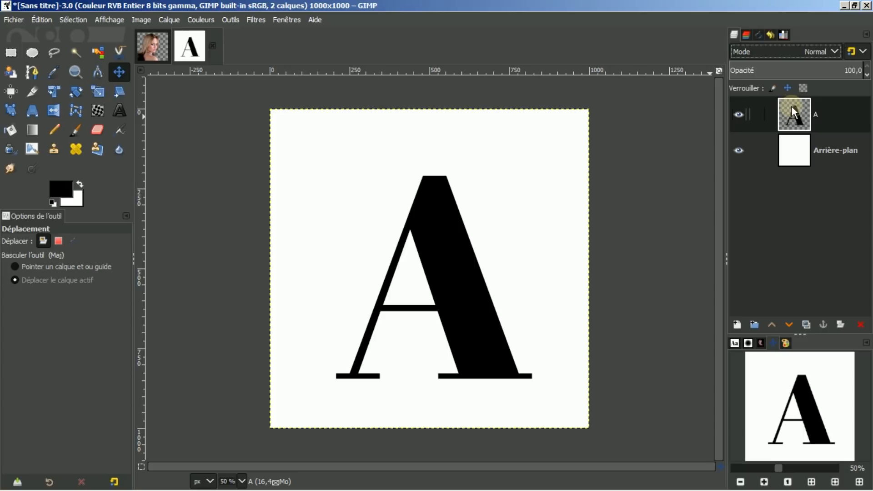
{"action": "left_click", "coordinate": [758, 35]}
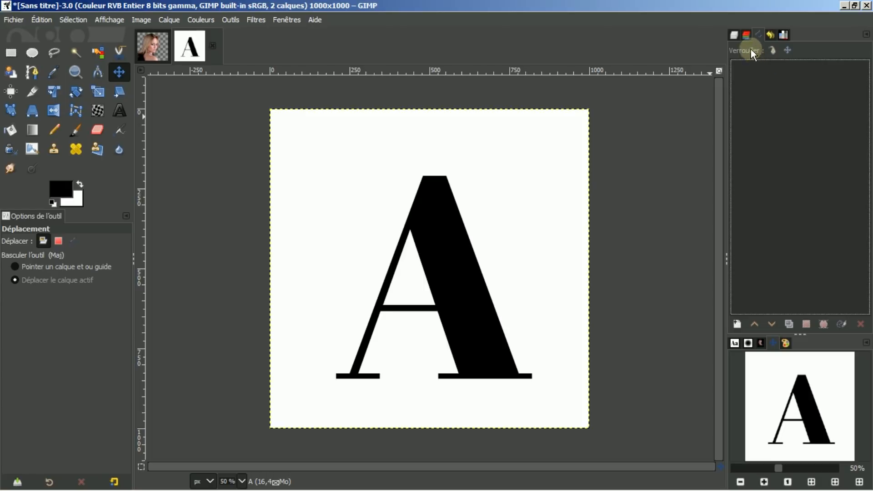
{"action": "left_click", "coordinate": [734, 36]}
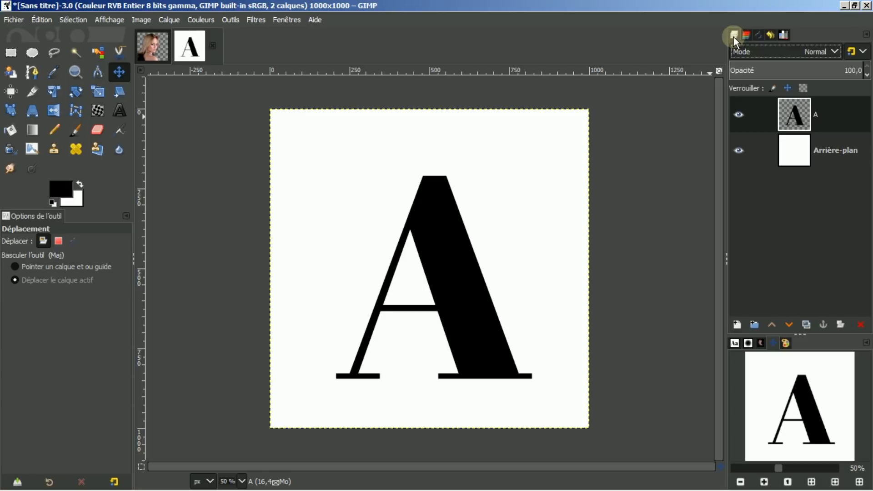
- Create a selection from the letter A layer's alpha and convert that selection to a path
{"action": "right_click", "coordinate": [793, 114]}
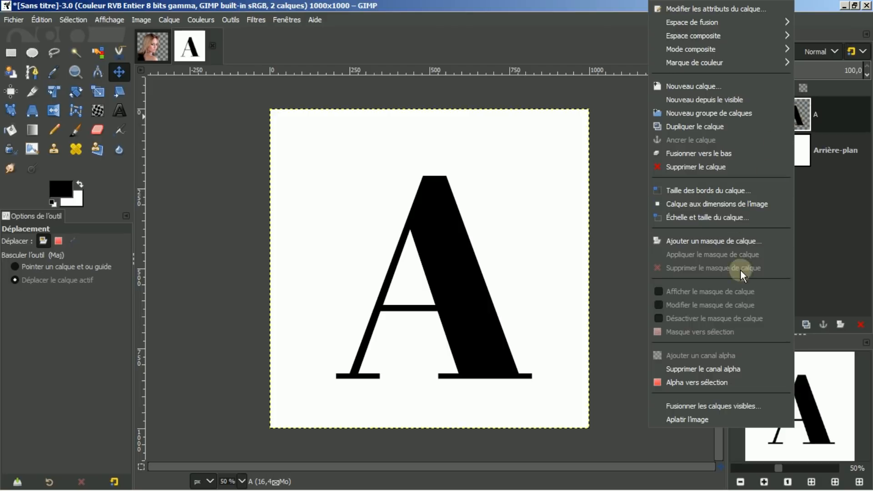
{"action": "left_click", "coordinate": [708, 383]}
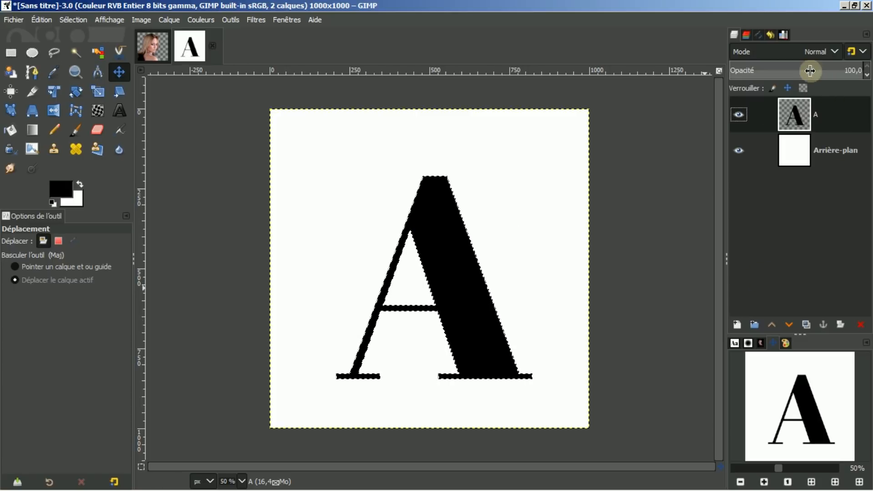
{"action": "left_click", "coordinate": [759, 36]}
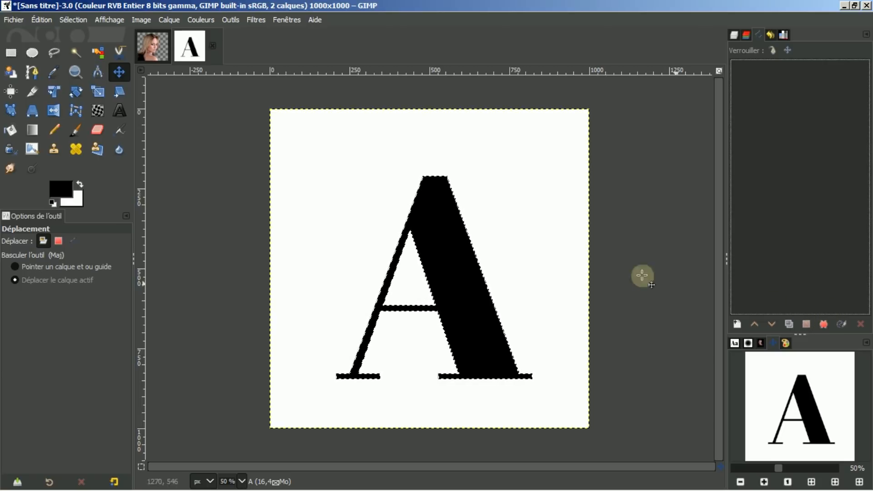
{"action": "left_click", "coordinate": [823, 325]}
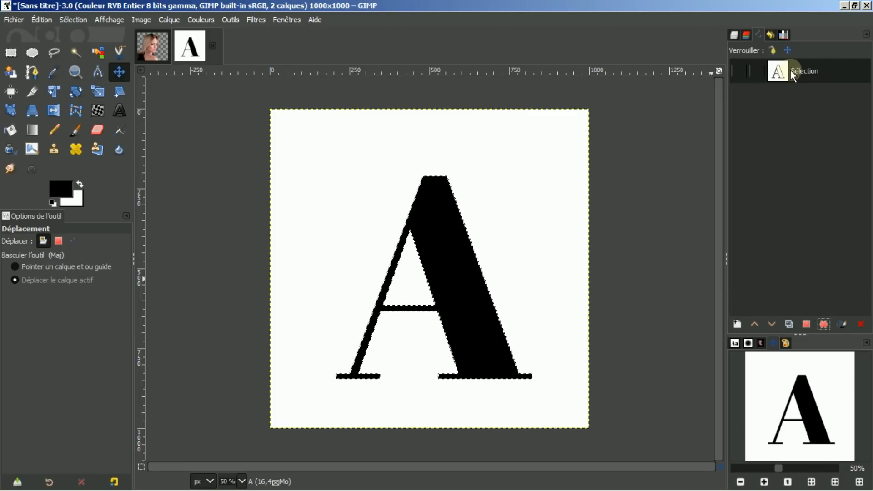
- Hide the letter A layer and clear the active selection
{"action": "left_click", "coordinate": [734, 35]}
{"action": "left_click", "coordinate": [737, 114]}
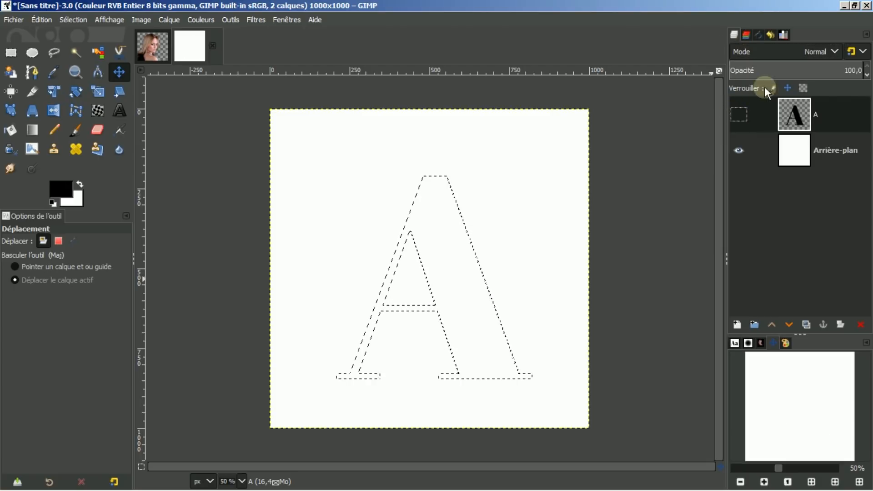
{"action": "left_click", "coordinate": [757, 35]}
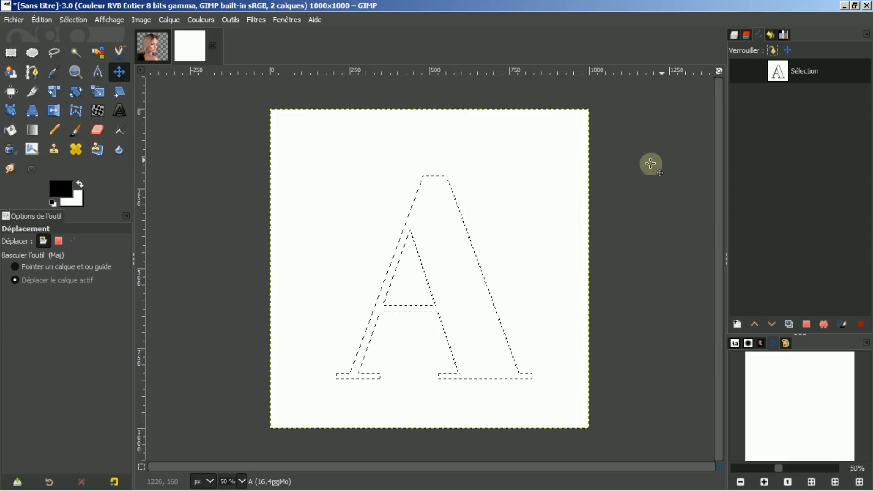
{"action": "left_click", "coordinate": [80, 20]}
{"action": "left_click", "coordinate": [88, 53]}
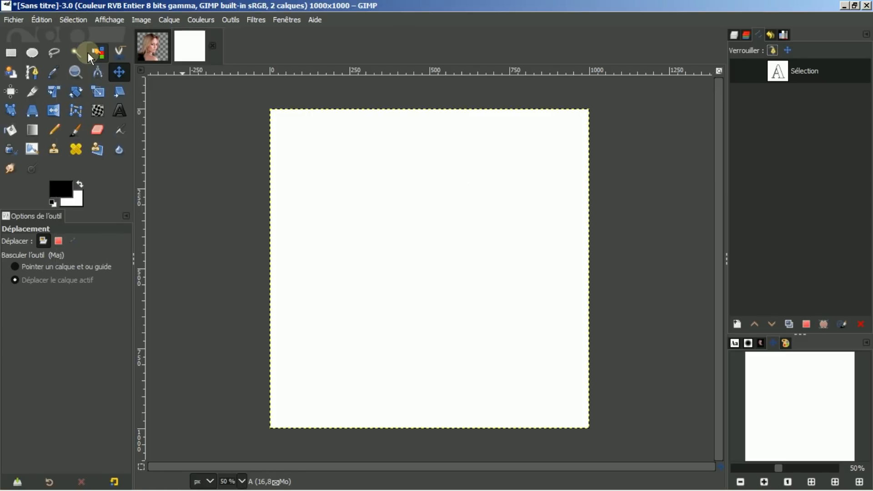
- Toggle the visibility of the path made from the selection to examine its outline on the white canvas
{"action": "left_click", "coordinate": [738, 71]}
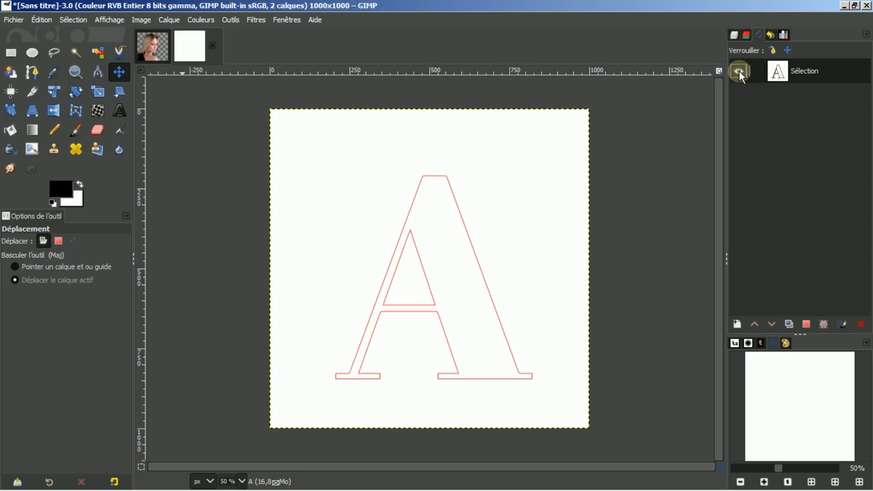
{"action": "left_click", "coordinate": [738, 70]}
{"action": "left_click", "coordinate": [738, 71]}
{"action": "left_click", "coordinate": [738, 71]}
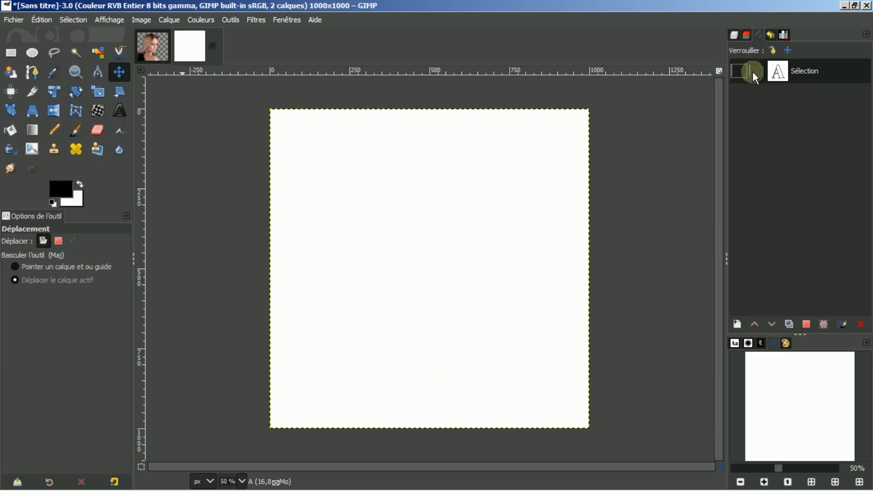
- Delete the path made from the selection and show the letter A layer again
{"action": "left_click", "coordinate": [861, 325]}
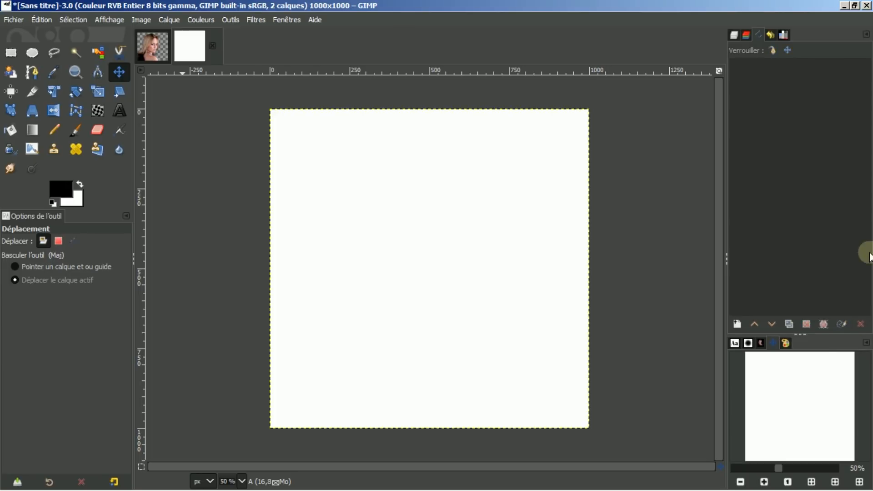
{"action": "left_click", "coordinate": [737, 36]}
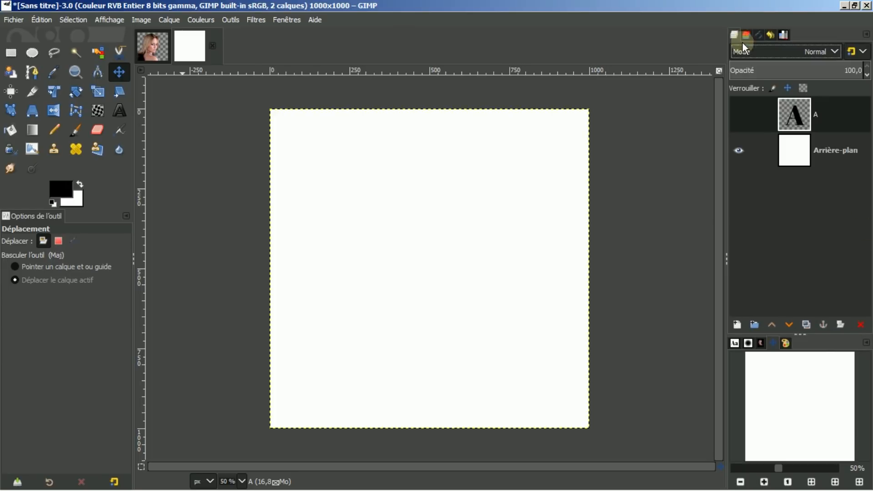
{"action": "left_click", "coordinate": [741, 113]}
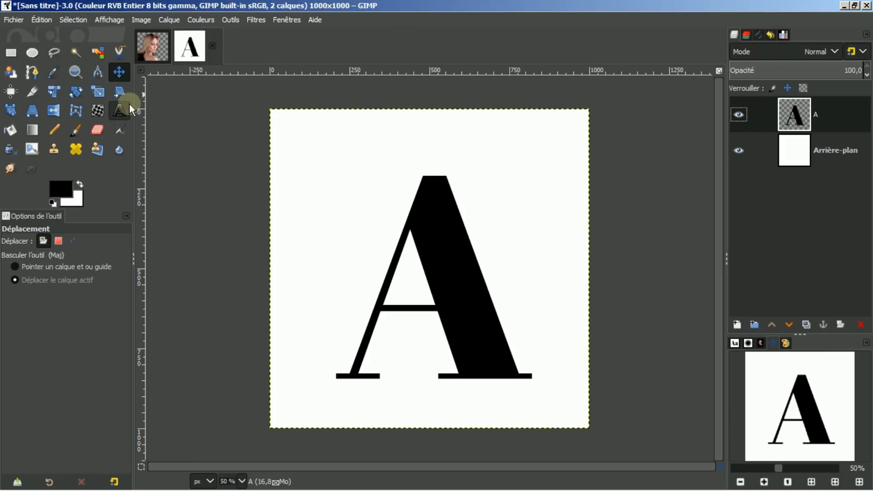
- Reopen the letter A layer for text editing, discarding its other modifications, and move the letter to about the centre of the canvas
{"action": "left_click", "coordinate": [120, 112]}
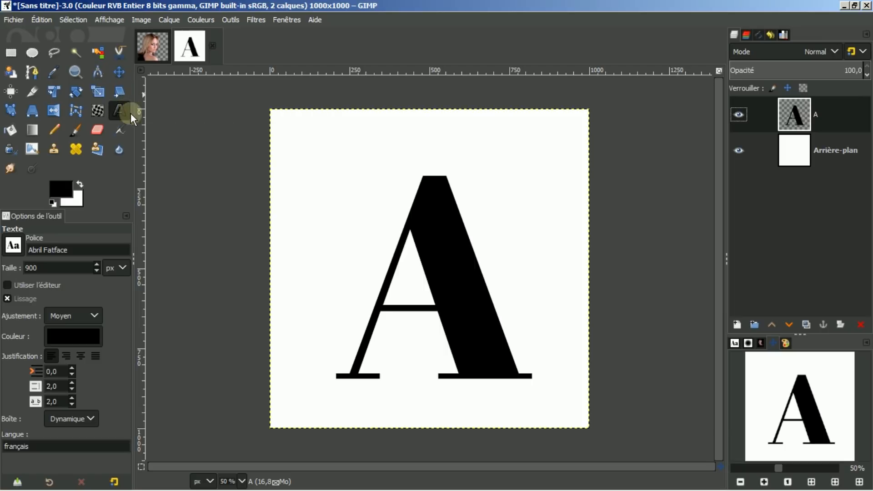
{"action": "left_click", "coordinate": [429, 224]}
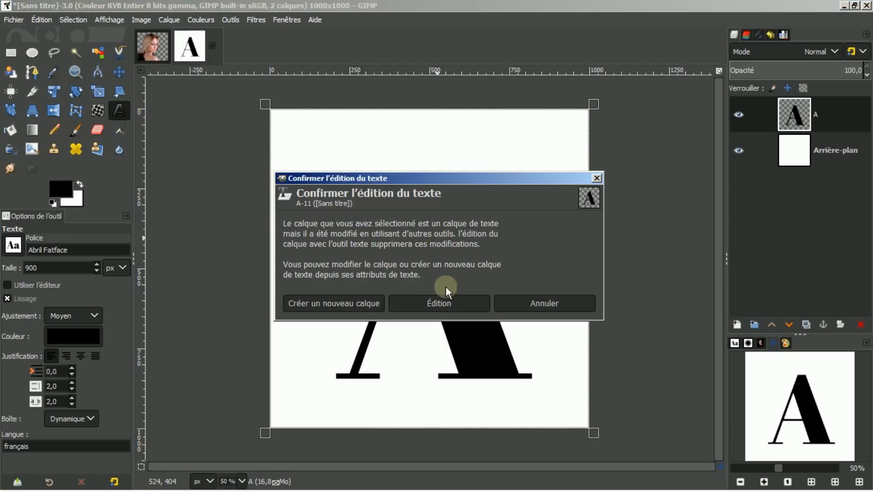
{"action": "left_click", "coordinate": [437, 302]}
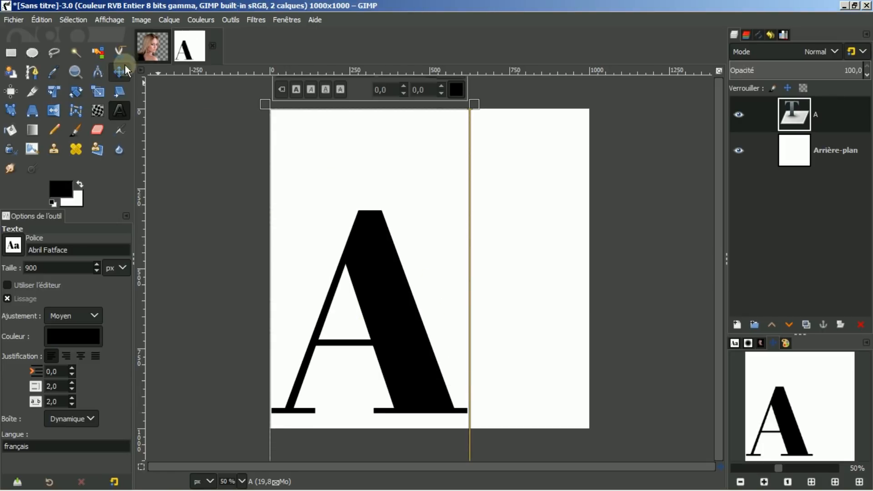
{"action": "left_click", "coordinate": [117, 72]}
{"action": "left_click_drag", "start_coordinate": [370, 286], "coordinate": [428, 244]}
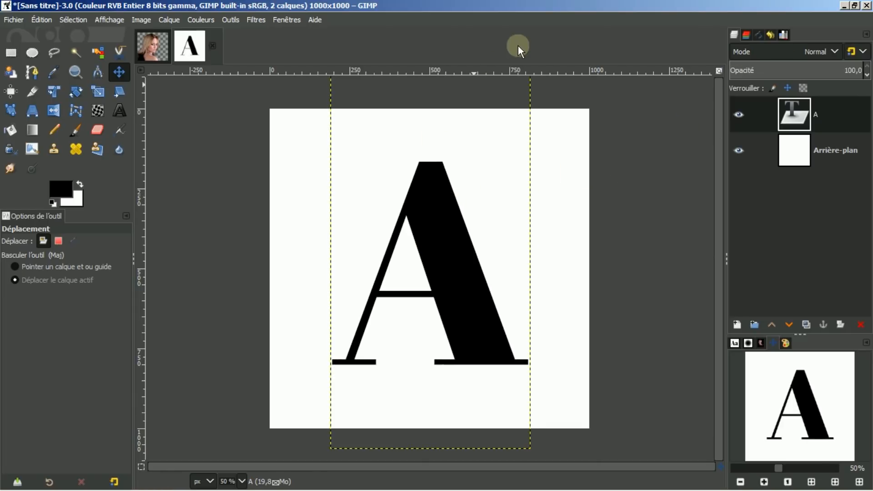
- Convert the letter A text layer directly to a path with Text to Path and check the path list
{"action": "right_click", "coordinate": [825, 113]}
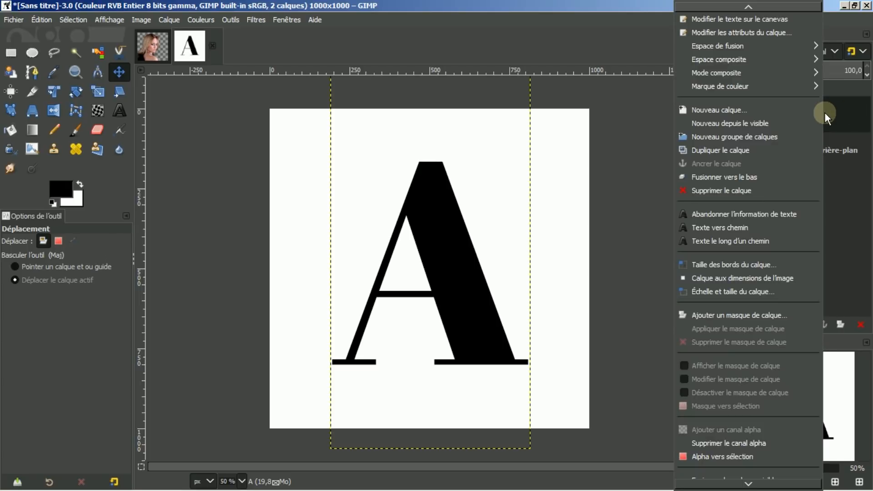
{"action": "left_click", "coordinate": [727, 227]}
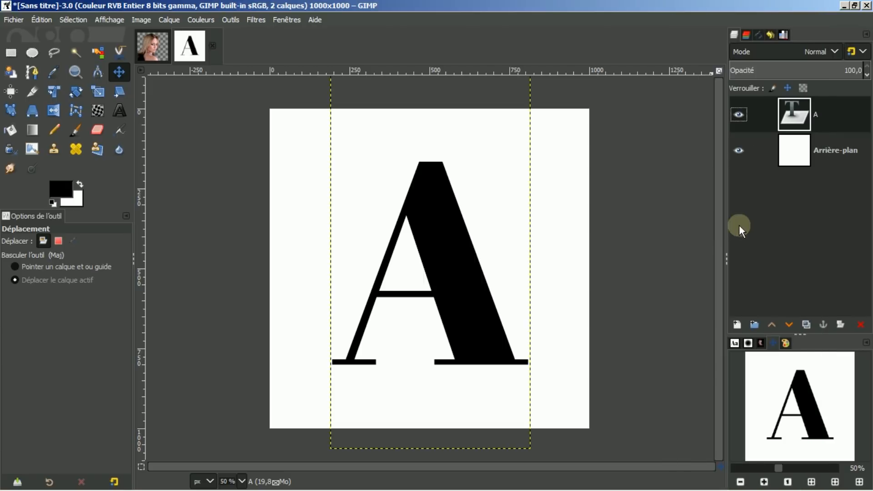
{"action": "left_click", "coordinate": [759, 35]}
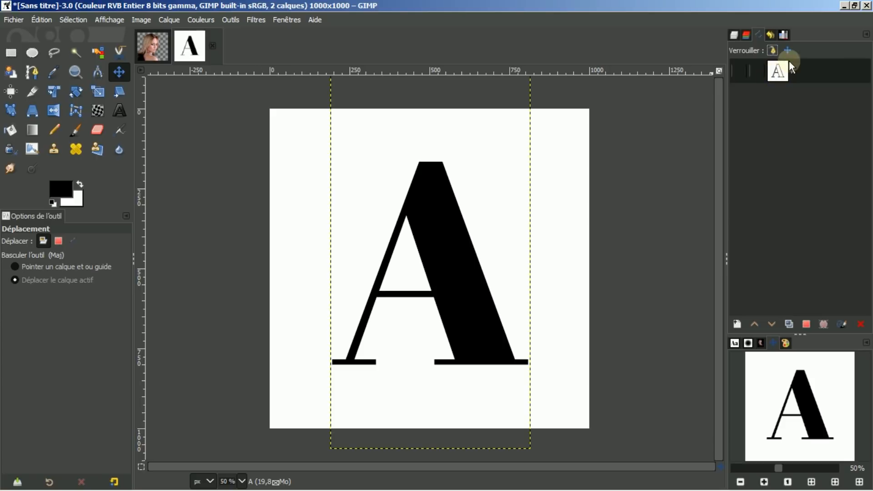
{"action": "left_click", "coordinate": [734, 36]}
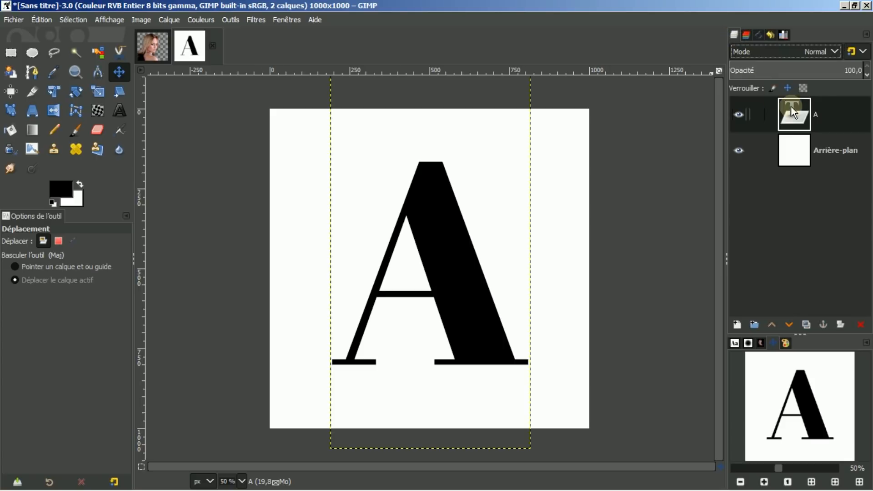
- Resize the letter A layer to the image dimensions and hide the layer
{"action": "right_click", "coordinate": [822, 115]}
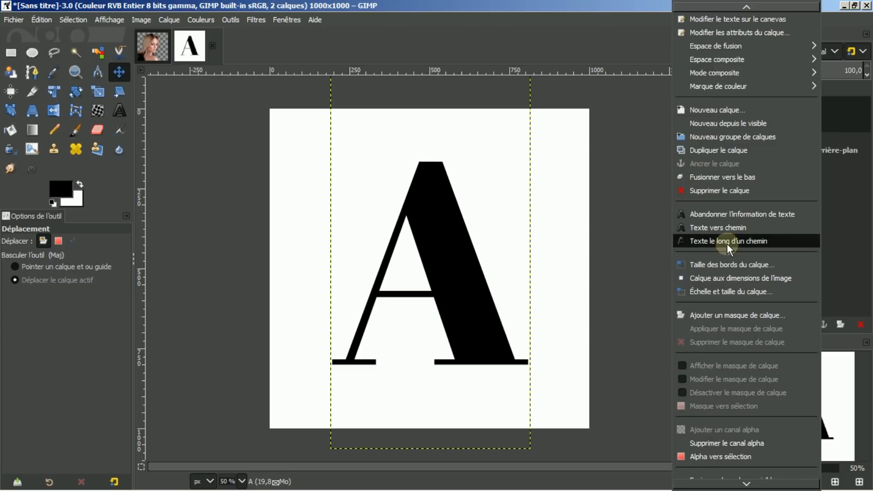
{"action": "left_click", "coordinate": [716, 278]}
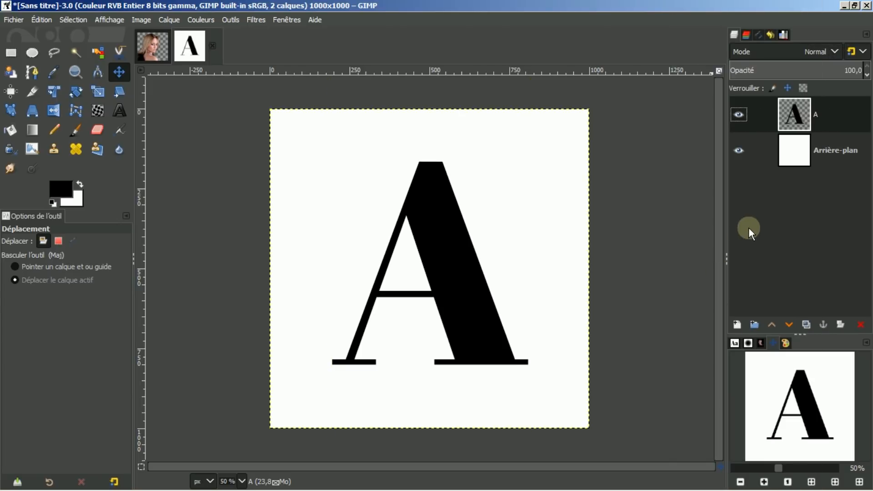
{"action": "left_click", "coordinate": [801, 91]}
{"action": "left_click", "coordinate": [745, 116]}
{"action": "left_click", "coordinate": [738, 113]}
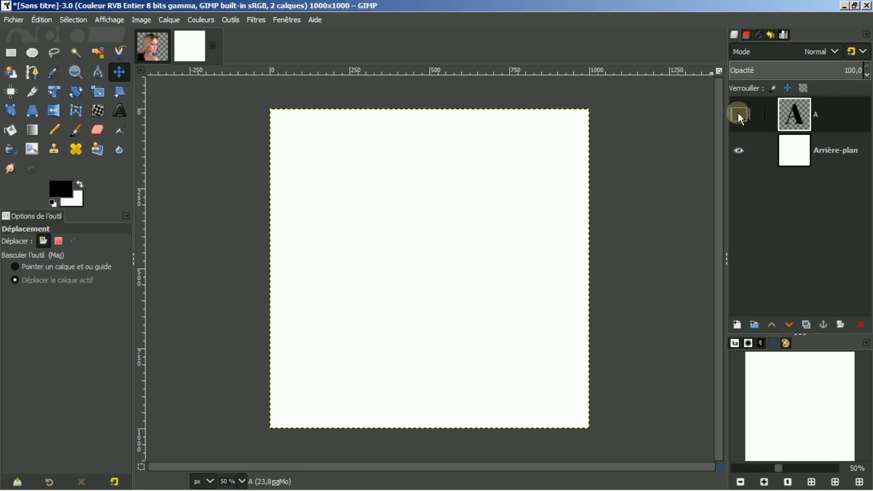
- Make the letter A path visible on the canvas
{"action": "left_click", "coordinate": [757, 33]}
{"action": "left_click", "coordinate": [789, 127]}
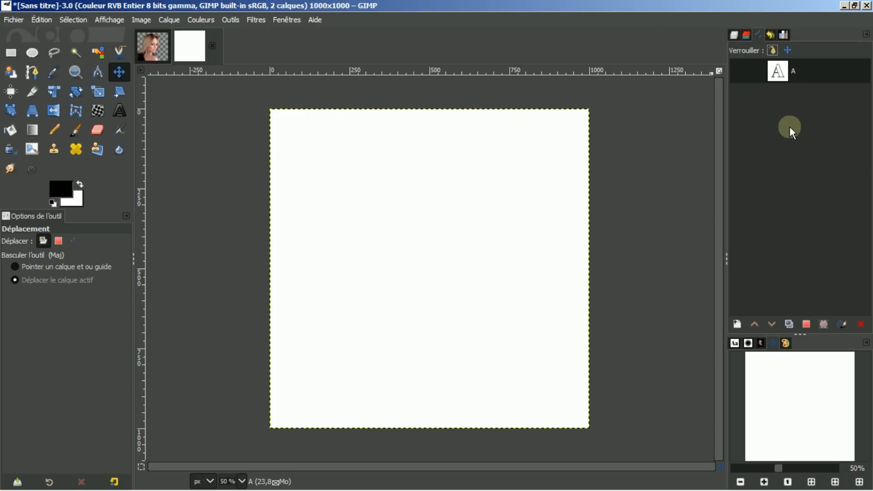
{"action": "left_click", "coordinate": [738, 71]}
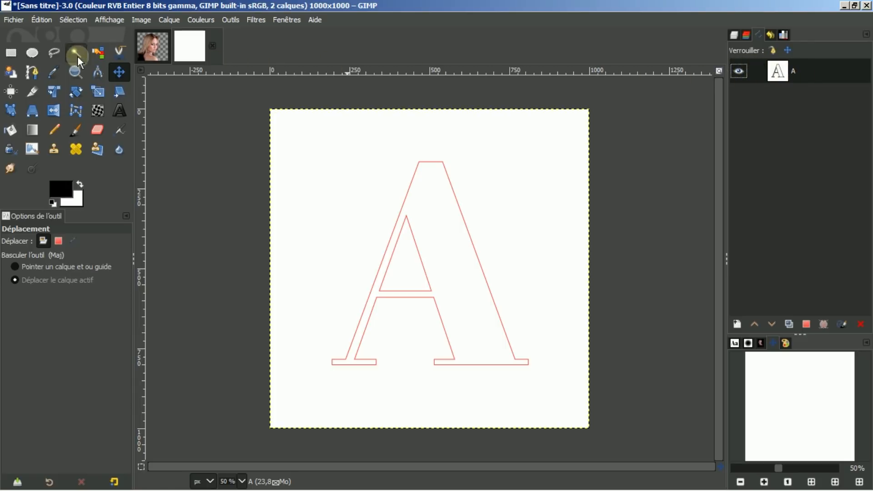
- Display the anchor points of the visible A path with the Paths tool, switch back to the Move tool and hide the path
{"action": "left_click", "coordinate": [32, 72]}
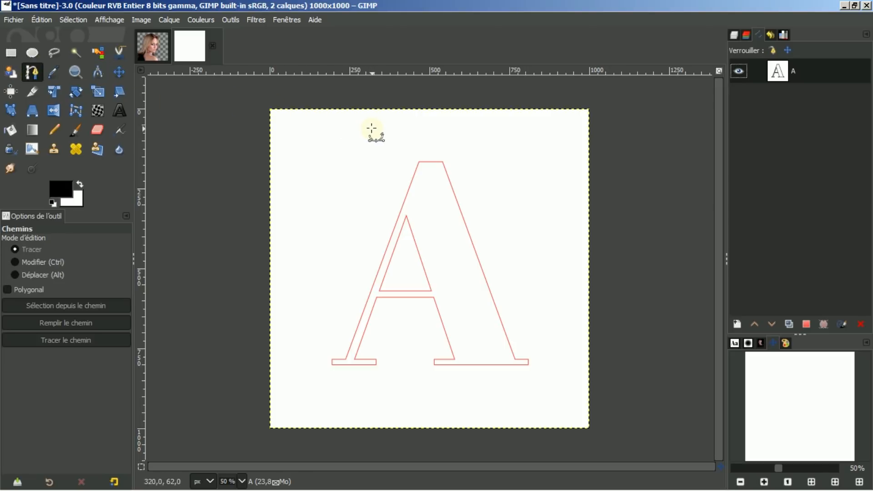
{"action": "left_click", "coordinate": [434, 161]}
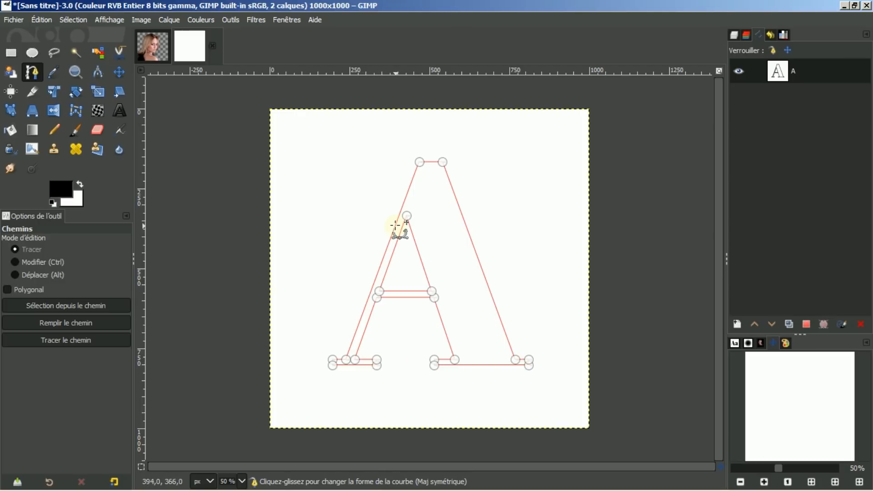
{"action": "left_click", "coordinate": [119, 74]}
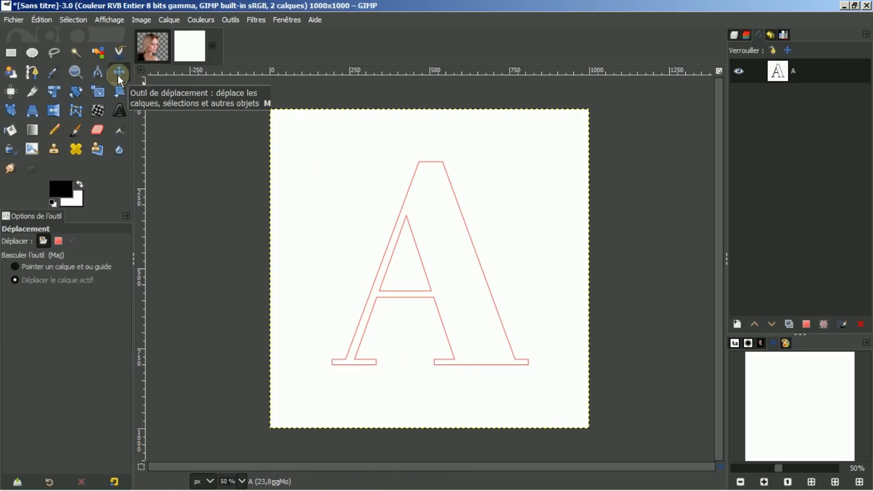
{"action": "left_click", "coordinate": [739, 72]}
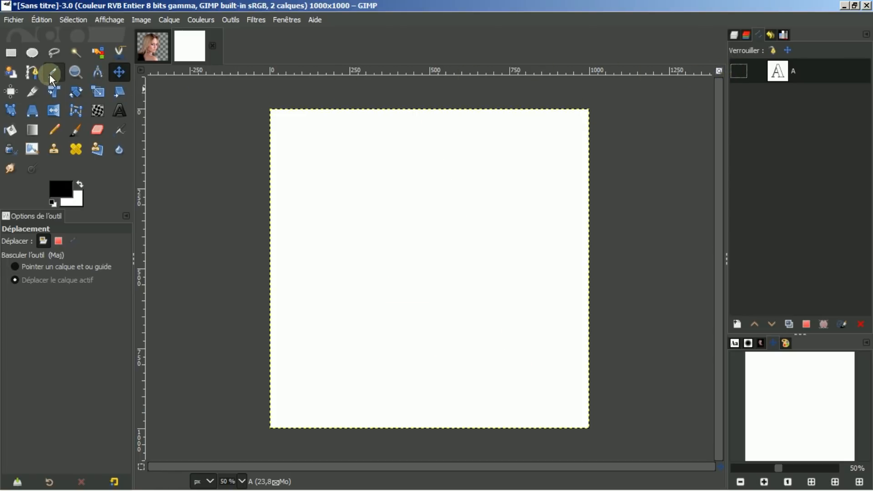
- Activate the hidden A path for editing with the Paths tool and make it visible
{"action": "left_click", "coordinate": [32, 72]}
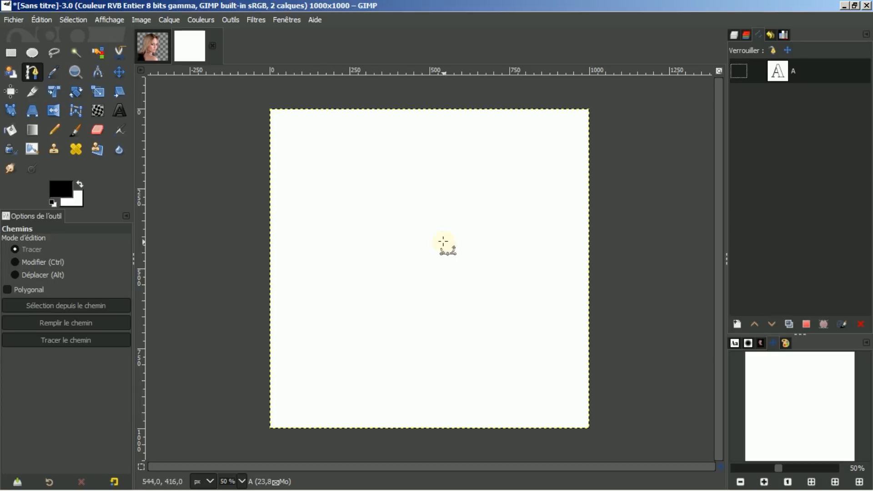
{"action": "left_click", "coordinate": [786, 75]}
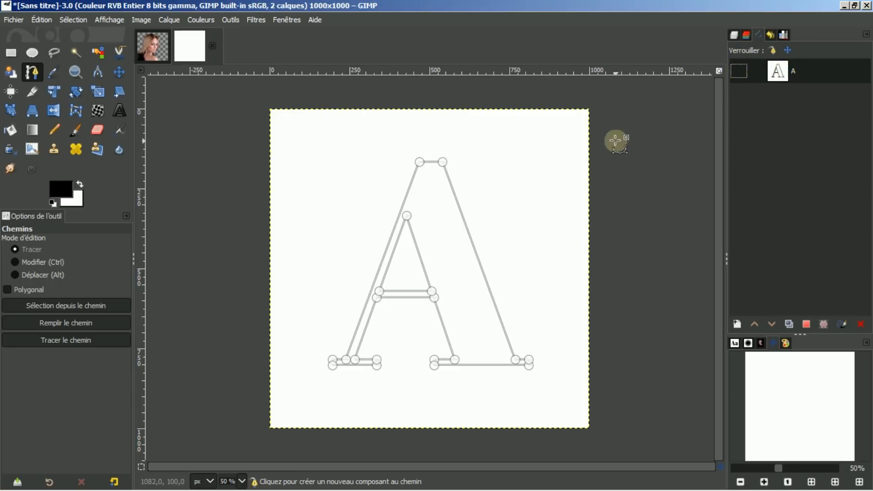
{"action": "left_click", "coordinate": [737, 72]}
{"action": "left_click", "coordinate": [737, 71]}
{"action": "left_click", "coordinate": [737, 71]}
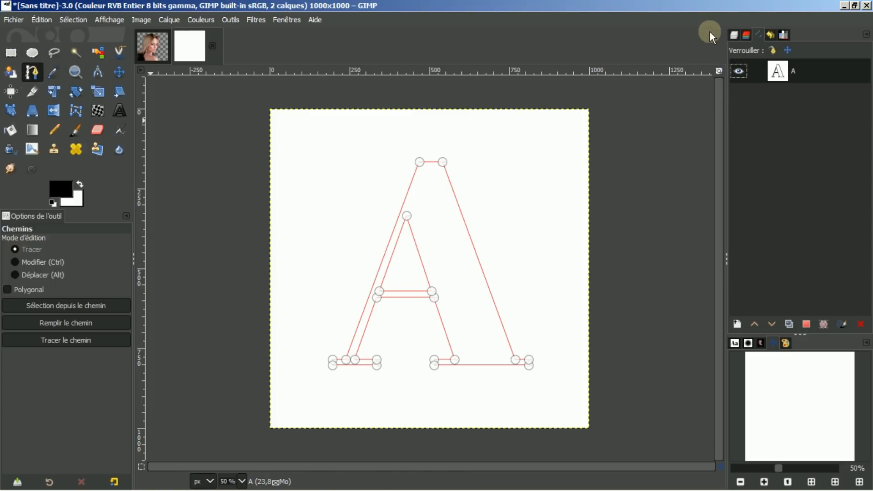
- Try moving the lower outer anchor of the A's left foot outward at 150% zoom, and undo the move
{"action": "left_click", "coordinate": [733, 35]}
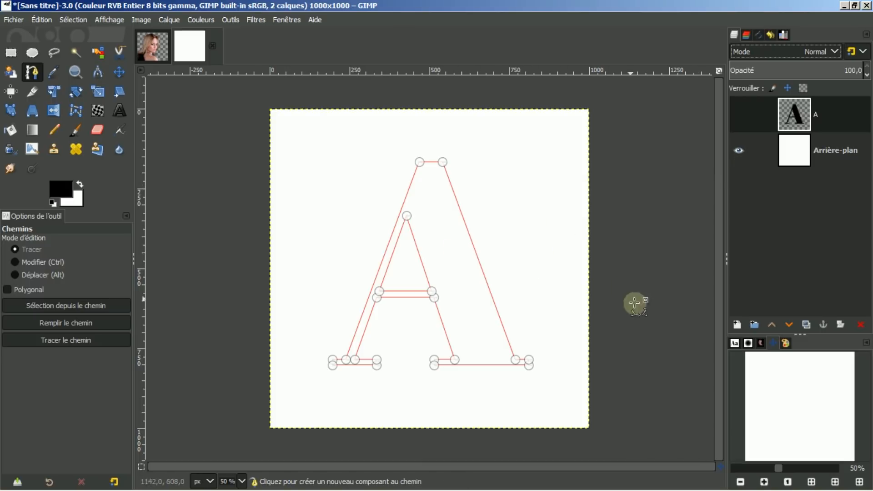
{"action": "left_click", "coordinate": [764, 481]}
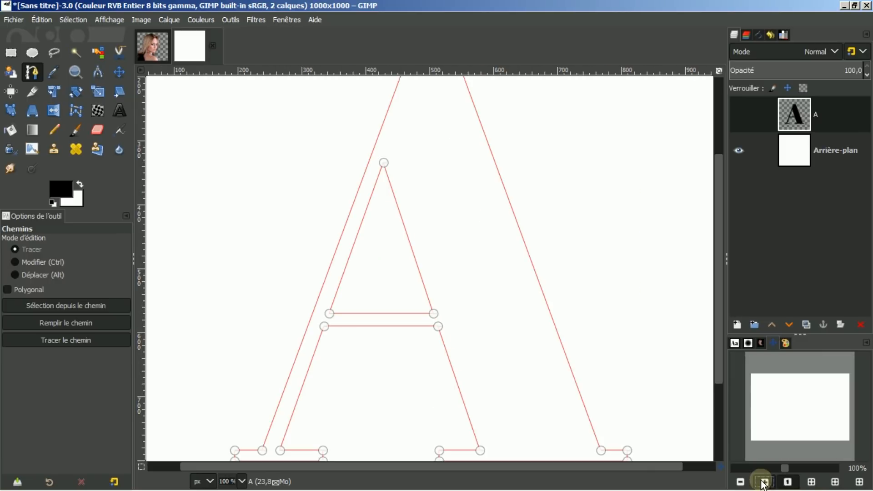
{"action": "left_click", "coordinate": [764, 482]}
{"action": "left_click_drag", "start_coordinate": [717, 283], "coordinate": [716, 362]}
{"action": "left_click_drag", "start_coordinate": [539, 466], "coordinate": [413, 468]}
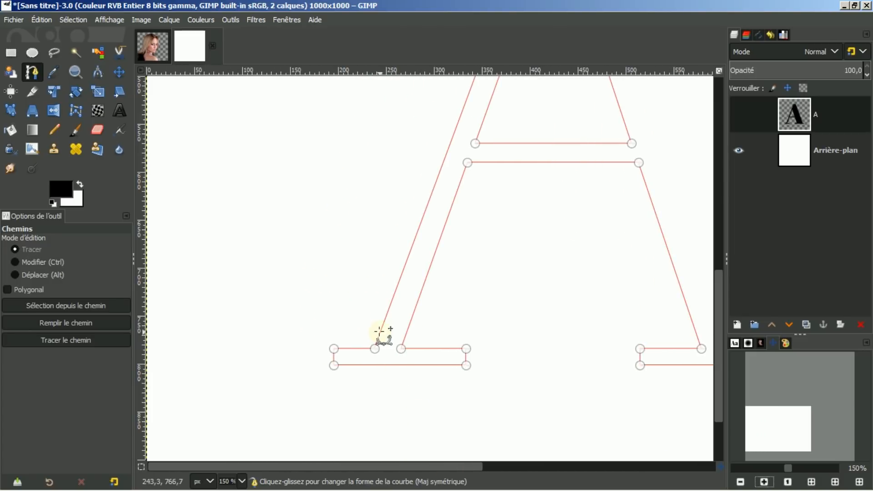
{"action": "left_click_drag", "start_coordinate": [716, 336], "coordinate": [716, 356]}
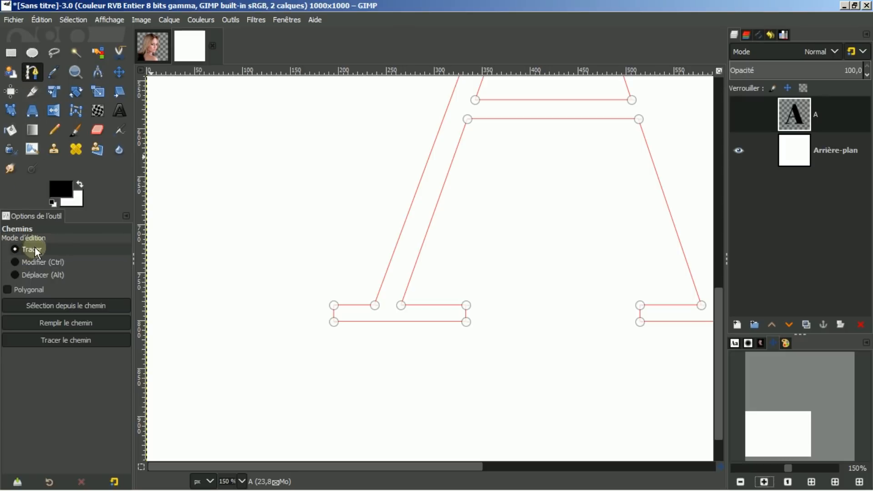
{"action": "left_click_drag", "start_coordinate": [333, 321], "coordinate": [302, 321]}
{"action": "key", "text": "ctrl+z"}
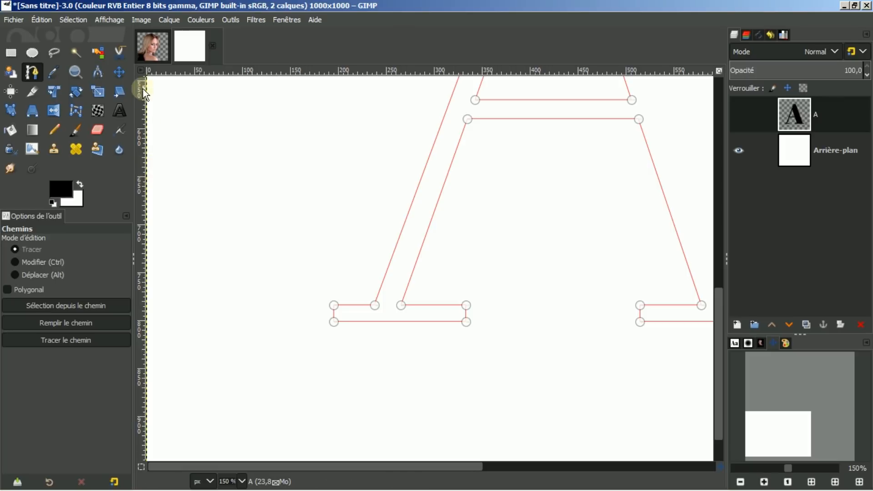
- Place a vertical guide at about 150 px and a horizontal guide at about 800 px along the base of the A's left foot
{"action": "left_click_drag", "start_coordinate": [138, 222], "coordinate": [292, 240]}
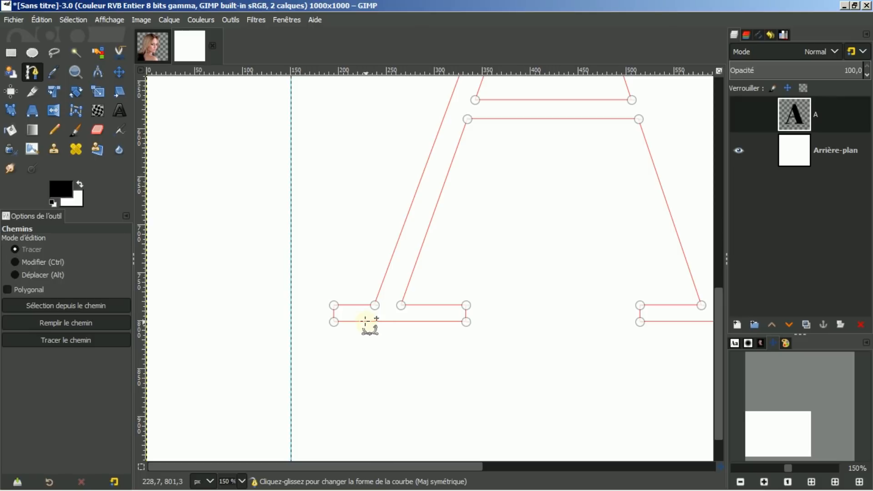
{"action": "left_click_drag", "start_coordinate": [356, 70], "coordinate": [351, 321]}
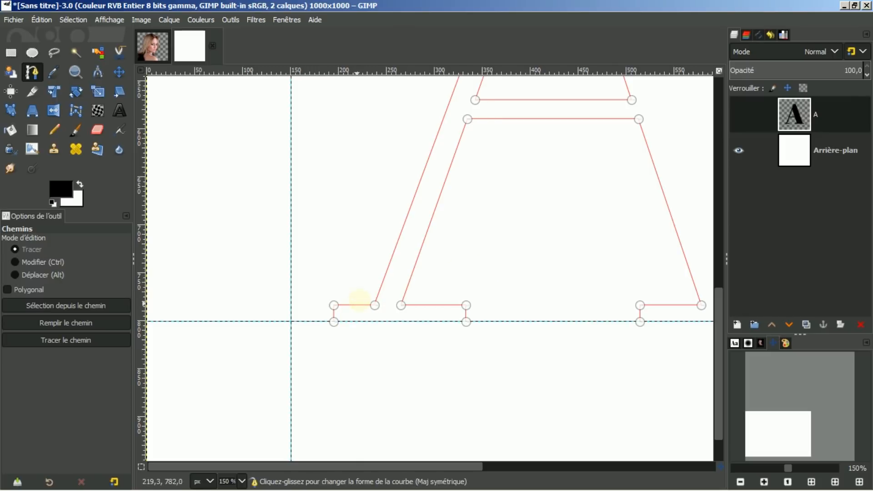
- Add a horizontal guide at about 782 px and widen the A's left foot by moving its outer anchors to the 150 px guide and the stem's outer anchor outward
{"action": "left_click_drag", "start_coordinate": [325, 69], "coordinate": [300, 304]}
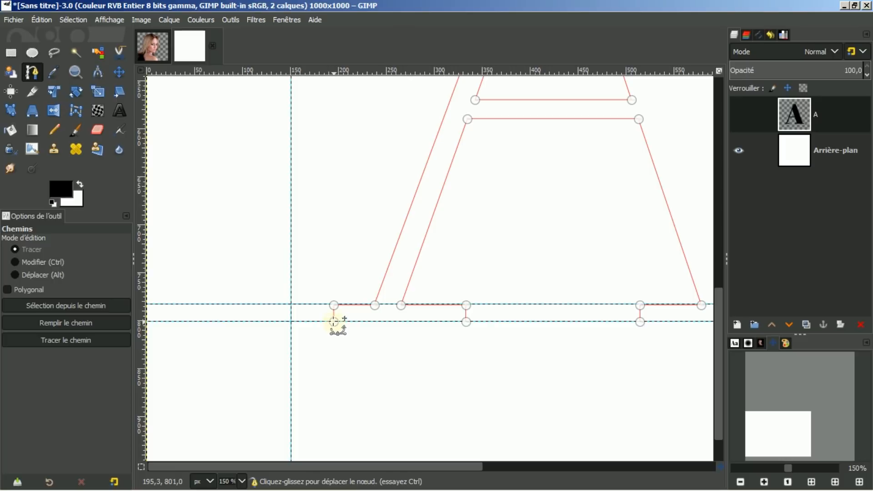
{"action": "left_click_drag", "start_coordinate": [333, 321], "coordinate": [291, 304]}
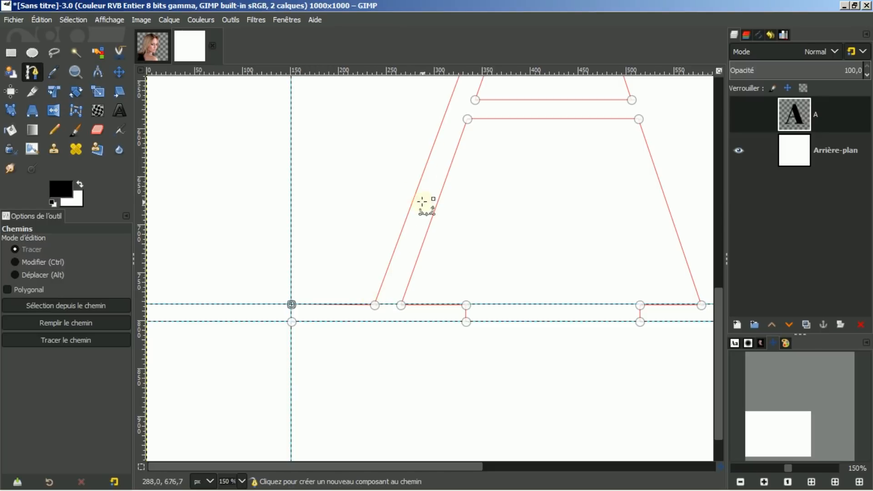
{"action": "left_click_drag", "start_coordinate": [374, 304], "coordinate": [336, 304]}
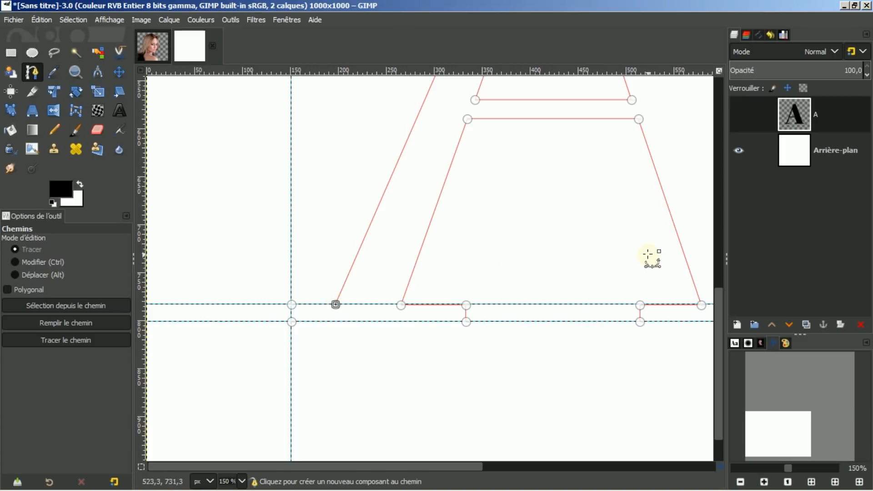
- Place a horizontal guide at about 600 px and move both lower crossbar anchors of the A down onto it
{"action": "left_click_drag", "start_coordinate": [718, 303], "coordinate": [743, 208]}
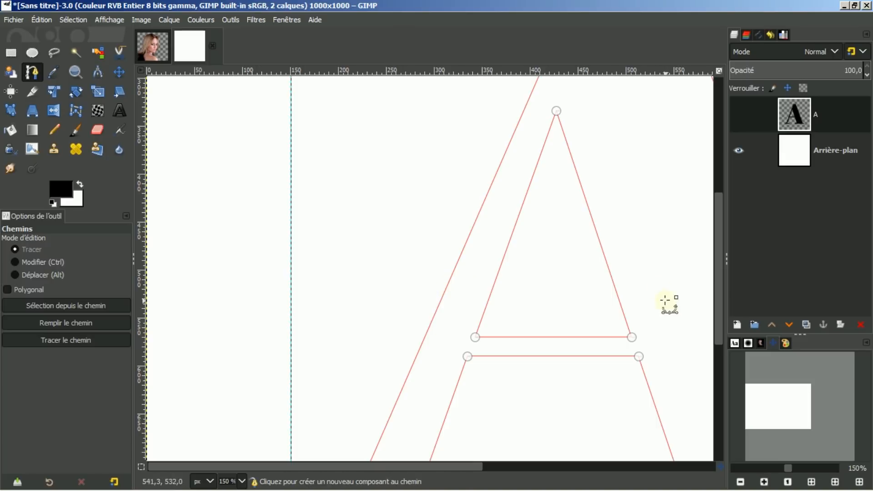
{"action": "scroll", "coordinate": [717, 269], "scroll_direction": "down", "scroll_amount": 1}
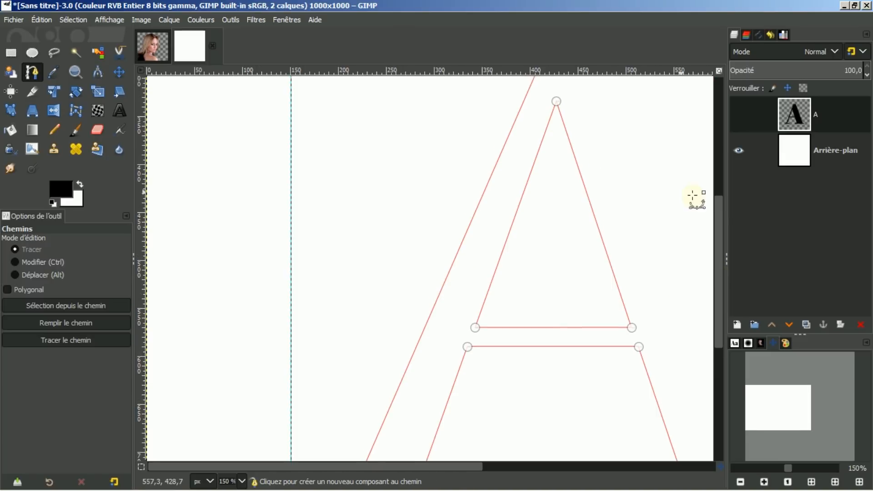
{"action": "left_click_drag", "start_coordinate": [719, 229], "coordinate": [713, 312]}
{"action": "left_click_drag", "start_coordinate": [458, 466], "coordinate": [512, 469]}
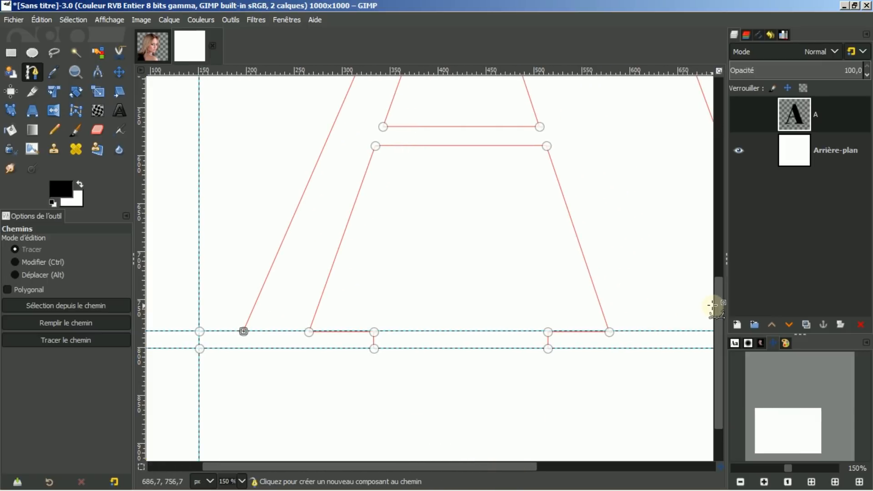
{"action": "left_click_drag", "start_coordinate": [718, 309], "coordinate": [720, 291]}
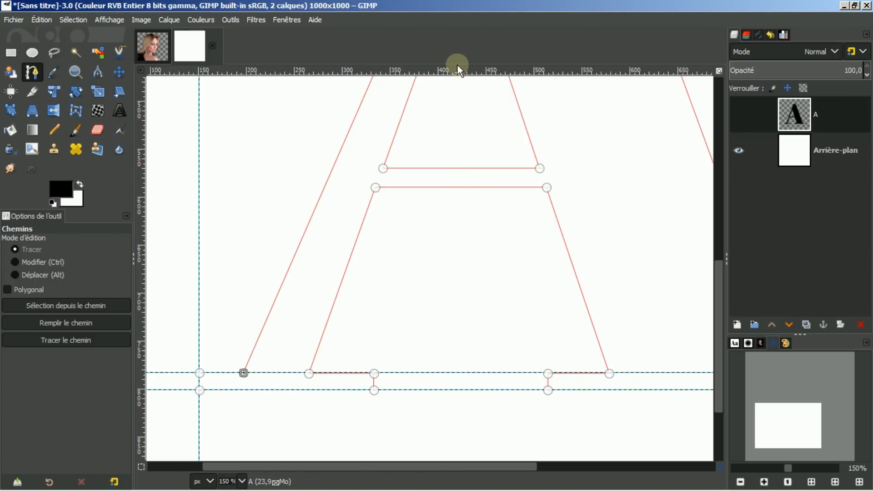
{"action": "left_click_drag", "start_coordinate": [455, 71], "coordinate": [436, 205]}
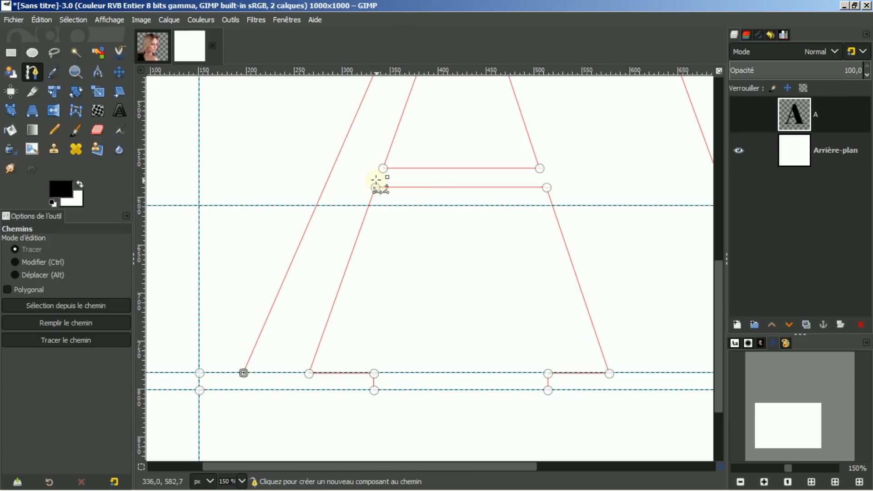
{"action": "left_click_drag", "start_coordinate": [375, 187], "coordinate": [369, 205]}
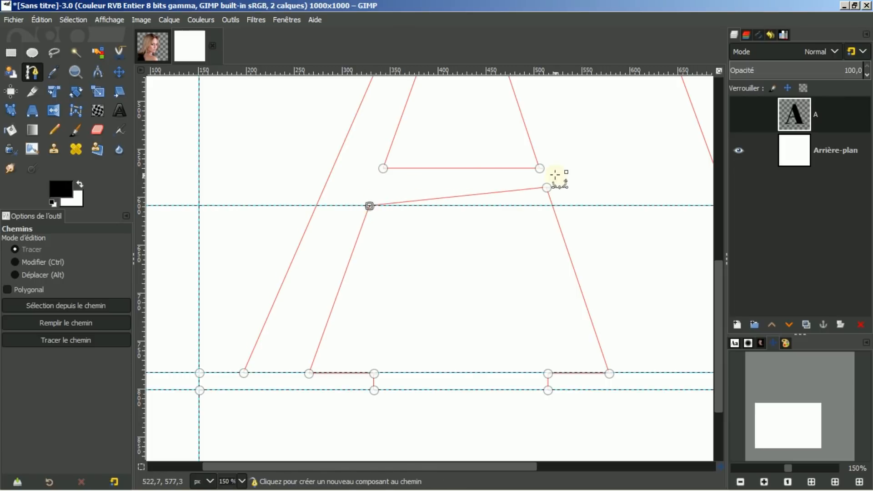
{"action": "left_click_drag", "start_coordinate": [547, 188], "coordinate": [550, 205]}
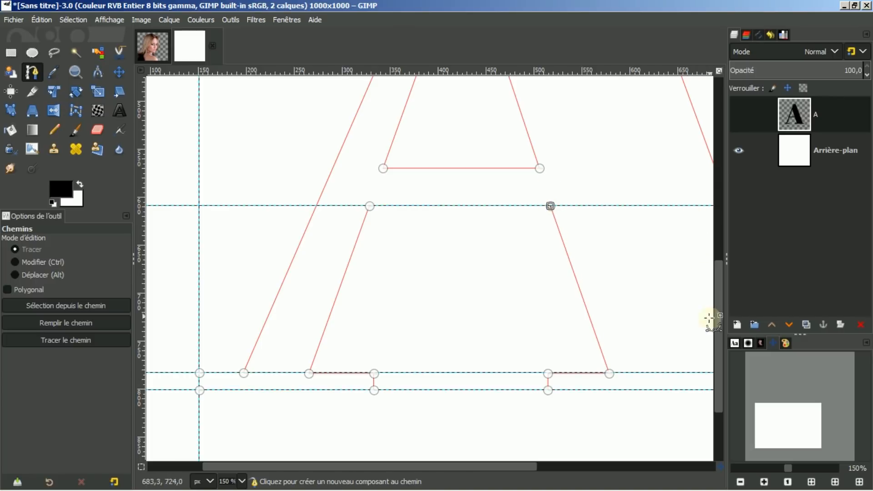
- Show the A layer at 50% zoom to compare the original letter with the reshaped path
{"action": "left_click", "coordinate": [740, 482]}
{"action": "left_click", "coordinate": [740, 482]}
{"action": "left_click", "coordinate": [740, 482]}
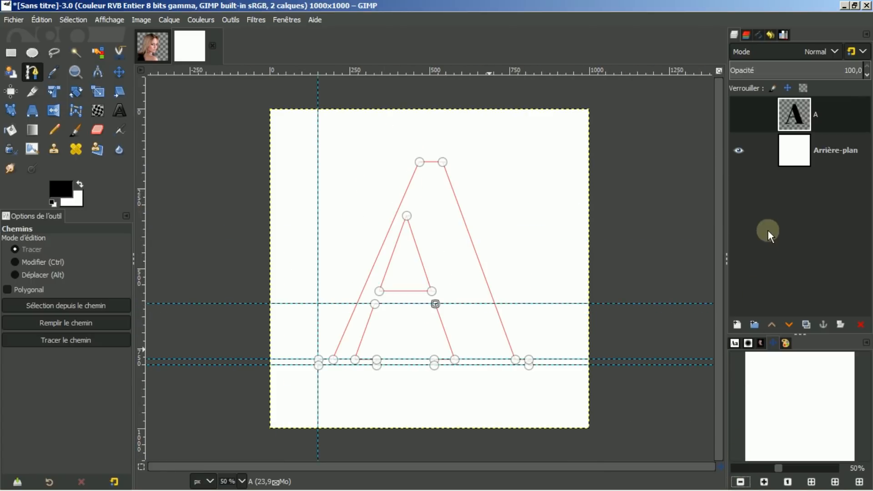
{"action": "left_click", "coordinate": [739, 115]}
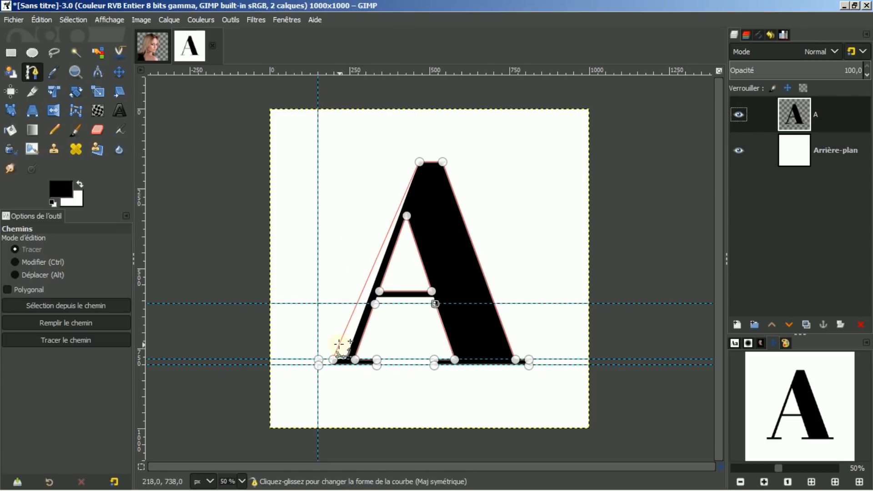
- Remove all guides from the image and hide the A layer
{"action": "left_click", "coordinate": [141, 20]}
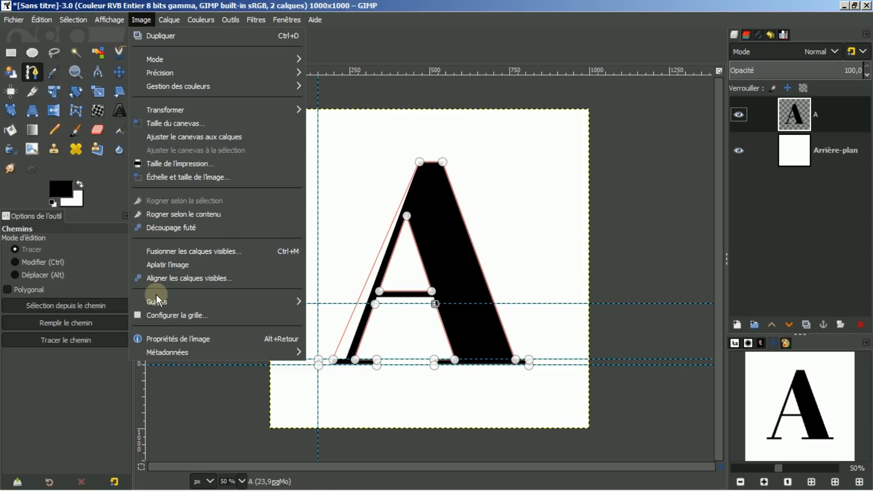
{"action": "mouse_move", "coordinate": [157, 300]}
{"action": "left_click", "coordinate": [375, 302]}
{"action": "left_click", "coordinate": [375, 303], "text": "shift"}
{"action": "left_click", "coordinate": [435, 304]}
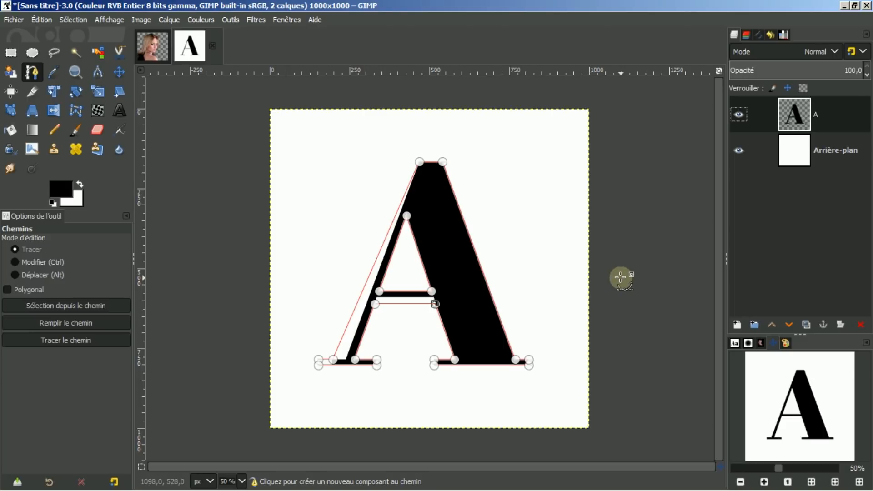
{"action": "left_click", "coordinate": [738, 115]}
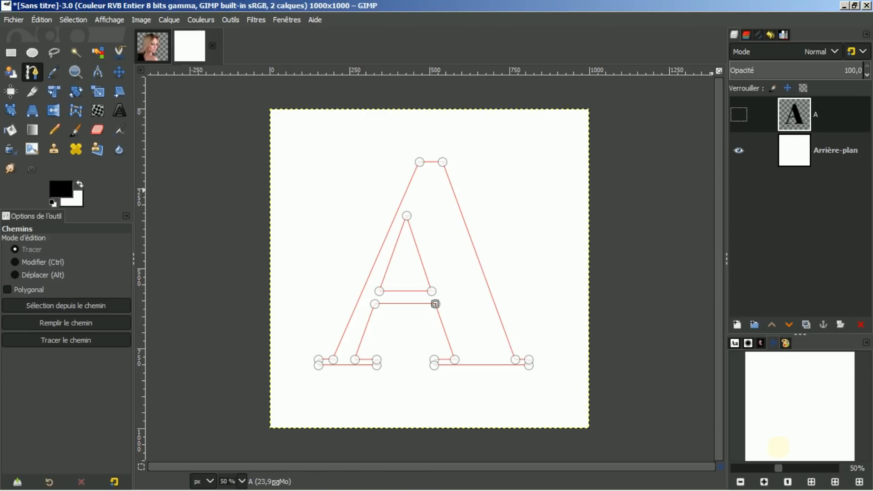
- Bend the flat top segment of the A path upward into a rounded arch at 100% zoom, adjusting the right anchor's handle
{"action": "left_click", "coordinate": [765, 483]}
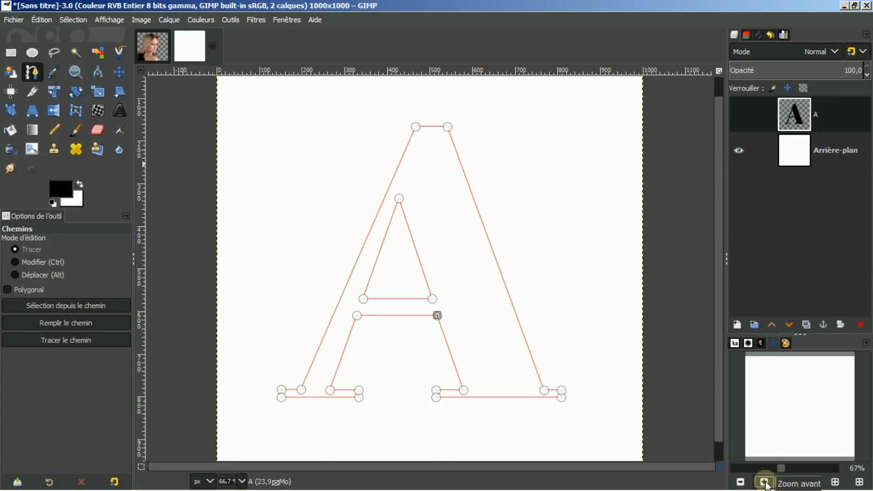
{"action": "left_click", "coordinate": [764, 483]}
{"action": "left_click_drag", "start_coordinate": [717, 268], "coordinate": [725, 216]}
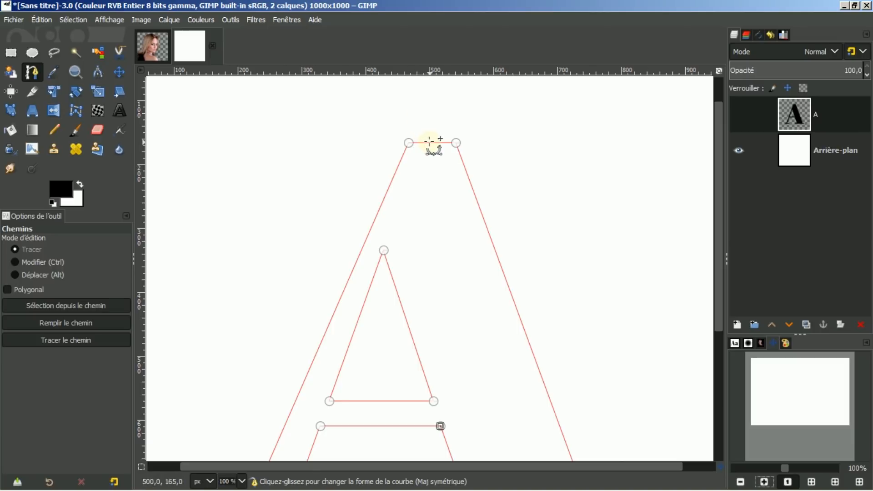
{"action": "left_click_drag", "start_coordinate": [432, 142], "coordinate": [423, 104]}
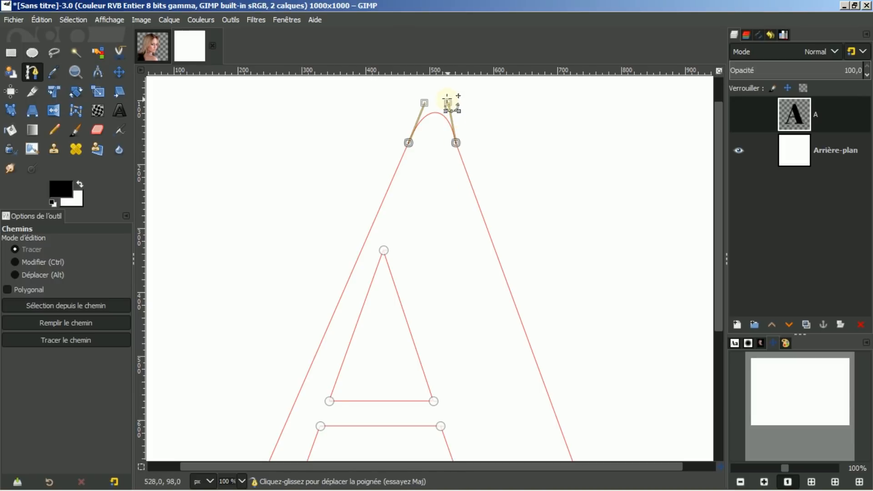
{"action": "left_click_drag", "start_coordinate": [447, 102], "coordinate": [463, 101]}
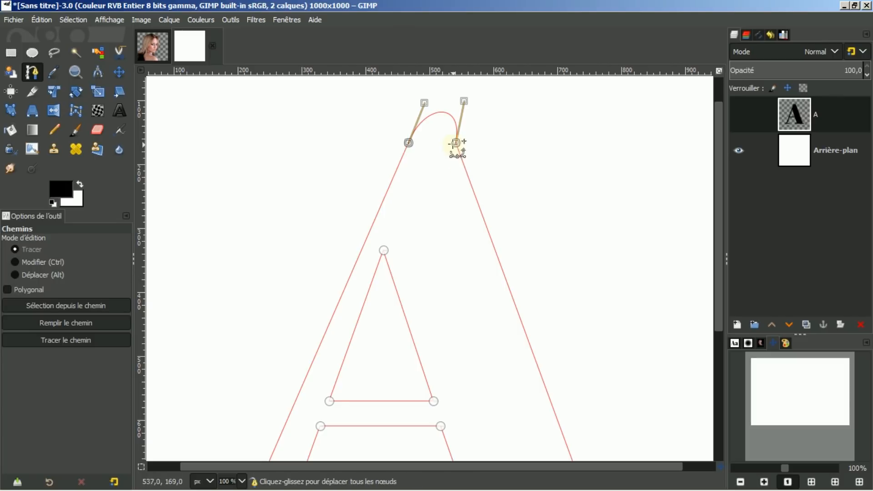
{"action": "left_click_drag", "start_coordinate": [464, 101], "coordinate": [446, 101]}
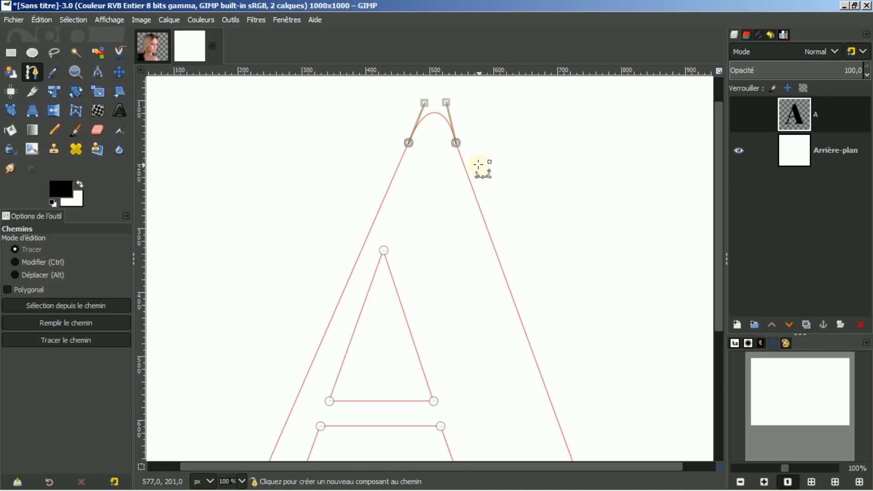
- In Modifier mode, insert two anchors on the A's left outer edge and pull a third one between them outward into a beak
{"action": "left_click", "coordinate": [13, 262]}
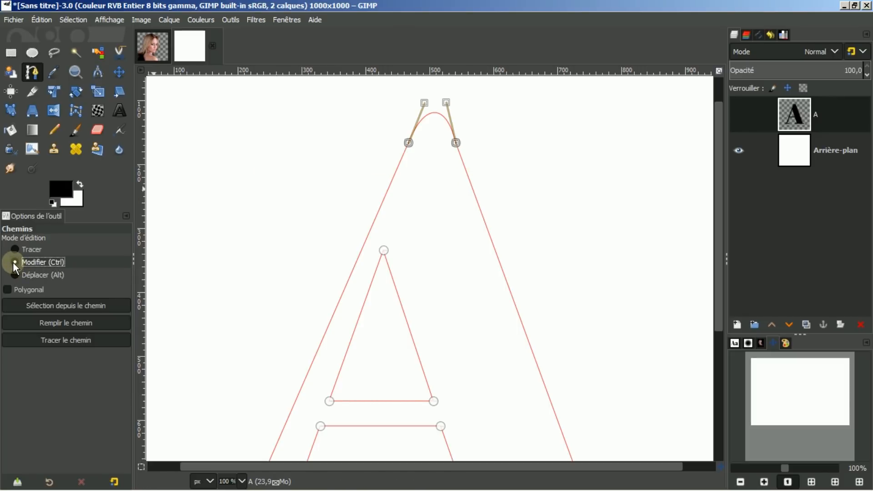
{"action": "left_click", "coordinate": [404, 153]}
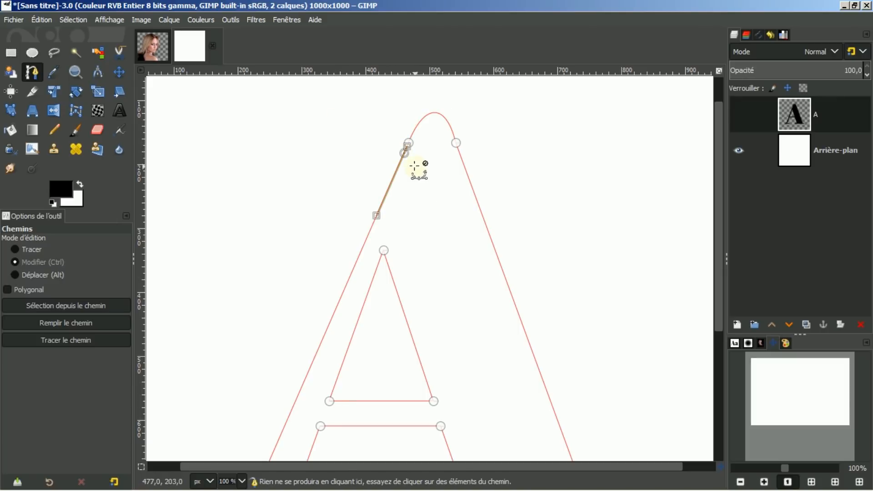
{"action": "left_click", "coordinate": [373, 222]}
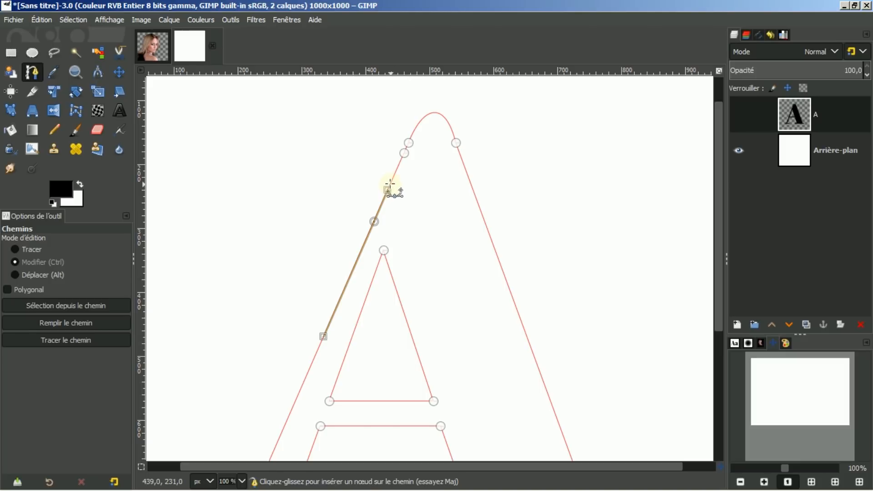
{"action": "left_click_drag", "start_coordinate": [389, 184], "coordinate": [292, 195]}
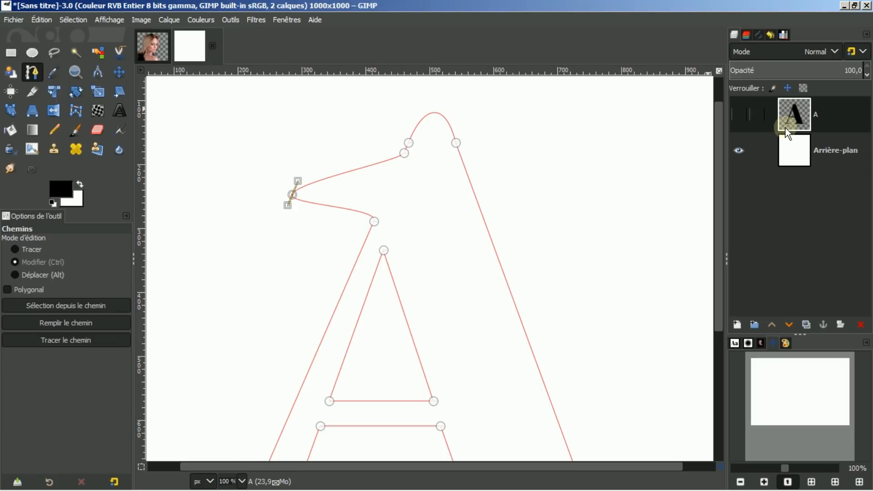
- Create a new transparent 1000 × 1000 px layer and stroke the A path on it with a 4 px solid-colour line
{"action": "left_click", "coordinate": [737, 325]}
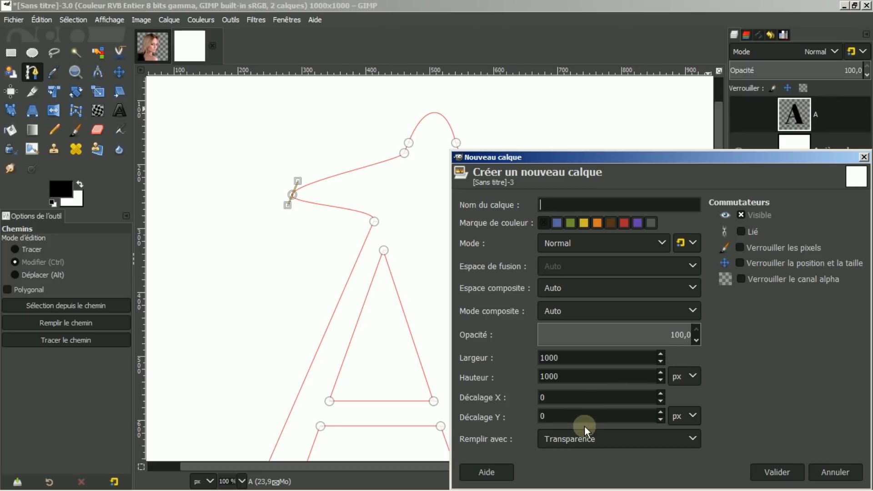
{"action": "left_click", "coordinate": [767, 473]}
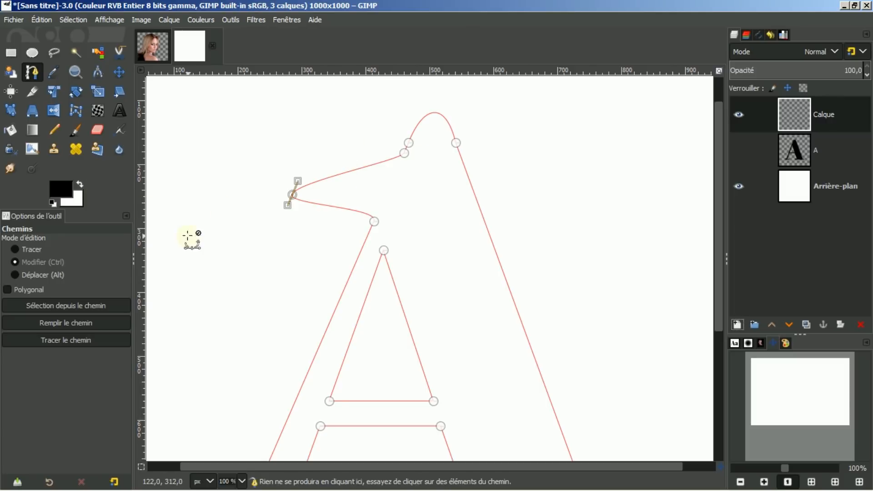
{"action": "left_click", "coordinate": [62, 340]}
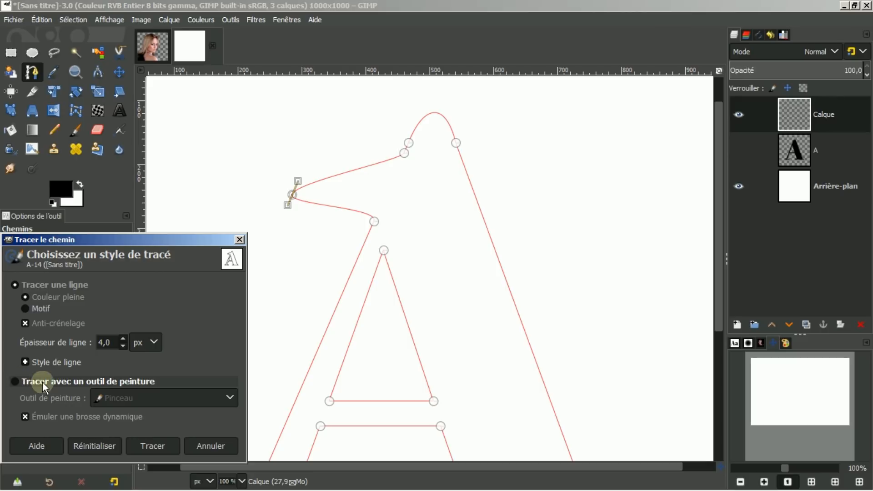
{"action": "left_click", "coordinate": [17, 380]}
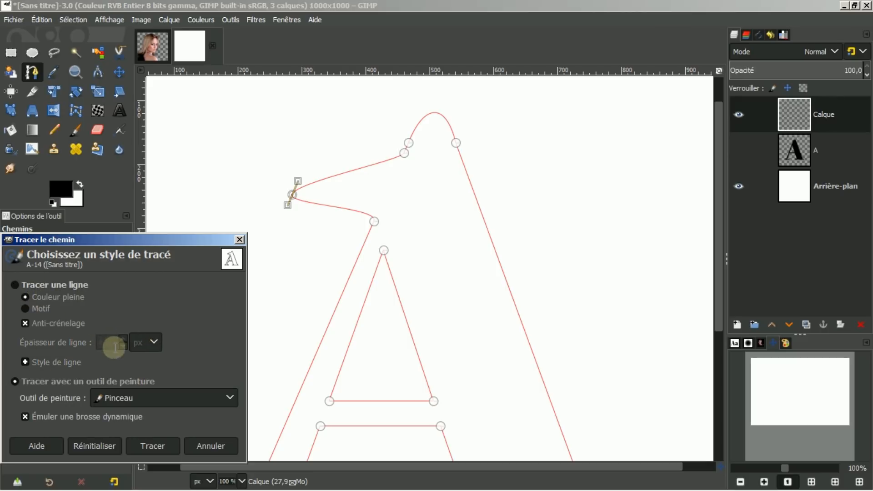
{"action": "left_click", "coordinate": [16, 285]}
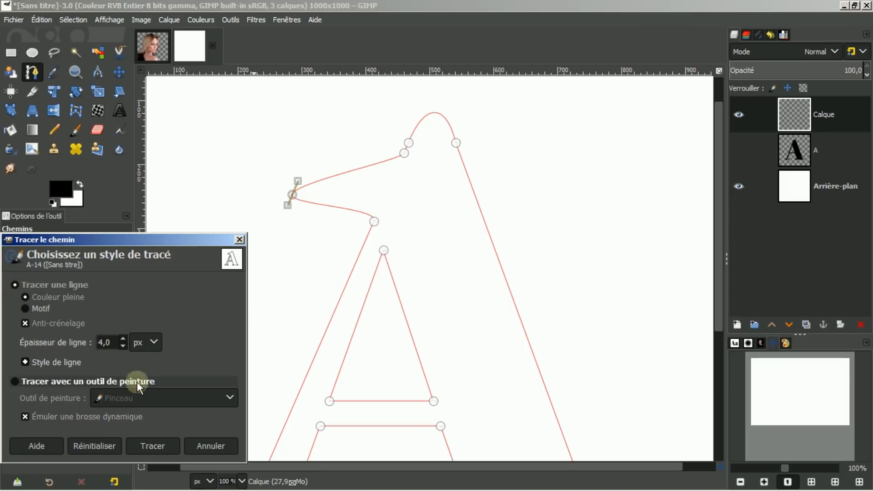
{"action": "left_click", "coordinate": [149, 445]}
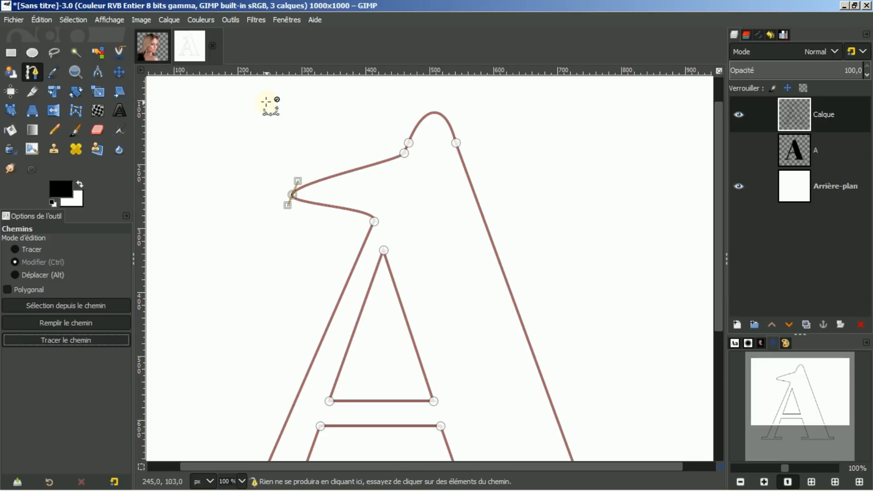
- Switch to the Move tool, hide the A path, and return to the layers with the whole image fitted in view
{"action": "left_click", "coordinate": [118, 72]}
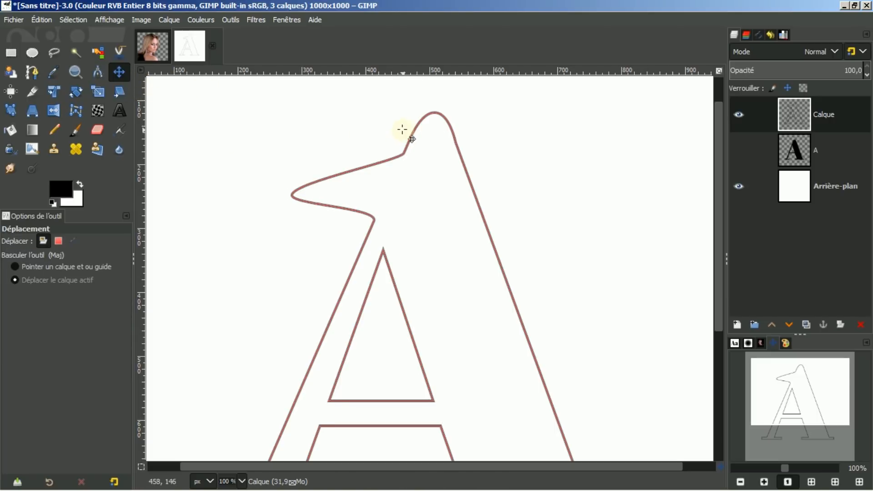
{"action": "left_click", "coordinate": [758, 34]}
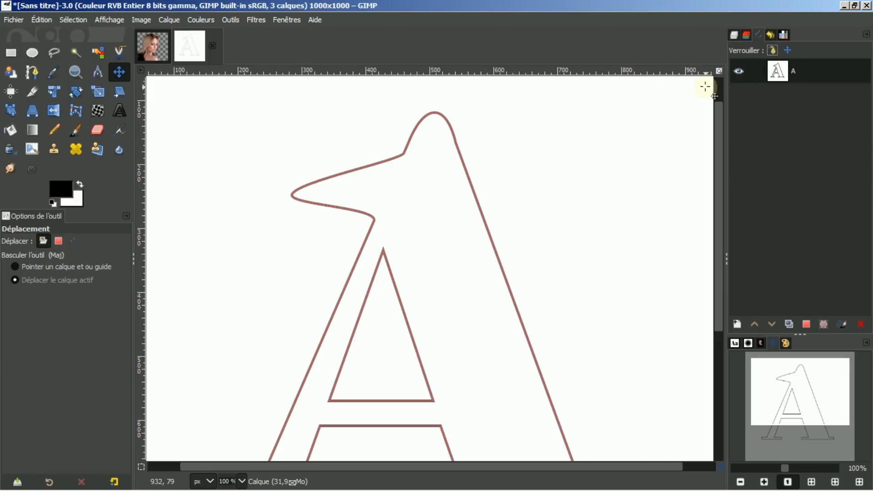
{"action": "left_click", "coordinate": [738, 72]}
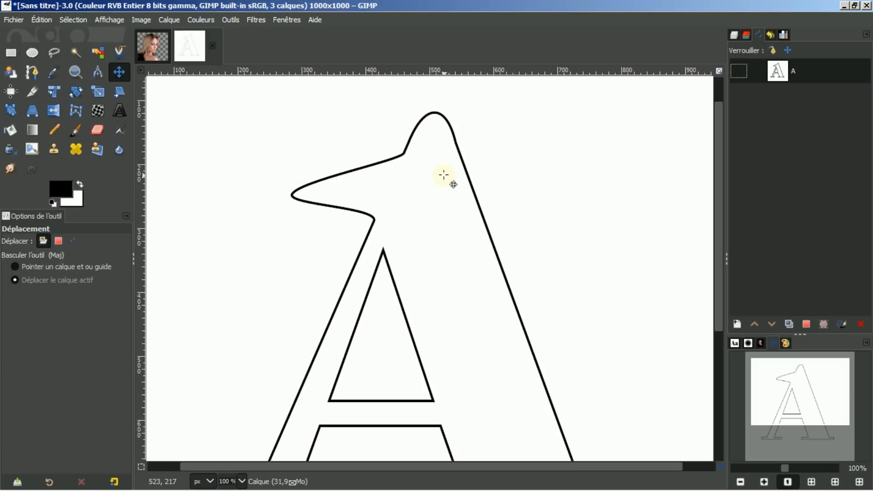
{"action": "left_click", "coordinate": [734, 35]}
{"action": "left_click_drag", "start_coordinate": [716, 135], "coordinate": [717, 127]}
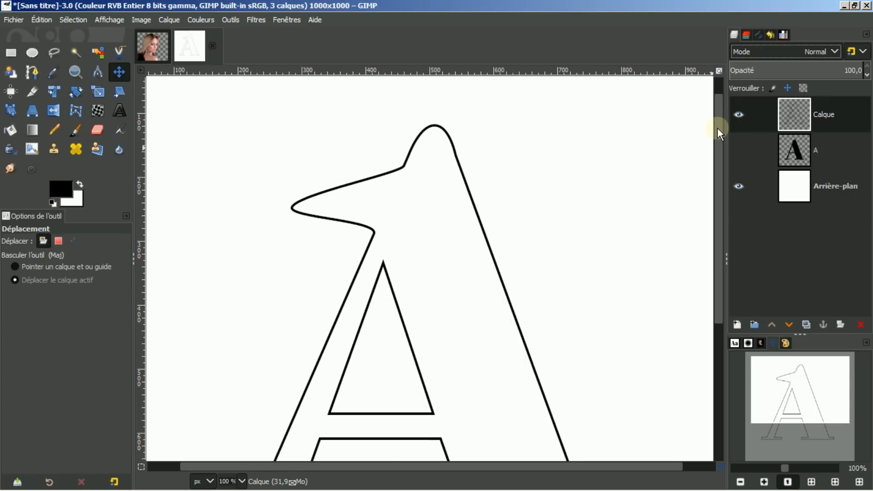
{"action": "left_click", "coordinate": [811, 482]}
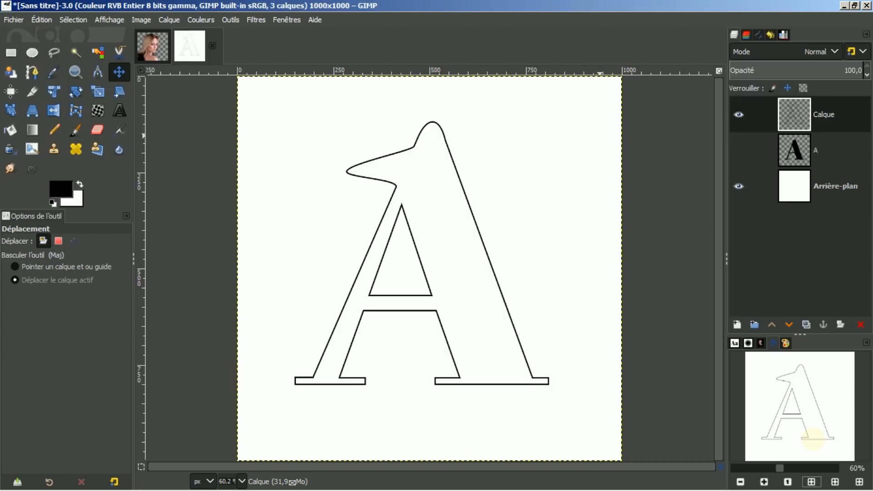
- Draw an elliptical selection of about 224 × 169 px around the beak at 100% zoom, adjusting its position to 239, 128
{"action": "left_click", "coordinate": [764, 482]}
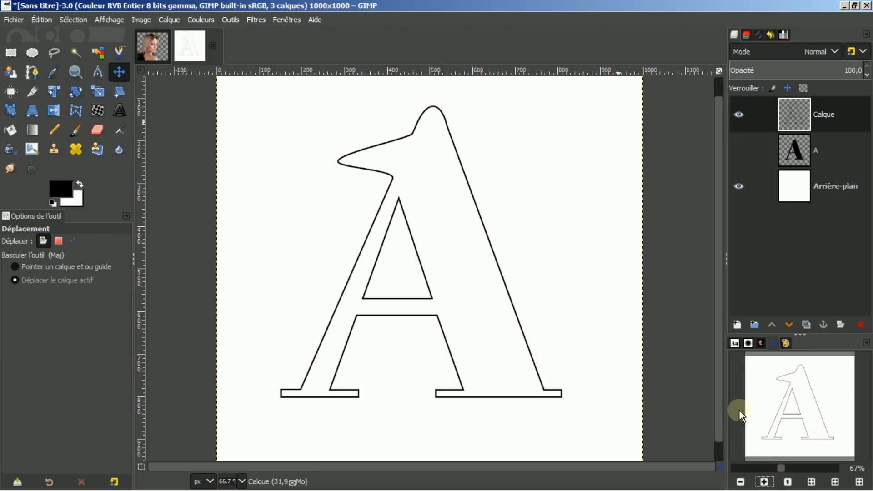
{"action": "left_click", "coordinate": [764, 482]}
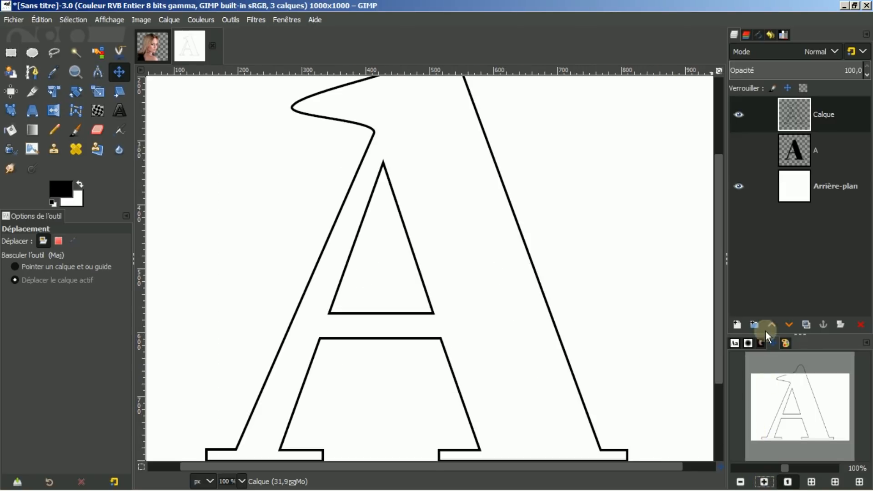
{"action": "left_click_drag", "start_coordinate": [715, 315], "coordinate": [733, 252]}
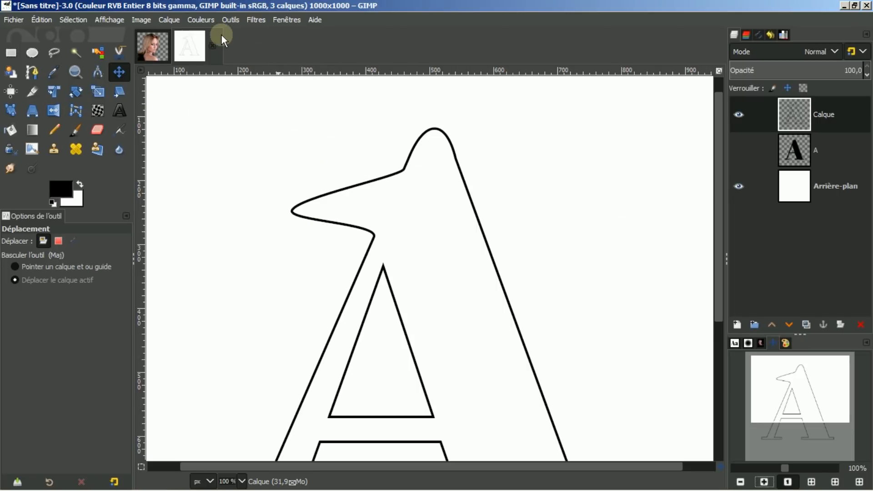
{"action": "left_click", "coordinate": [32, 53]}
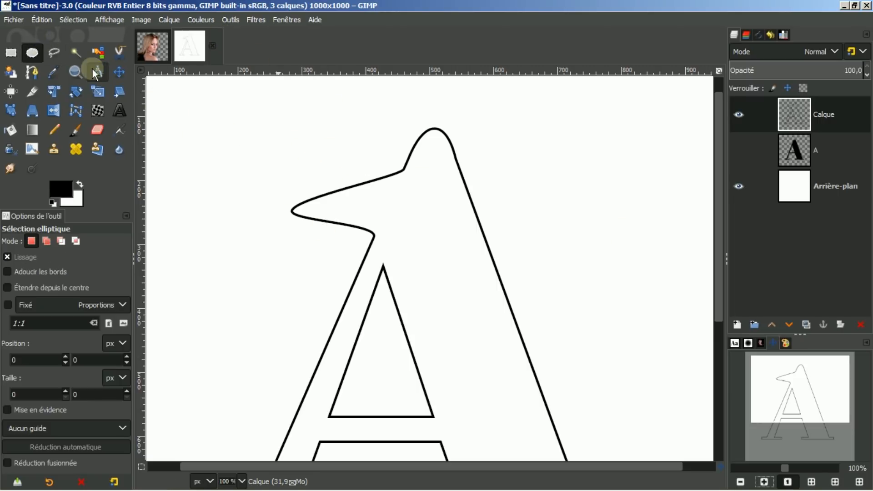
{"action": "left_click_drag", "start_coordinate": [253, 142], "coordinate": [396, 246]}
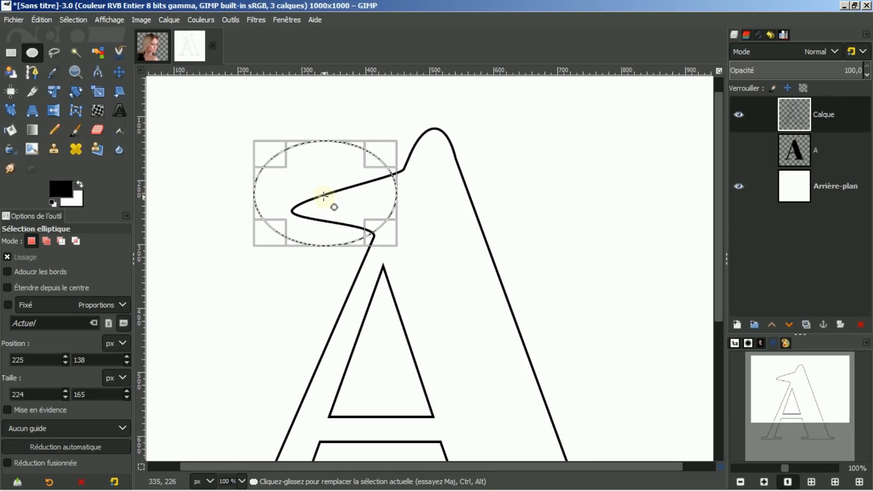
{"action": "left_click_drag", "start_coordinate": [322, 195], "coordinate": [331, 191]}
{"action": "left_click_drag", "start_coordinate": [403, 244], "coordinate": [402, 247]}
{"action": "left_click_drag", "start_coordinate": [345, 197], "coordinate": [349, 197]}
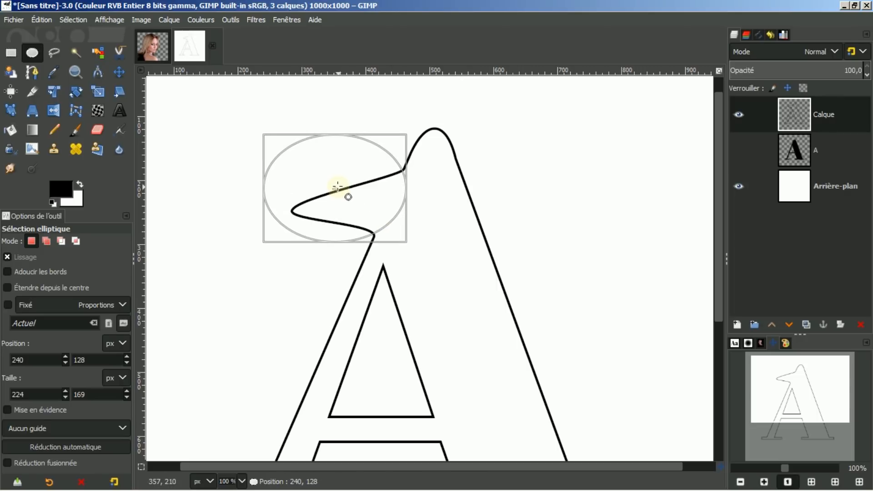
{"action": "left_click_drag", "start_coordinate": [334, 189], "coordinate": [334, 188]}
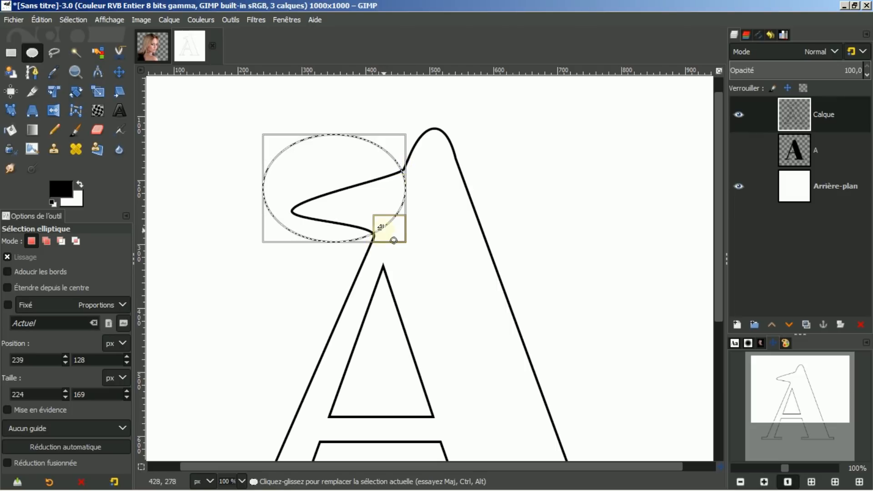
{"action": "left_click", "coordinate": [341, 199]}
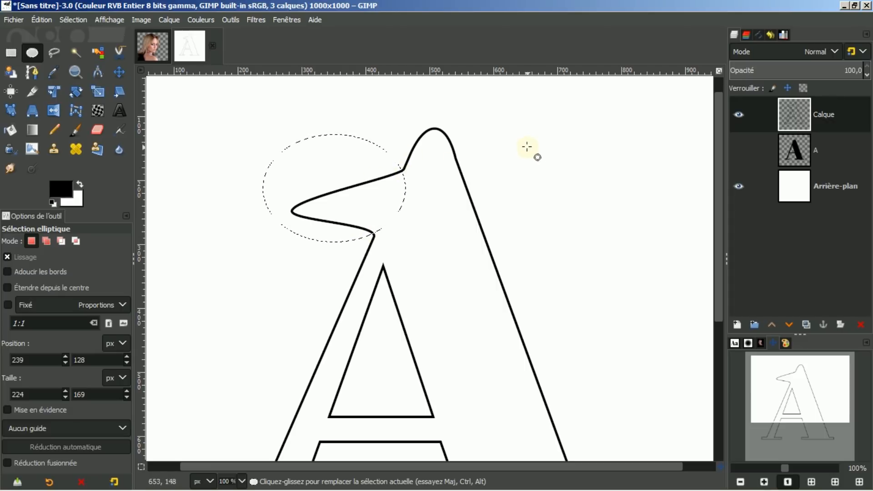
- Start the Tourner et aspirer distortion on the selected beak with Tourbillon at about 163,3 and Pincement at about 0,384
{"action": "left_click", "coordinate": [255, 20]}
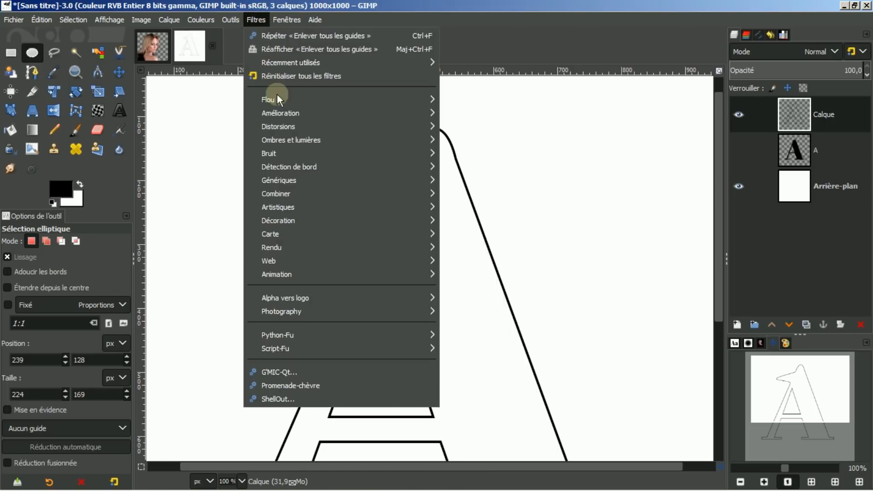
{"action": "mouse_move", "coordinate": [286, 127]}
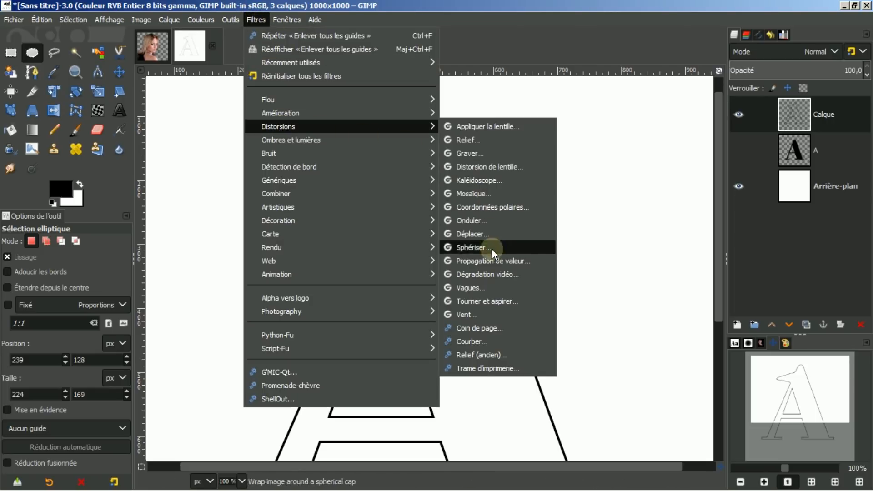
{"action": "left_click", "coordinate": [476, 301]}
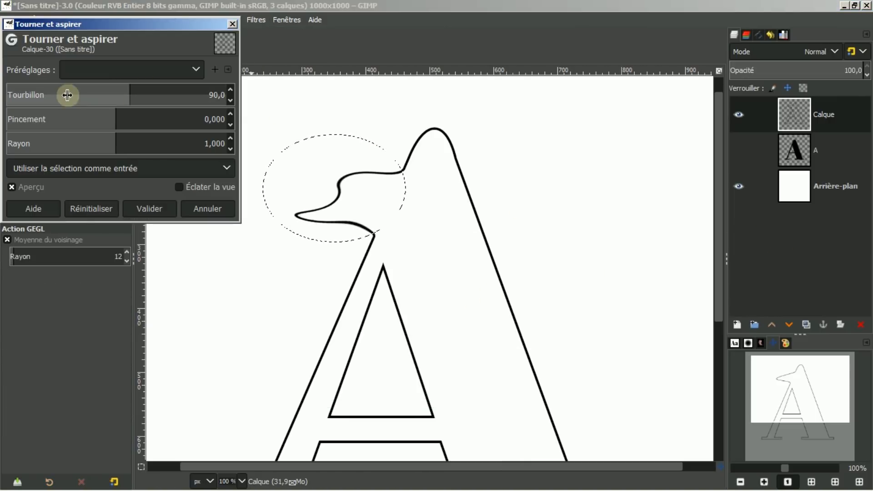
{"action": "left_click_drag", "start_coordinate": [128, 87], "coordinate": [144, 91]}
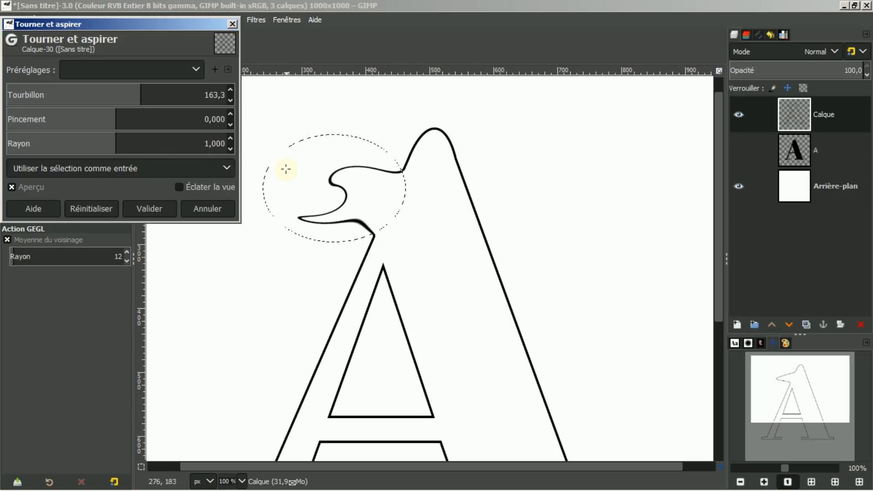
{"action": "left_click_drag", "start_coordinate": [115, 119], "coordinate": [161, 121]}
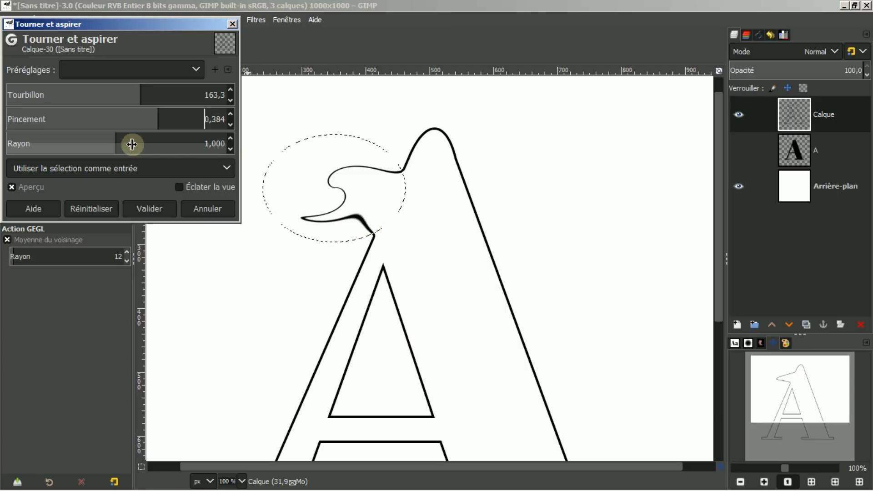
- Apply the distortion with Rayon 1,110, Pincement 0,134 and Tourbillon 205,1, and clear the selection
{"action": "left_click_drag", "start_coordinate": [117, 143], "coordinate": [156, 145]}
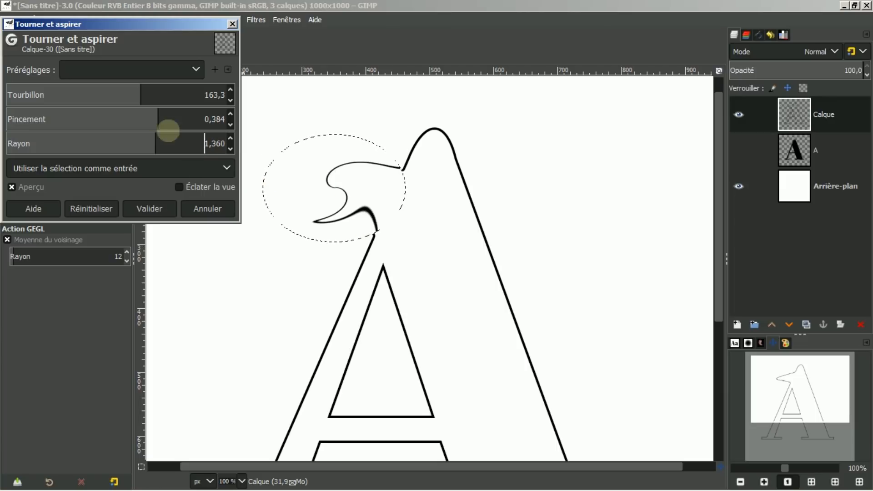
{"action": "left_click_drag", "start_coordinate": [156, 140], "coordinate": [164, 139]}
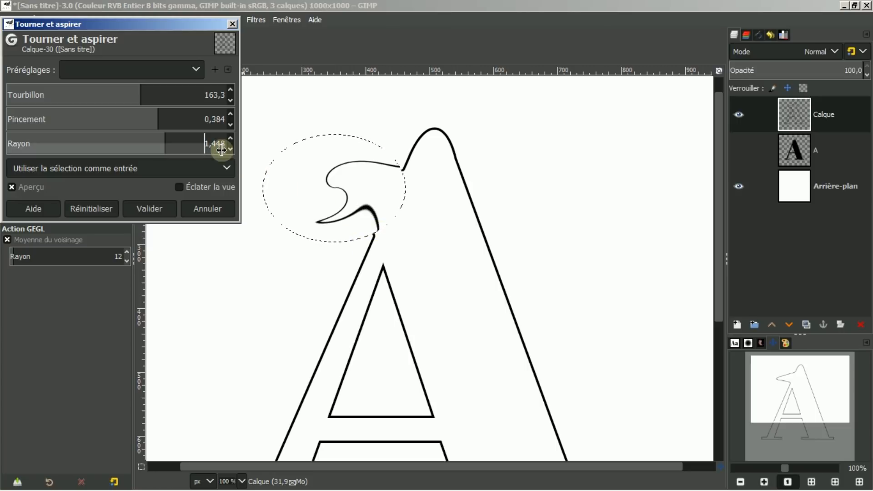
{"action": "left_click_drag", "start_coordinate": [164, 139], "coordinate": [130, 143]}
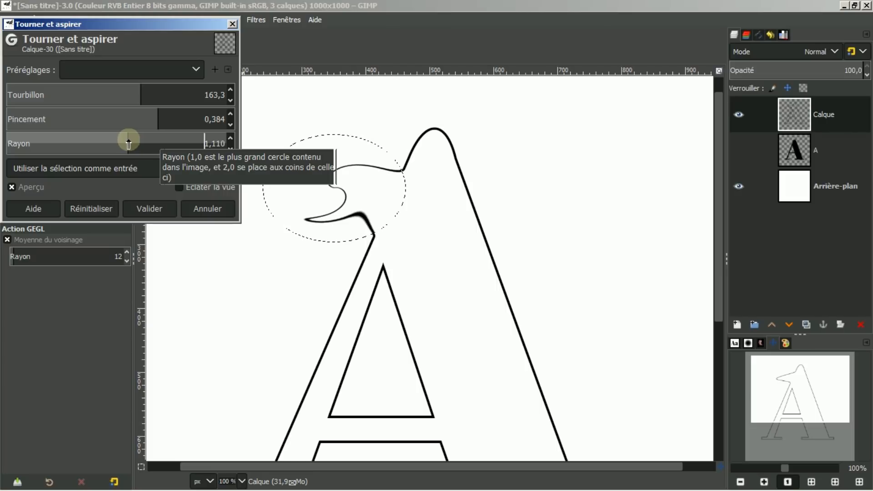
{"action": "left_click_drag", "start_coordinate": [152, 114], "coordinate": [149, 90]}
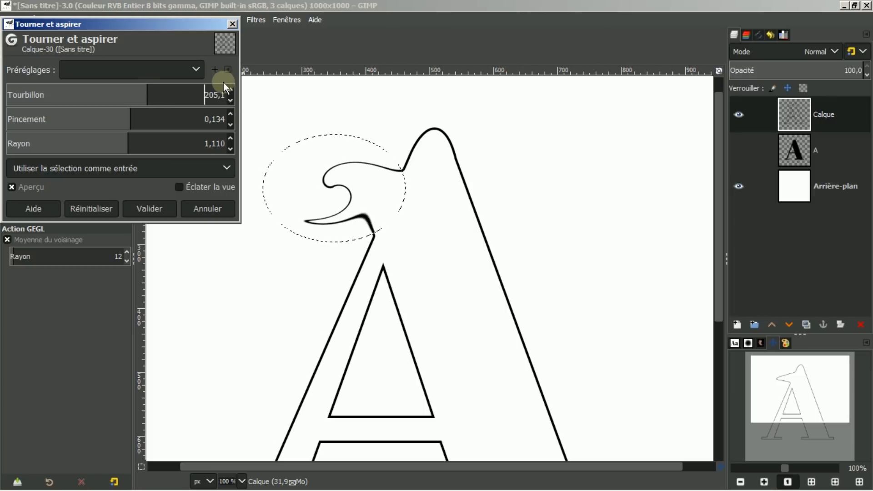
{"action": "left_click", "coordinate": [155, 214]}
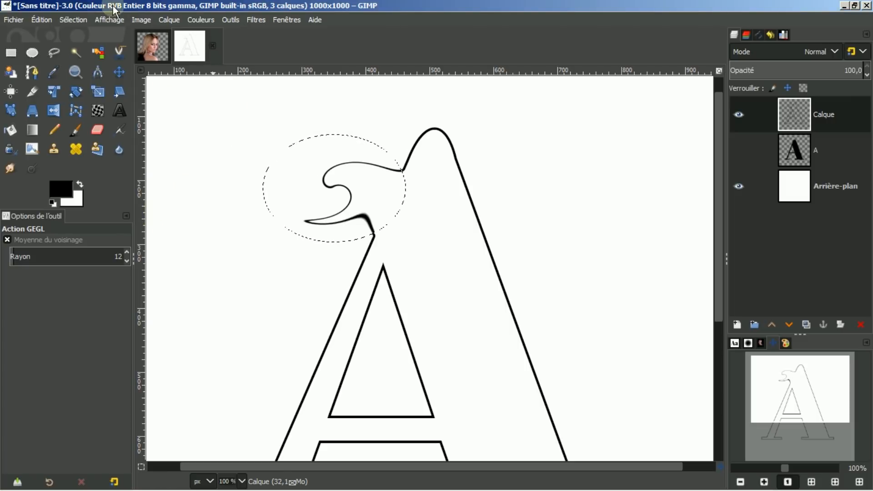
{"action": "left_click", "coordinate": [73, 20]}
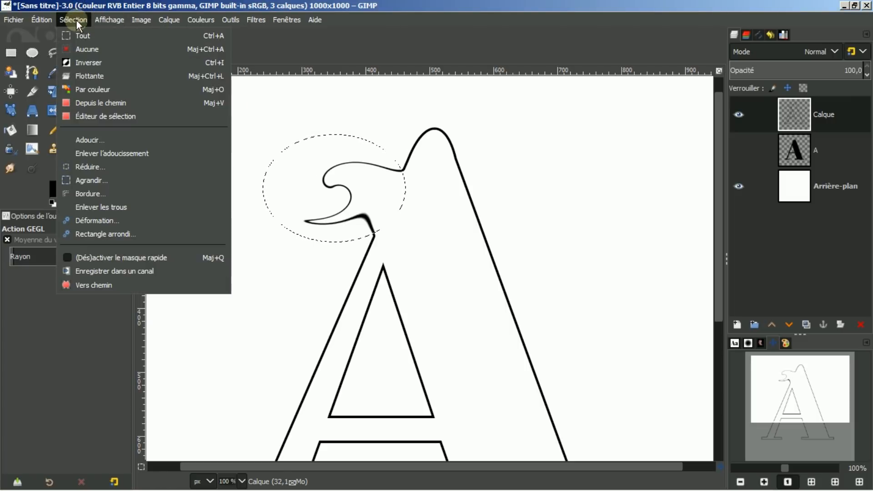
{"action": "left_click", "coordinate": [87, 49]}
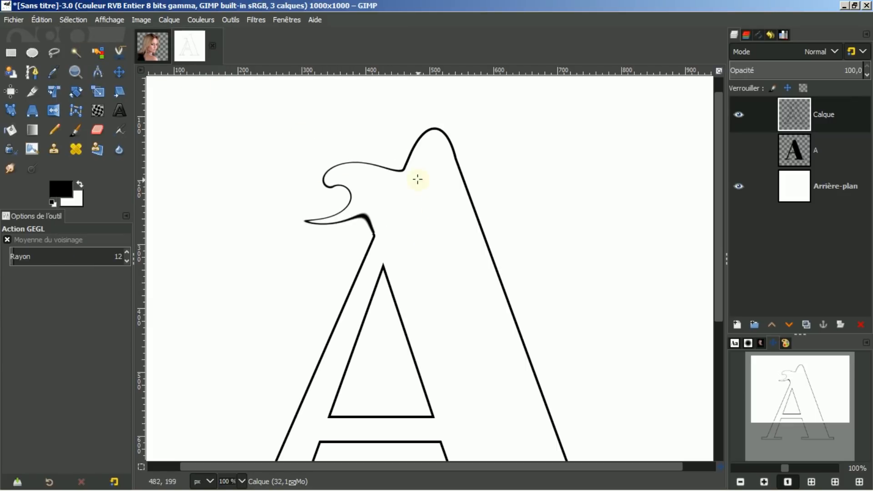
{"action": "left_click", "coordinate": [76, 53]}
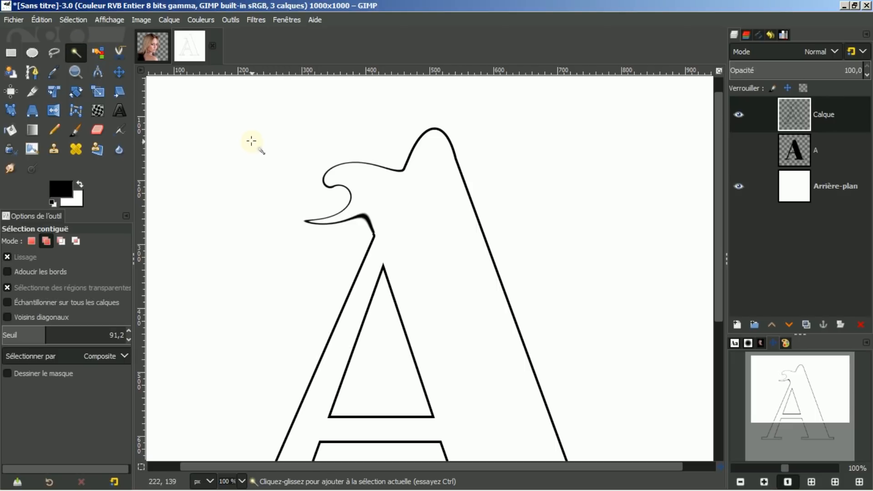
{"action": "left_click", "coordinate": [257, 147]}
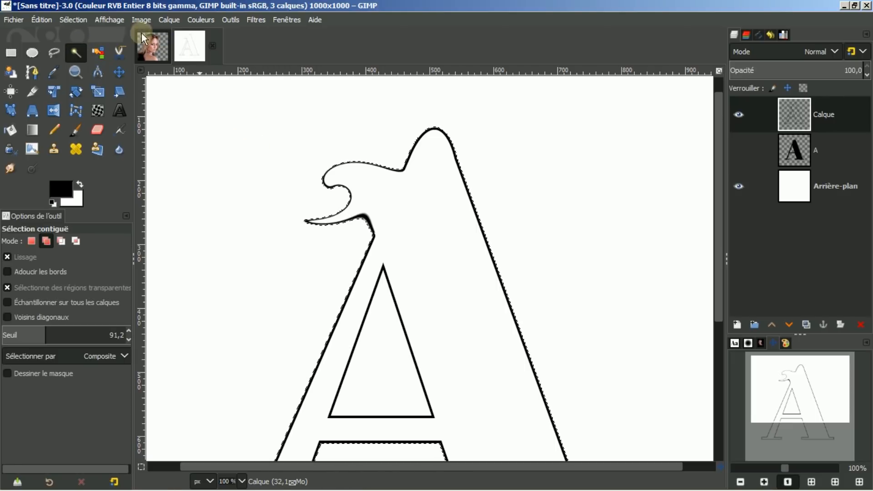
{"action": "left_click", "coordinate": [75, 20]}
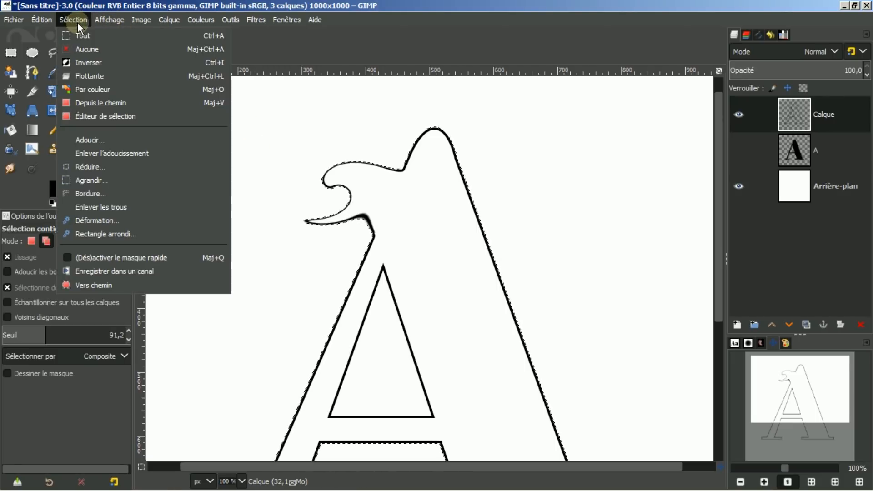
{"action": "left_click", "coordinate": [86, 48]}
{"action": "left_click", "coordinate": [727, 208]}
{"action": "left_click", "coordinate": [790, 453]}
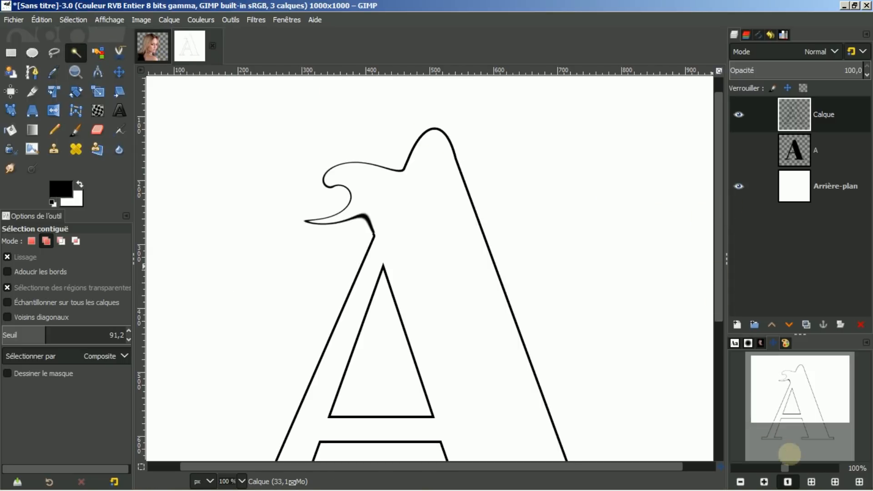
- Duplicate the stroked outline layer Calque and delete the hidden A text layer, with the whole image fitted in view
{"action": "left_click", "coordinate": [811, 482]}
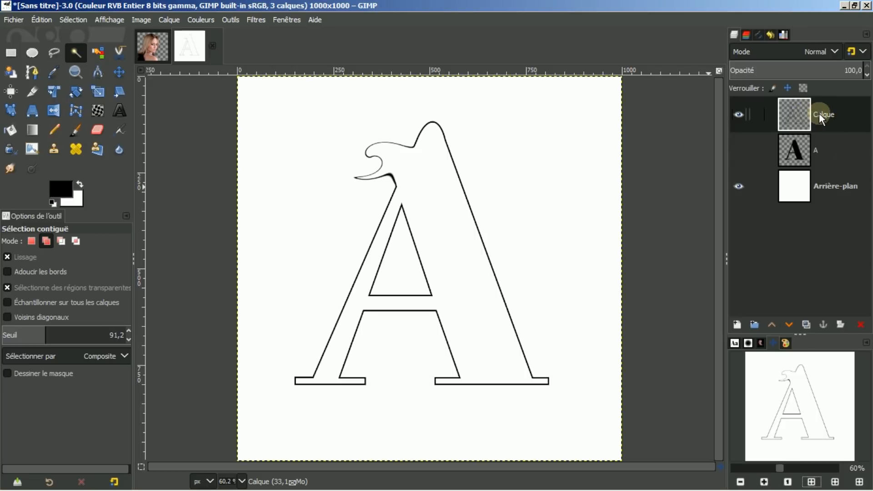
{"action": "left_click", "coordinate": [806, 324]}
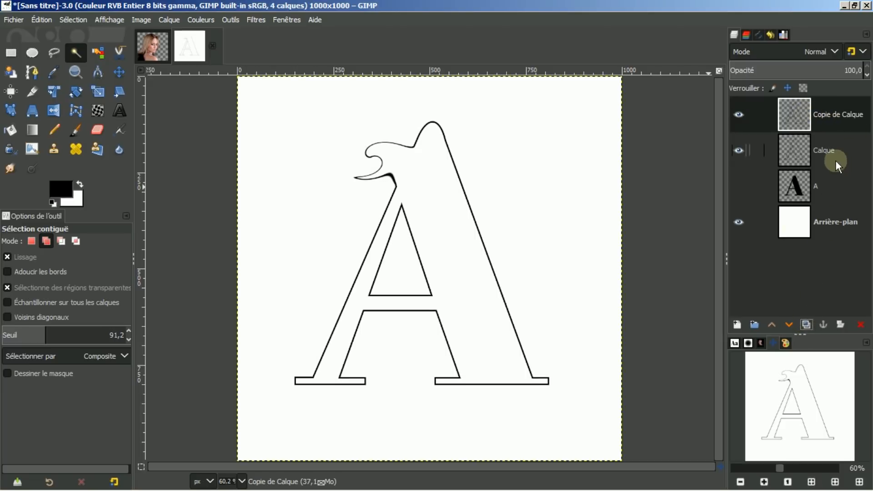
{"action": "left_click", "coordinate": [793, 196]}
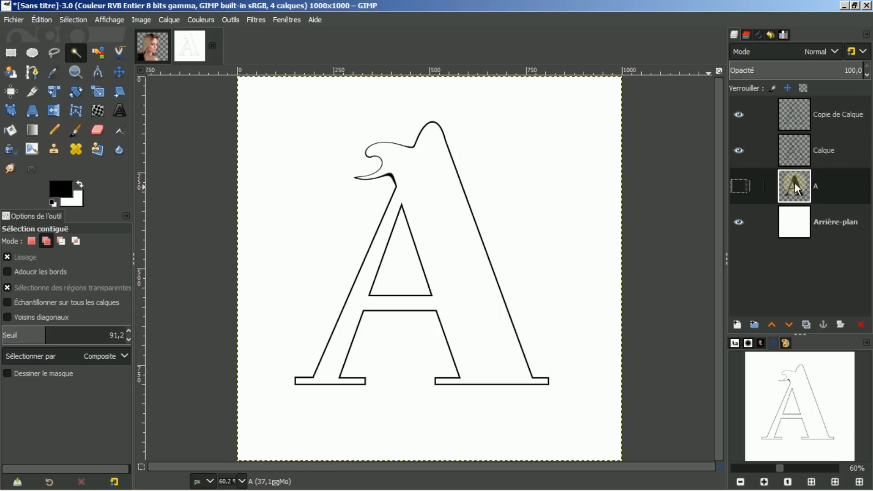
{"action": "left_click", "coordinate": [859, 324]}
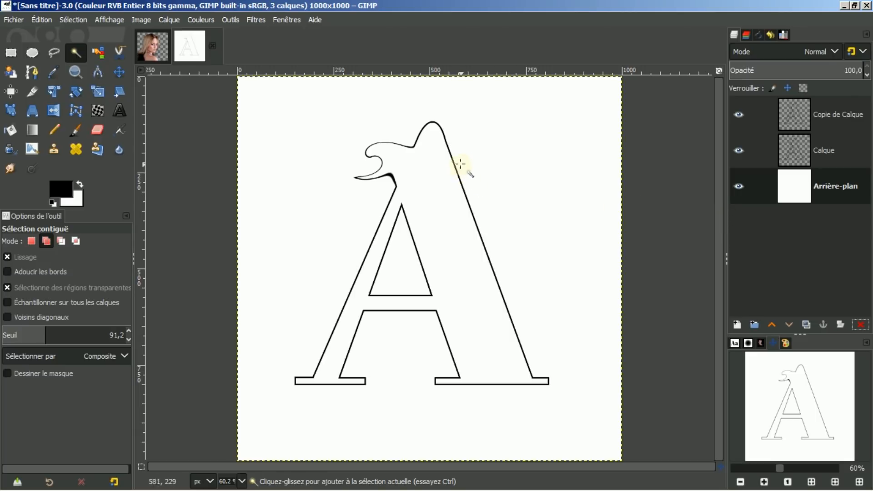
- On the Copie de Calque layer, select the interior of the A outline with the contiguous selection tool in replace mode
{"action": "left_click", "coordinate": [76, 53]}
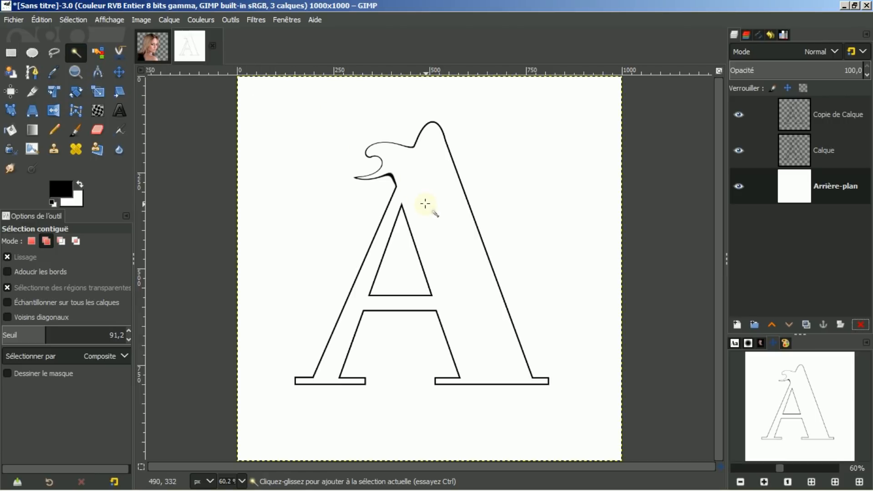
{"action": "left_click", "coordinate": [830, 122]}
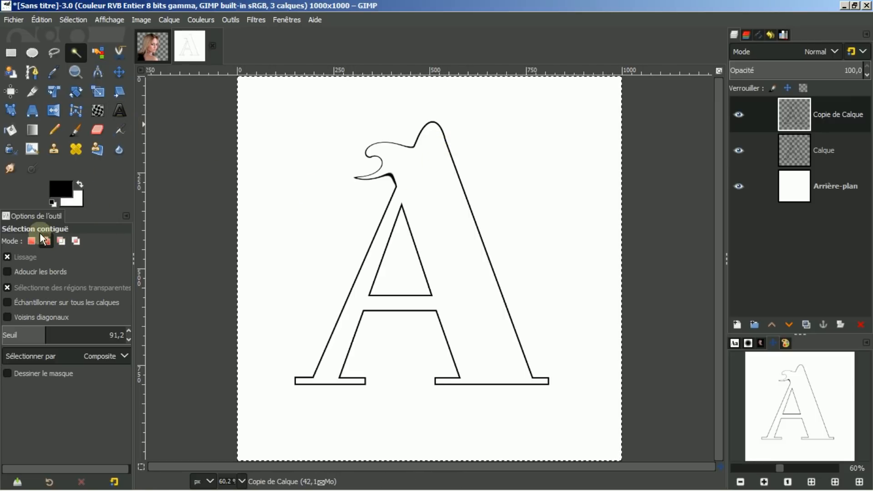
{"action": "left_click", "coordinate": [31, 241]}
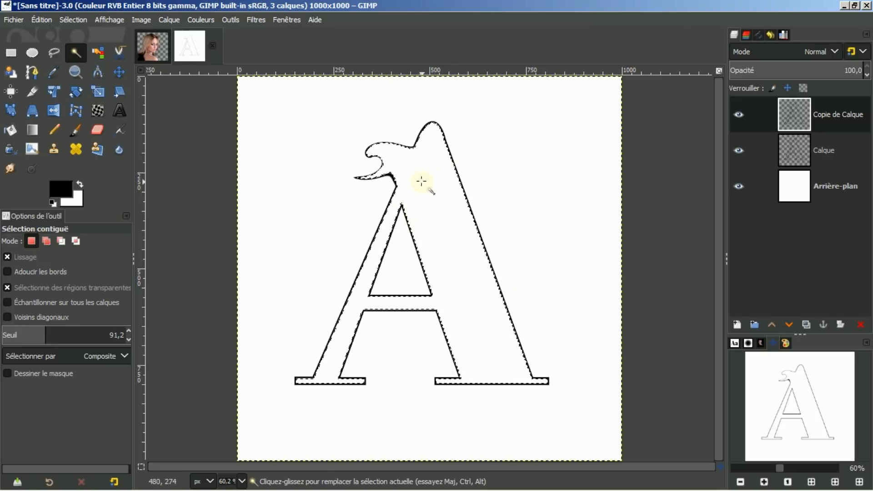
{"action": "left_click", "coordinate": [46, 241]}
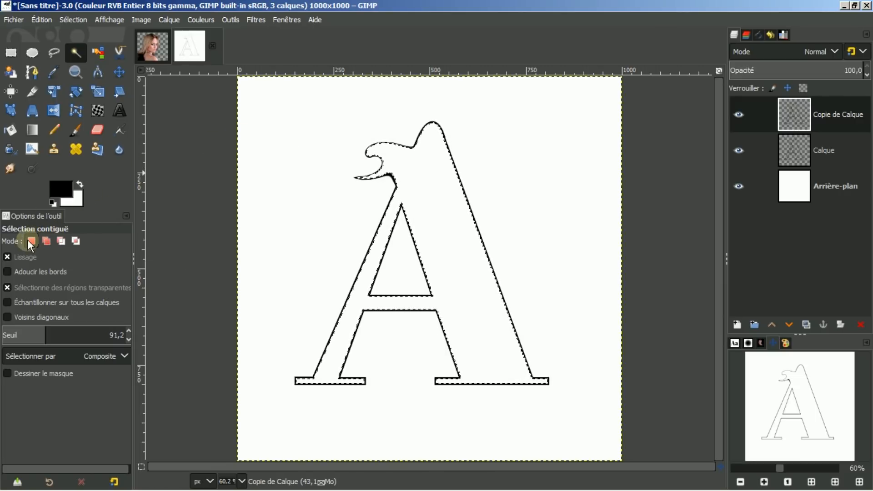
{"action": "left_click", "coordinate": [32, 241]}
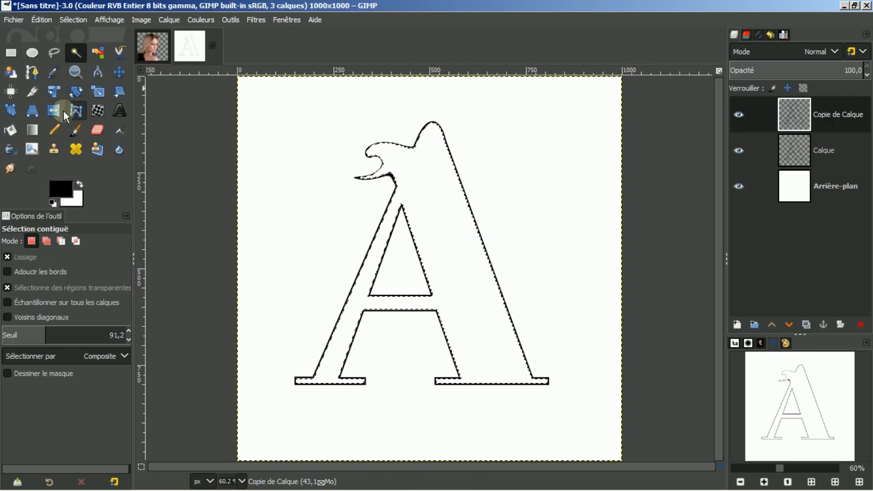
- Fill the selected interior of the A with the black foreground colour, clear the selection and inspect the edges around the beak
{"action": "left_click", "coordinate": [10, 130]}
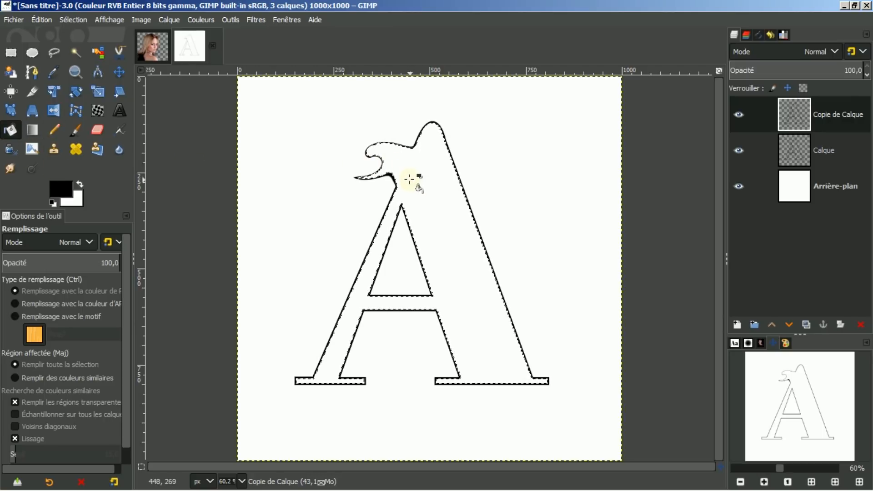
{"action": "left_click", "coordinate": [409, 179]}
{"action": "left_click", "coordinate": [73, 20]}
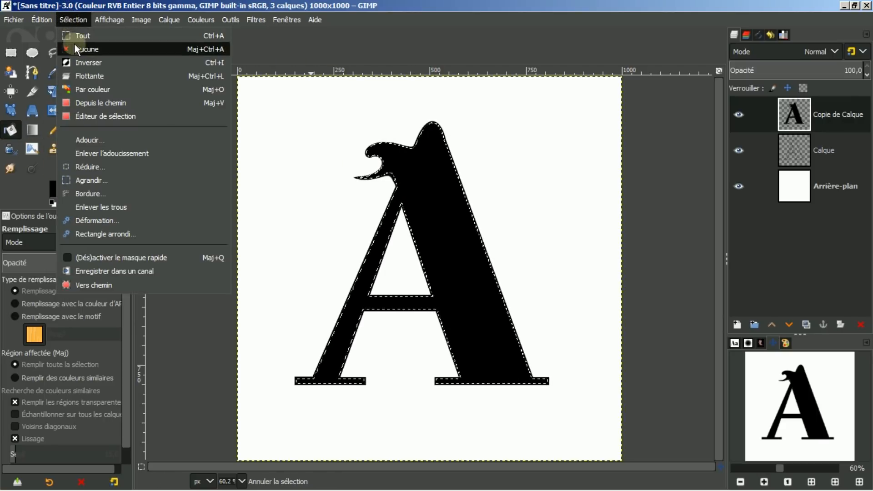
{"action": "left_click", "coordinate": [75, 50]}
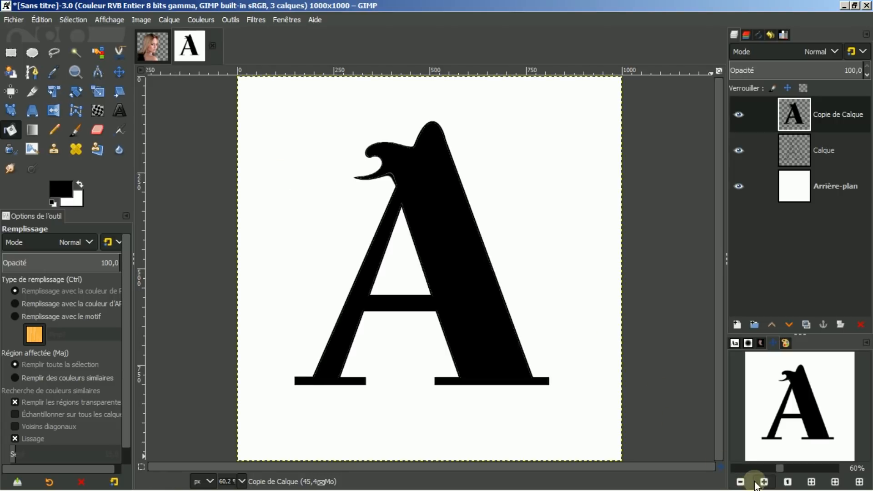
{"action": "left_click", "coordinate": [764, 482]}
{"action": "left_click", "coordinate": [764, 482]}
{"action": "left_click", "coordinate": [764, 482]}
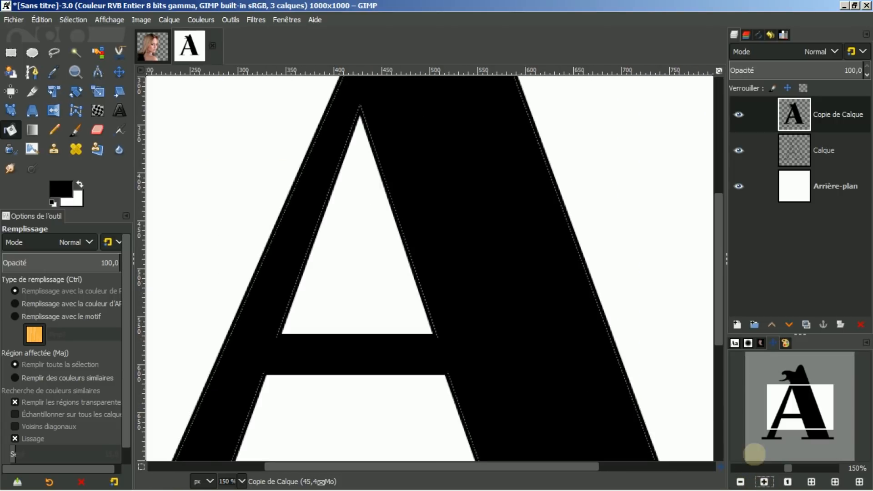
{"action": "left_click_drag", "start_coordinate": [717, 279], "coordinate": [738, 207]}
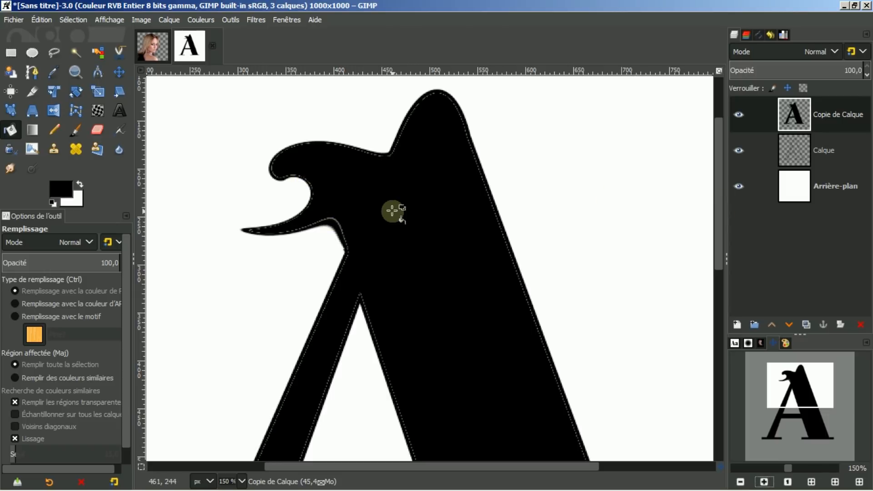
- Undo the black fill of the A's interior and clear the selection, with the whole image fitted in view
{"action": "key", "text": "Delete"}
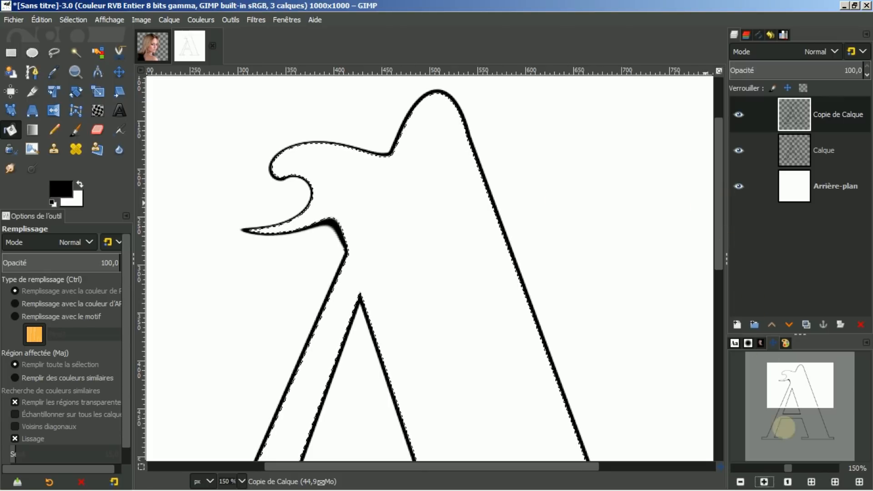
{"action": "left_click", "coordinate": [811, 482]}
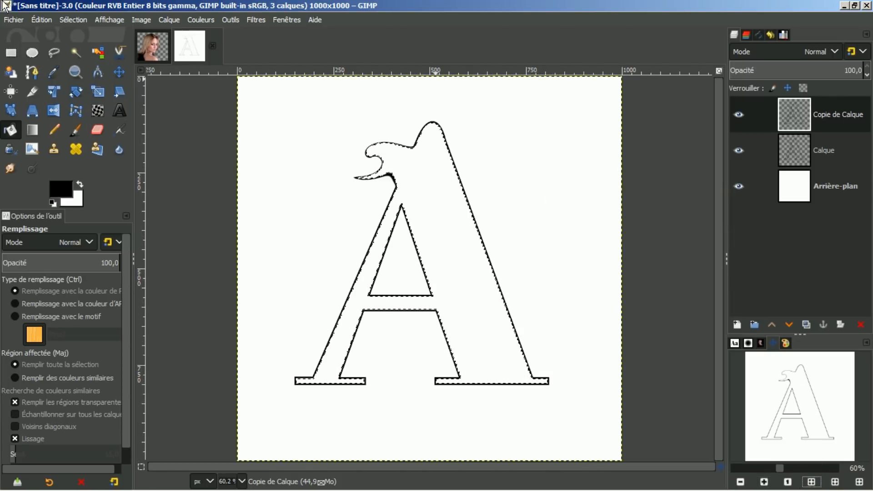
{"action": "left_click", "coordinate": [66, 18]}
{"action": "left_click", "coordinate": [82, 45]}
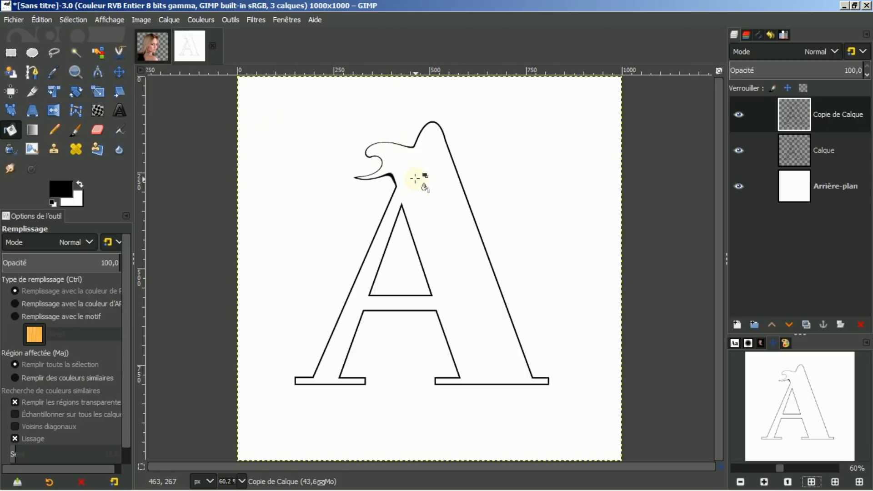
- Select the area outside the A on the Copie de Calque layer with the contiguous selection tool and invert the selection
{"action": "left_click", "coordinate": [75, 54]}
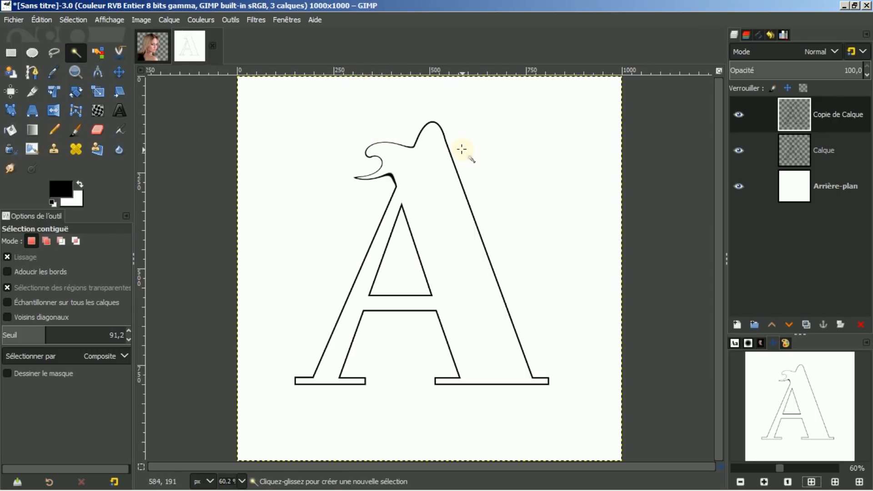
{"action": "left_click", "coordinate": [392, 112]}
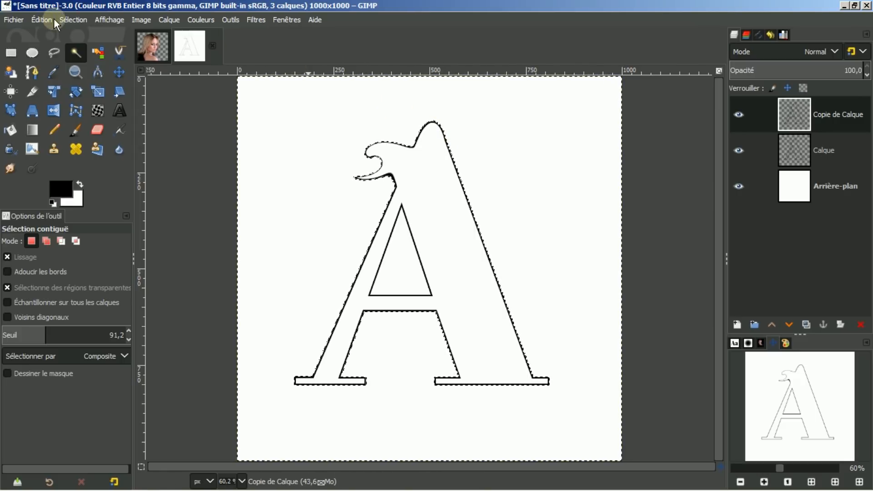
{"action": "left_click", "coordinate": [73, 20]}
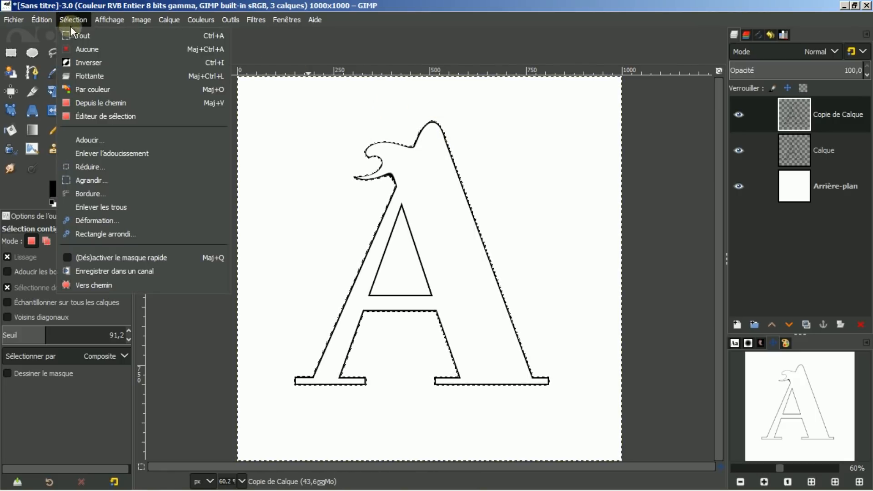
{"action": "left_click", "coordinate": [77, 62]}
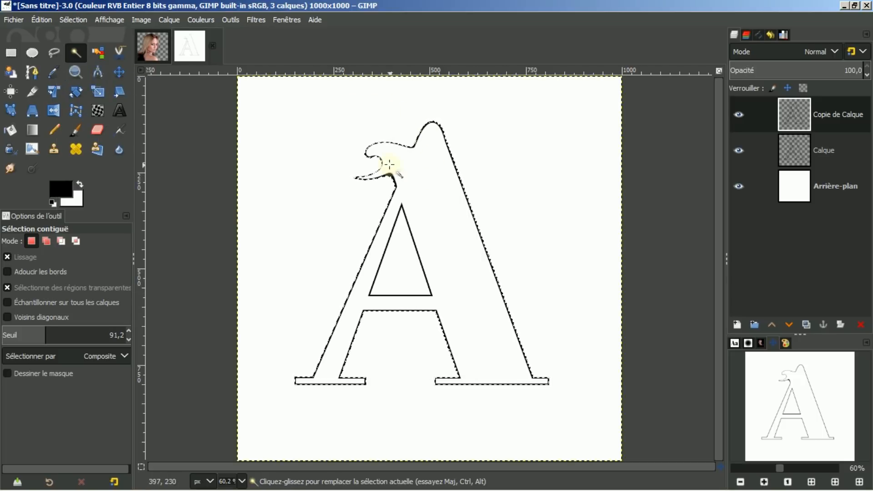
- Fill the inverted A selection with black using the bucket fill and clear the selection
{"action": "left_click", "coordinate": [18, 131]}
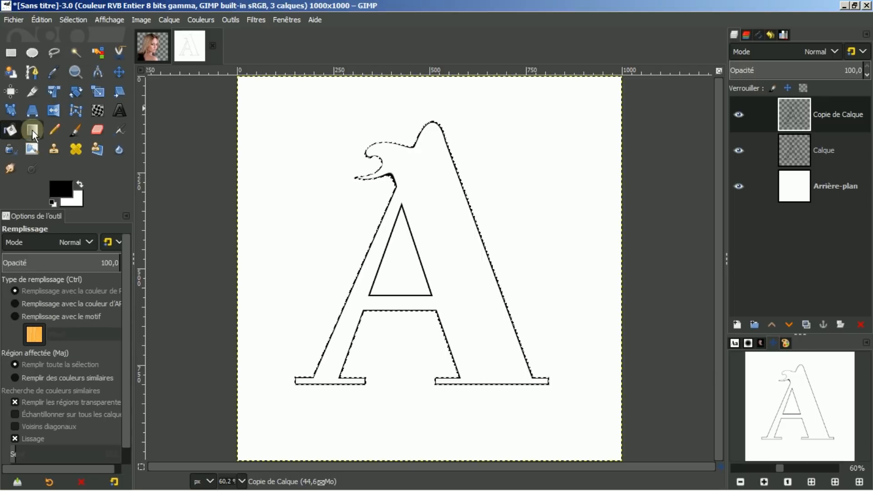
{"action": "left_click", "coordinate": [393, 168]}
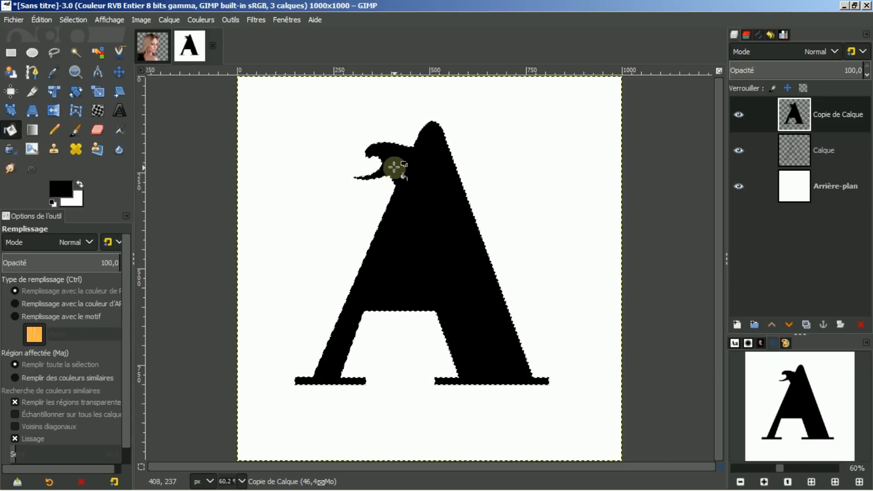
{"action": "left_click", "coordinate": [70, 20]}
{"action": "left_click", "coordinate": [84, 48]}
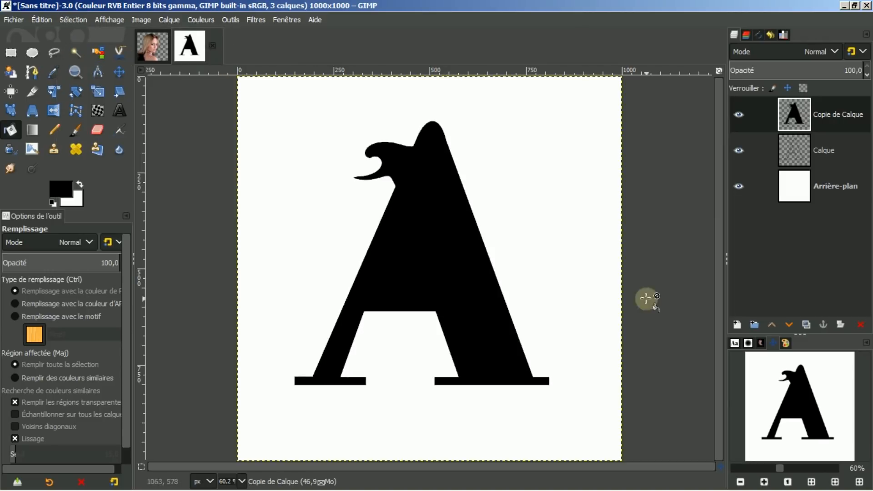
- Examine the black A's edges around the beak at 150 %, briefly restoring and clearing the selection, and return to the full image view
{"action": "left_click", "coordinate": [764, 481]}
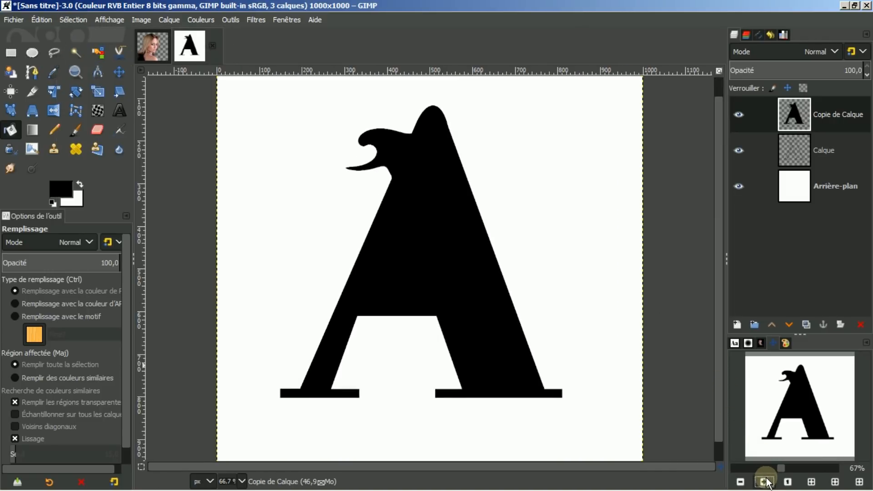
{"action": "left_click", "coordinate": [764, 481]}
{"action": "left_click", "coordinate": [763, 481]}
{"action": "left_click_drag", "start_coordinate": [720, 291], "coordinate": [721, 238]}
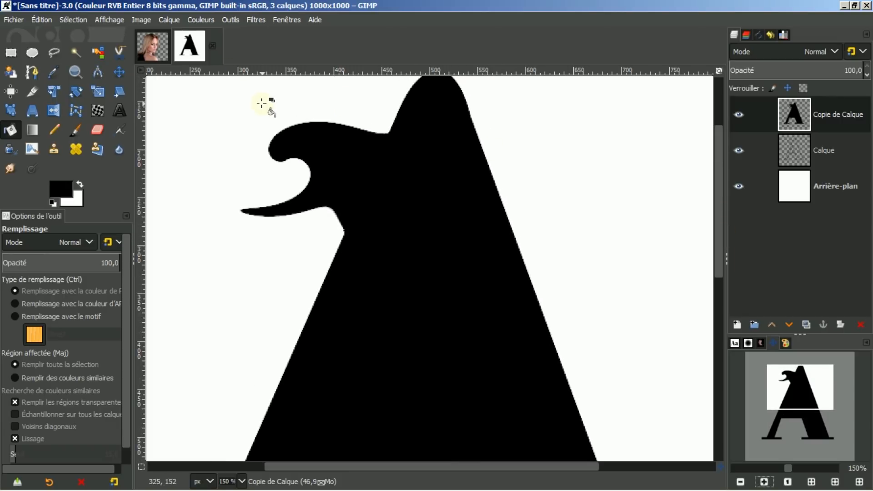
{"action": "key", "text": "ctrl+z"}
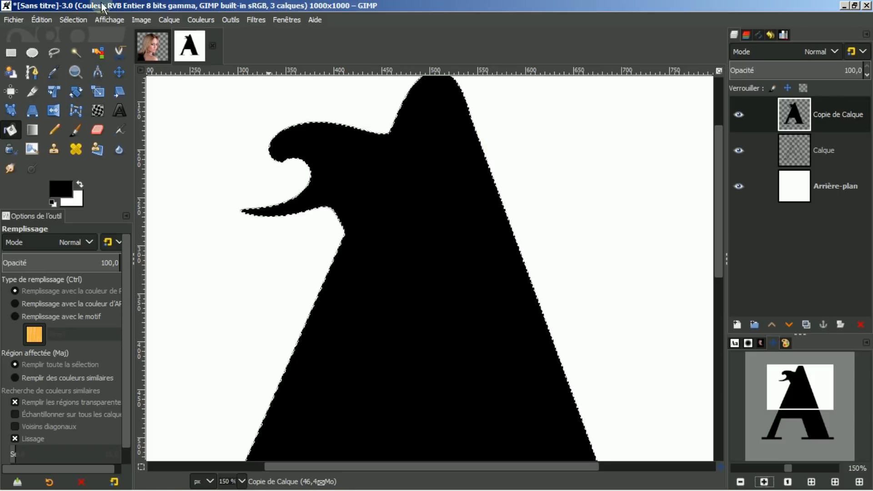
{"action": "left_click", "coordinate": [74, 20]}
{"action": "left_click", "coordinate": [83, 49]}
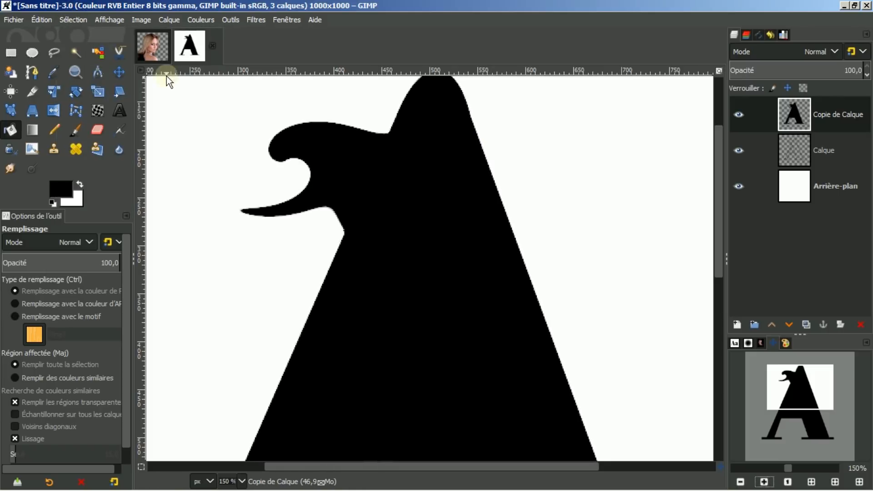
{"action": "left_click", "coordinate": [810, 481]}
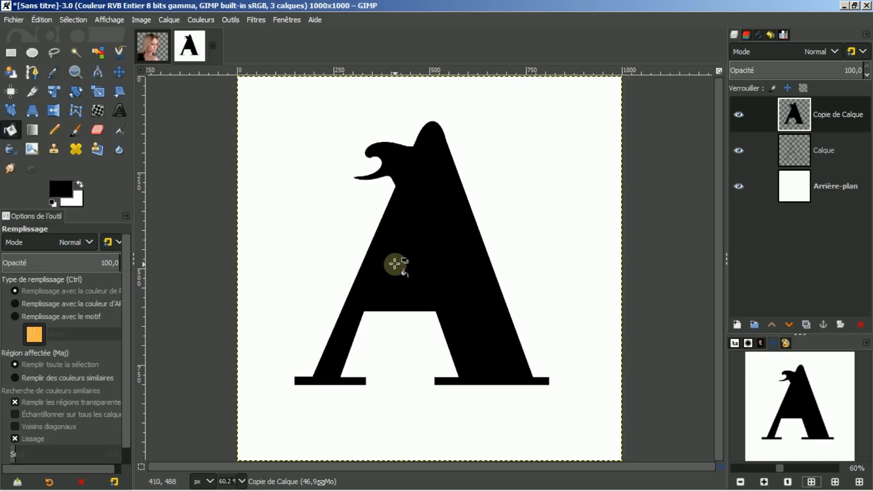
- Hide the Copie de Calque layer and select the A's inner triangle on the Calque layer with the contiguous selection tool
{"action": "left_click", "coordinate": [738, 116]}
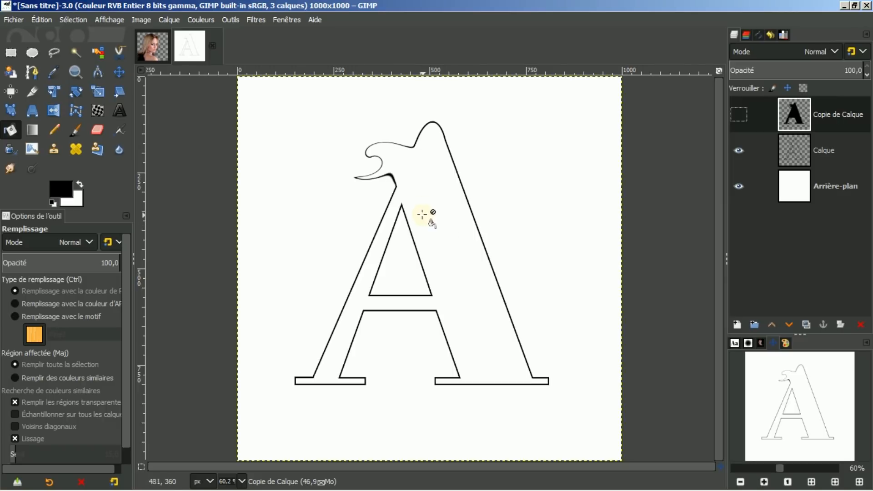
{"action": "left_click", "coordinate": [798, 152]}
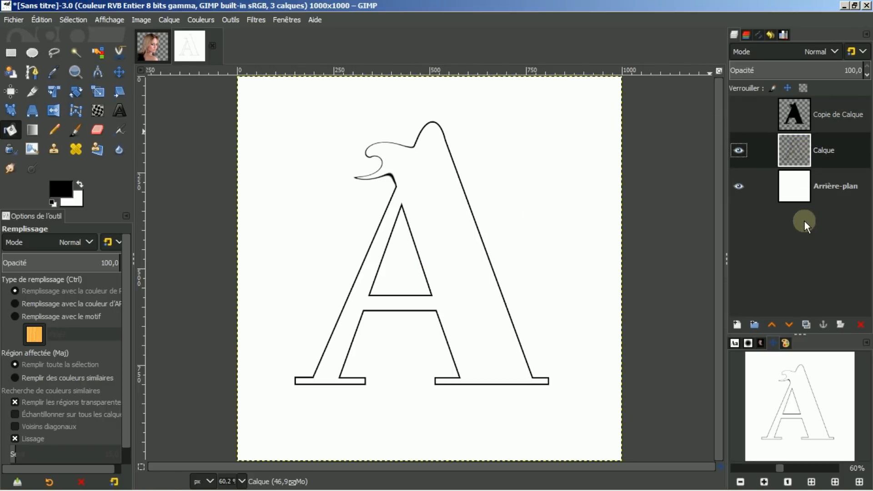
{"action": "left_click", "coordinate": [76, 52]}
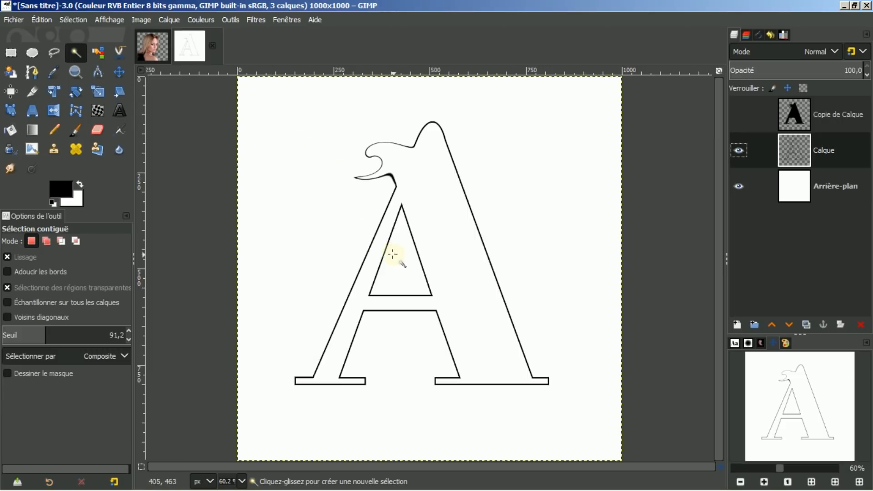
{"action": "left_click", "coordinate": [400, 257]}
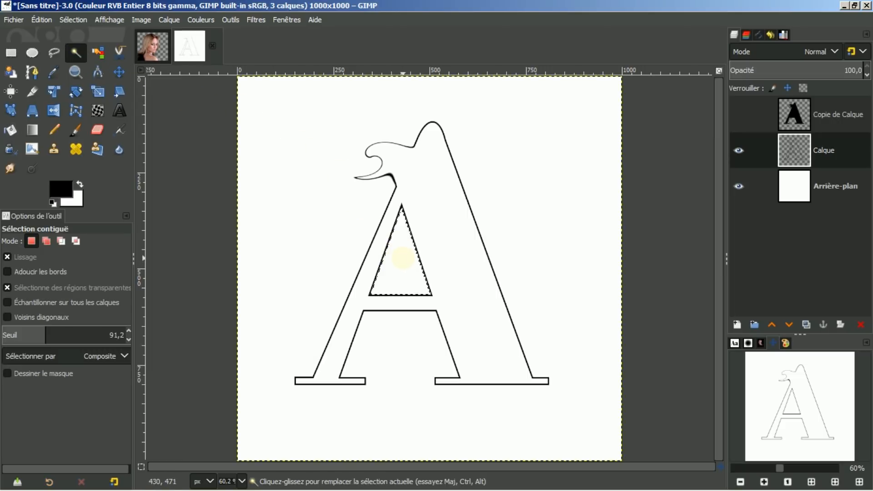
- Show the Copie de Calque layer, delete the selected inner triangle from its black fill and clear the selection
{"action": "left_click", "coordinate": [738, 114]}
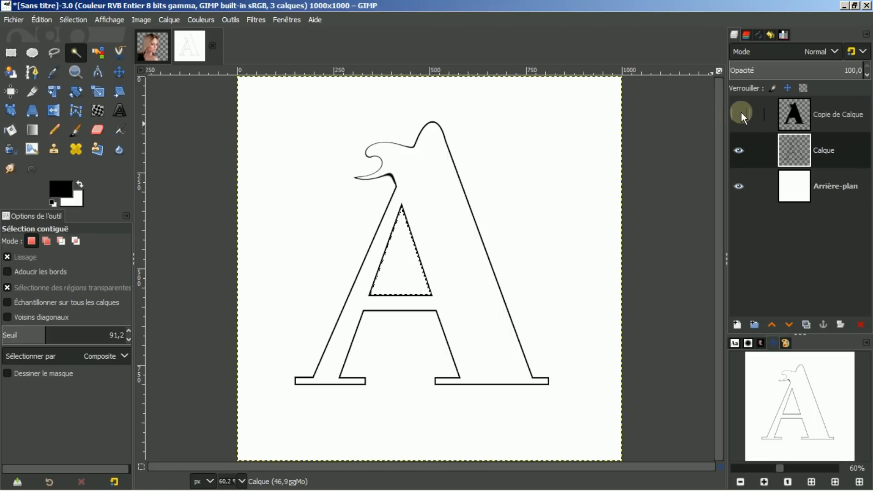
{"action": "left_click", "coordinate": [805, 125]}
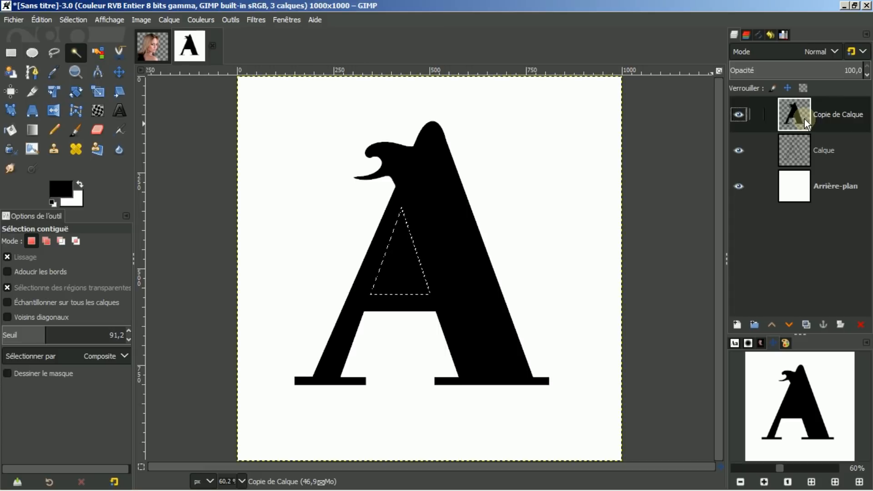
{"action": "key", "text": "Delete"}
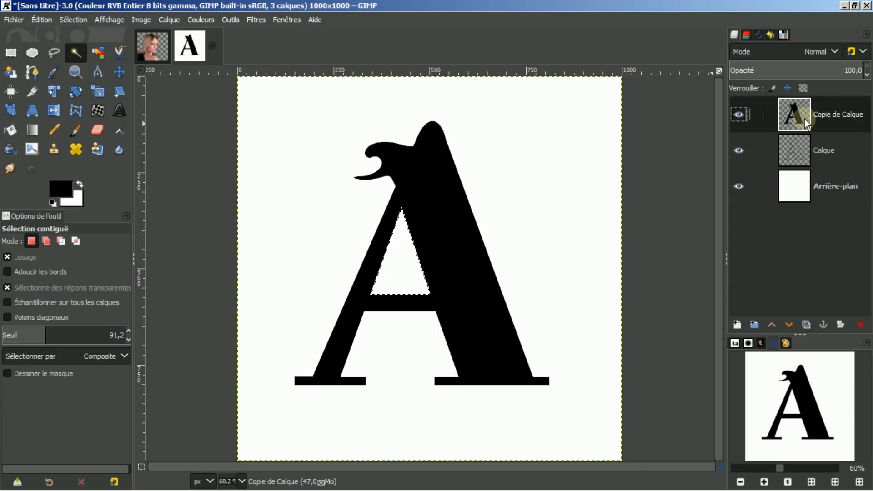
{"action": "left_click", "coordinate": [62, 20]}
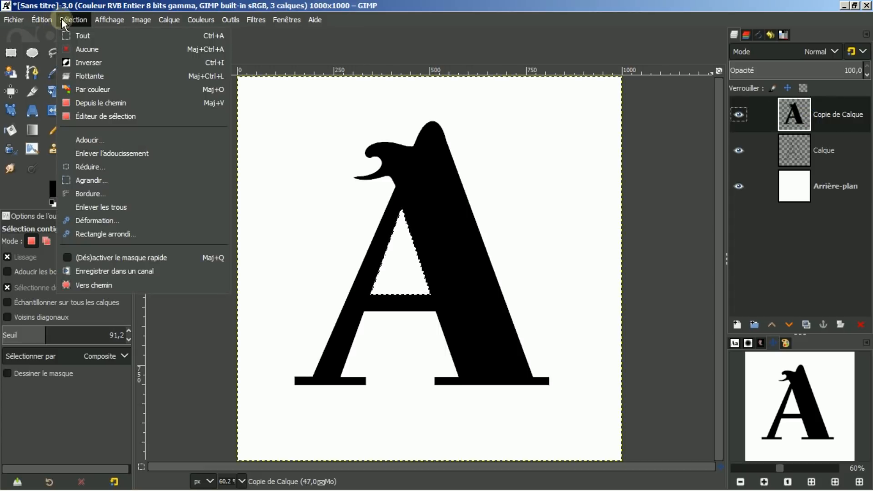
{"action": "left_click", "coordinate": [77, 50]}
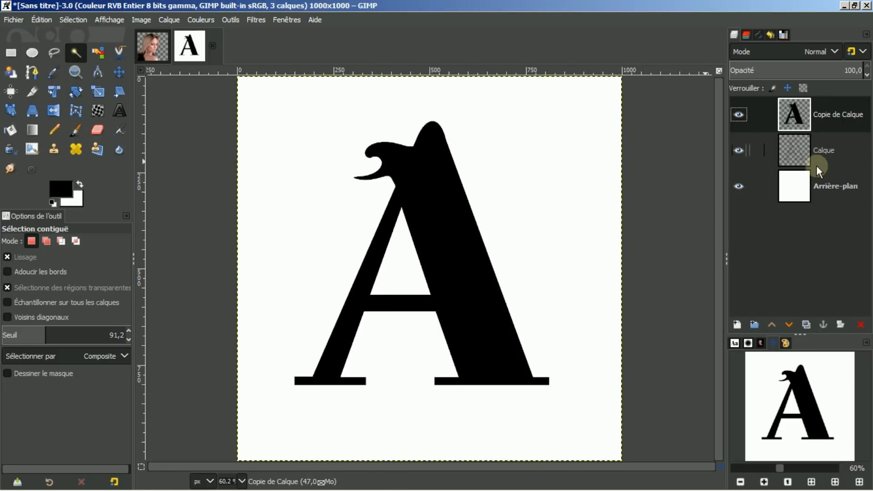
- Delete the Calque outline layer and hide the Copie de Calque layer, leaving the Arrière-plan layer active
{"action": "left_click", "coordinate": [777, 152]}
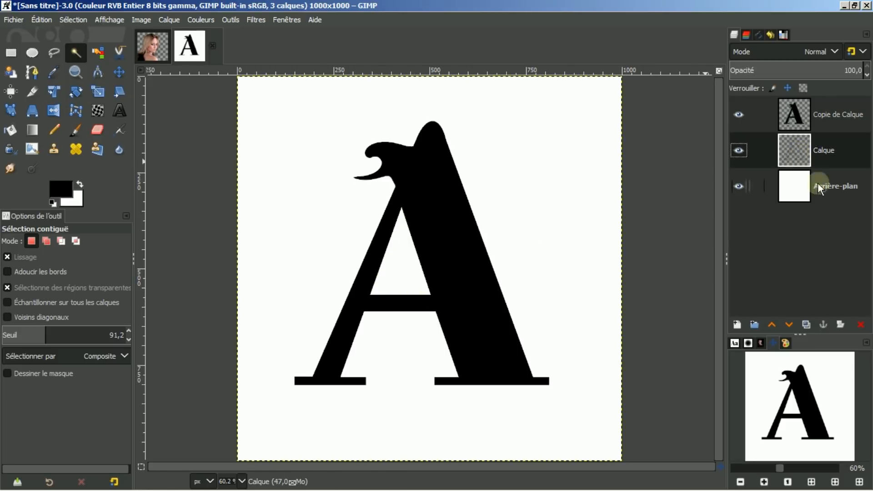
{"action": "left_click", "coordinate": [860, 325]}
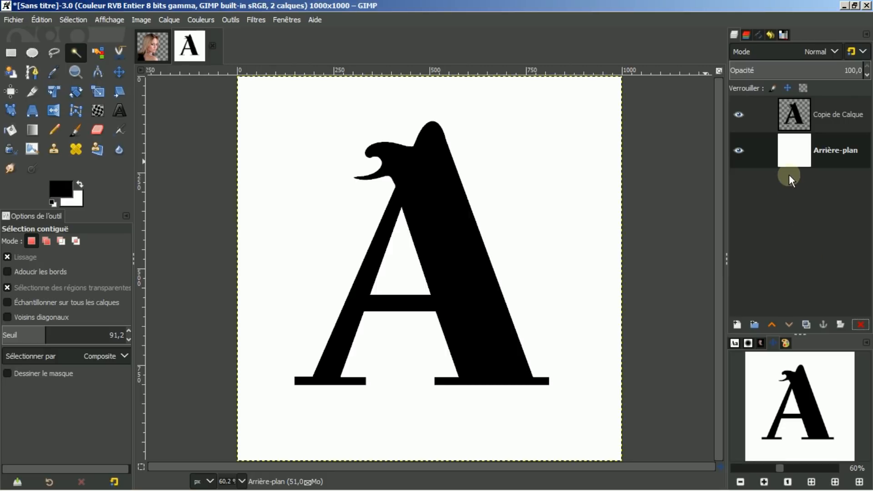
{"action": "left_click", "coordinate": [738, 114]}
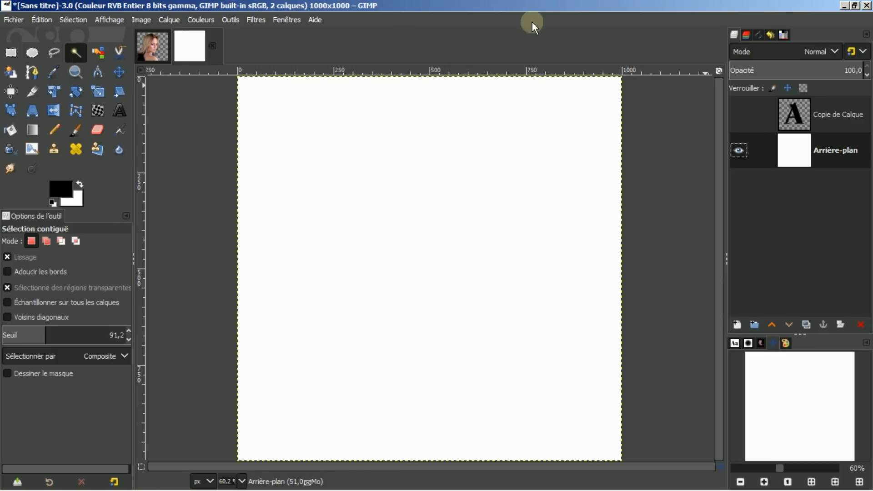
- Choose the Gradient tool and set the foreground colour to the light grey a2a2a2
{"action": "left_click", "coordinate": [34, 132]}
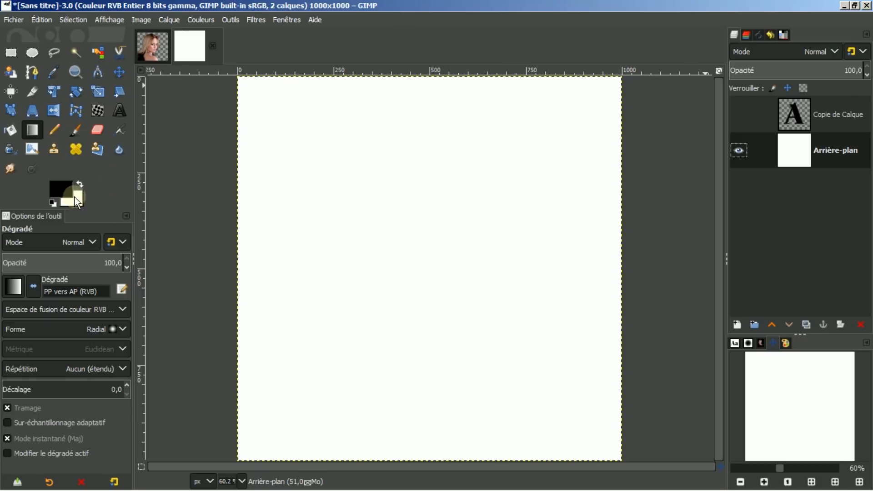
{"action": "left_click", "coordinate": [80, 185]}
{"action": "left_click", "coordinate": [58, 191]}
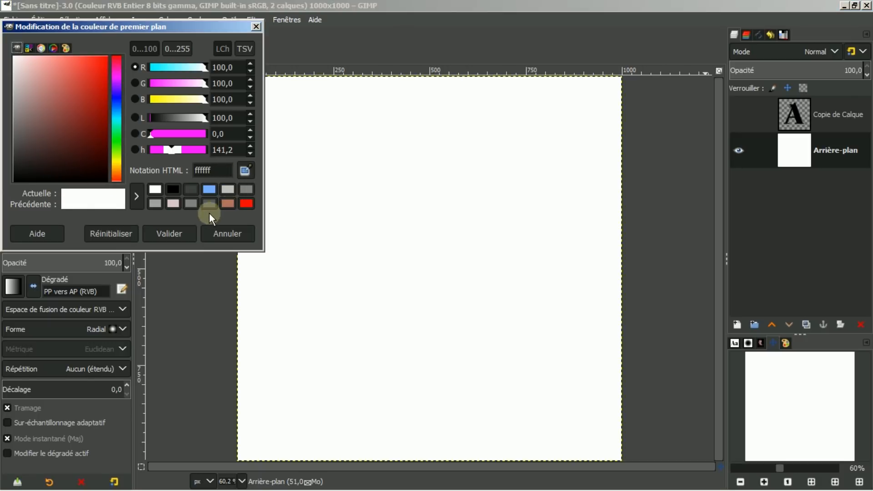
{"action": "left_click", "coordinate": [190, 204]}
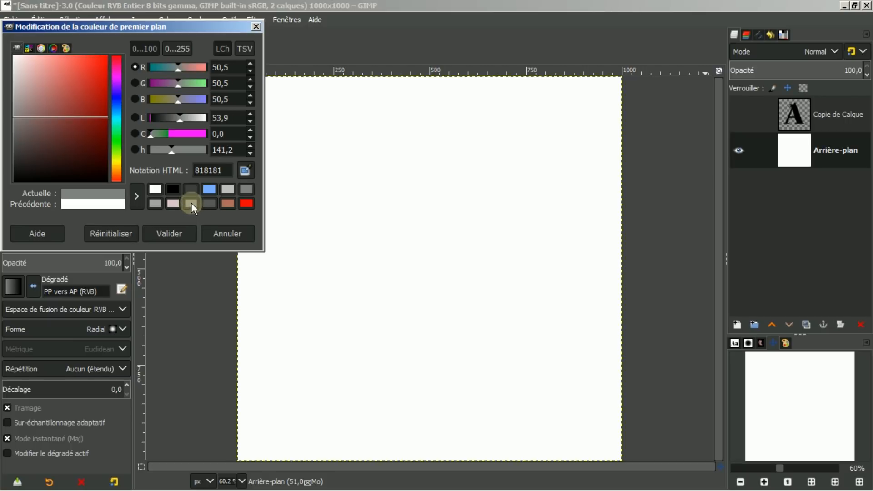
{"action": "left_click", "coordinate": [246, 189]}
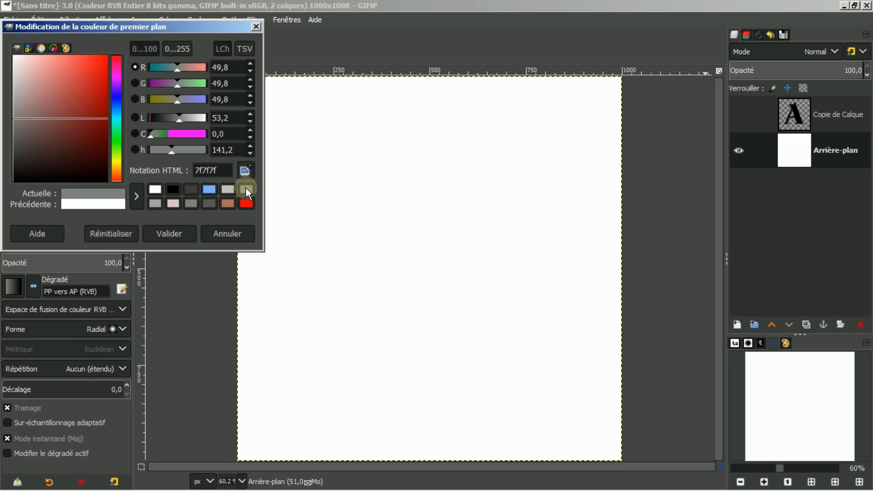
{"action": "left_click", "coordinate": [155, 202]}
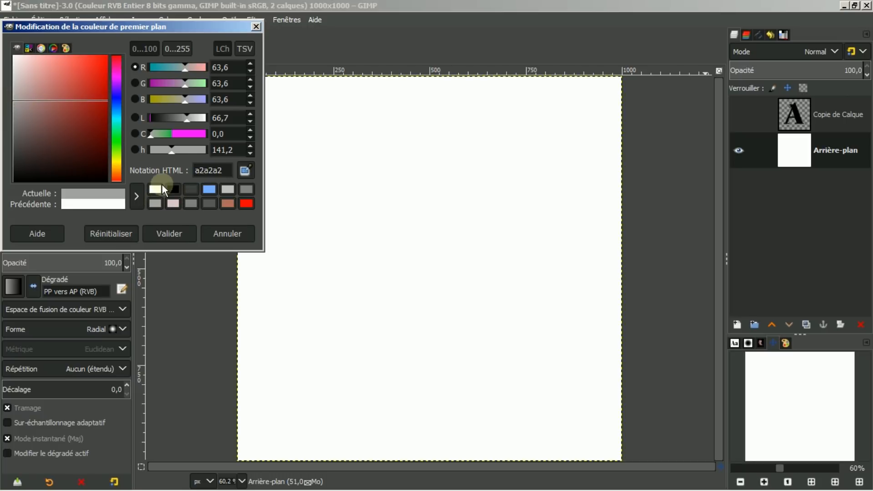
{"action": "left_click", "coordinate": [164, 233]}
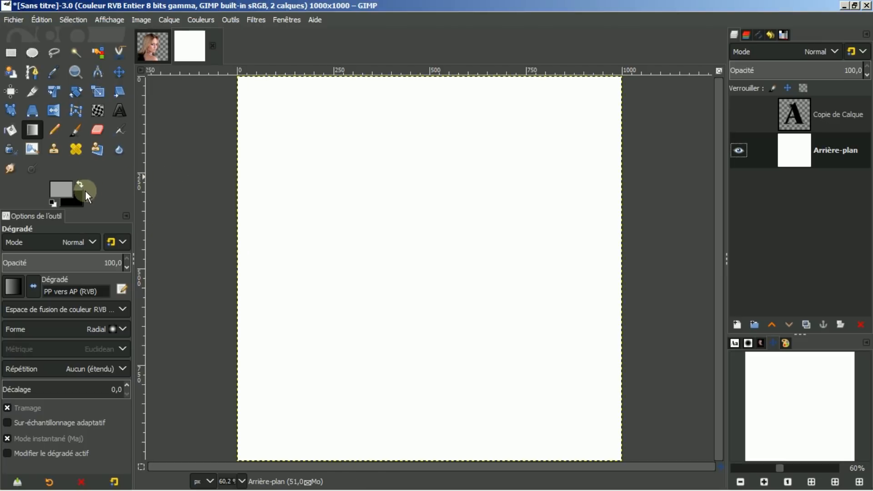
- Set the background colour to dark grey 585858 and draw a radial gradient on Arrière-plan from the image centre to its lower-right corner
{"action": "left_click", "coordinate": [77, 198]}
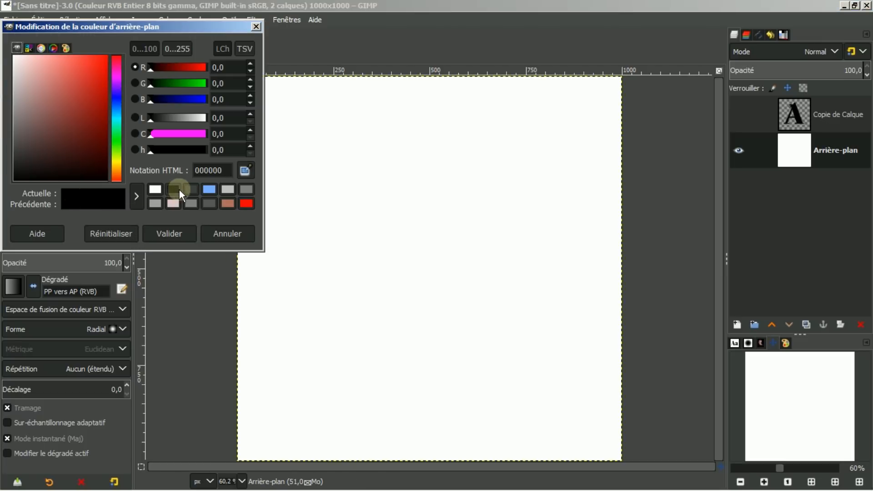
{"action": "left_click", "coordinate": [185, 190]}
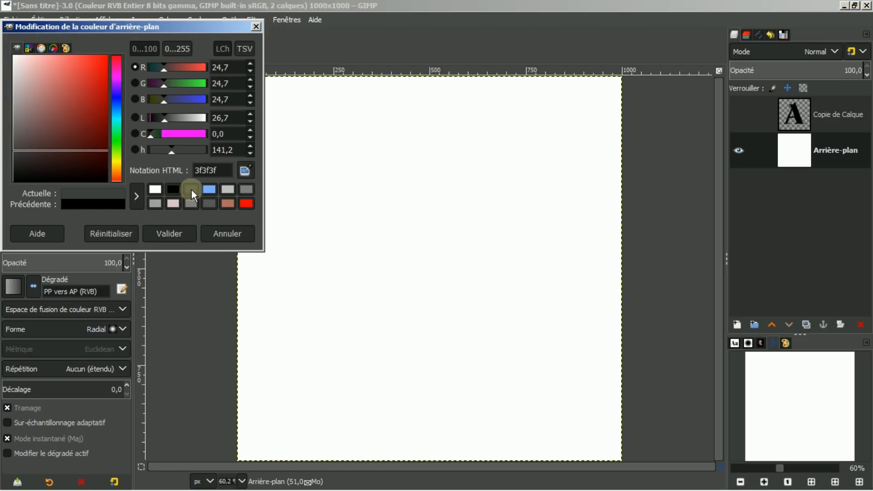
{"action": "left_click", "coordinate": [209, 203]}
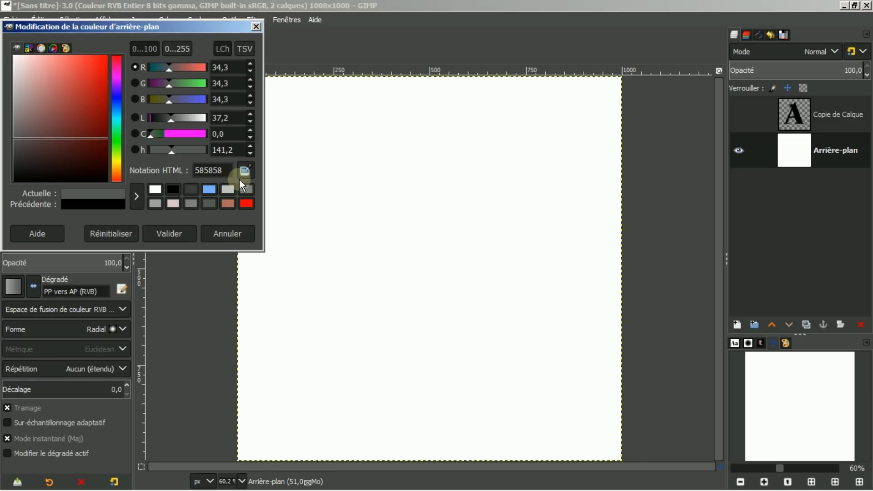
{"action": "left_click", "coordinate": [169, 234]}
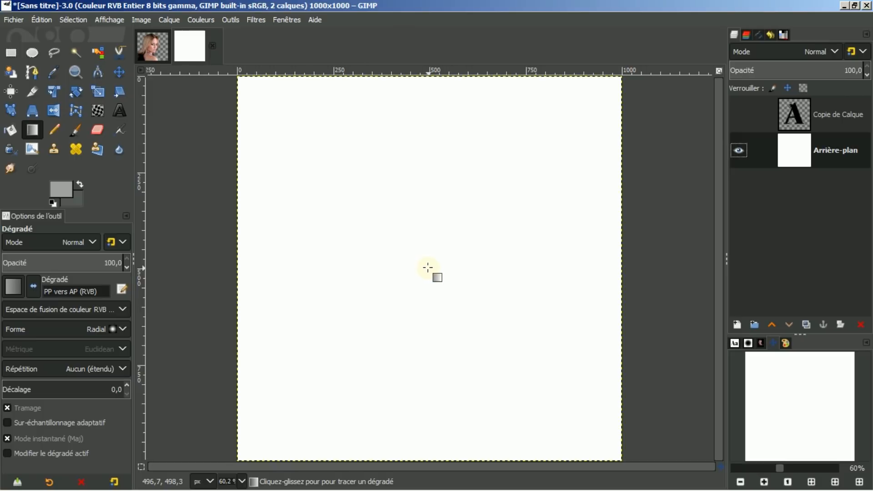
{"action": "left_click_drag", "start_coordinate": [429, 267], "coordinate": [619, 459]}
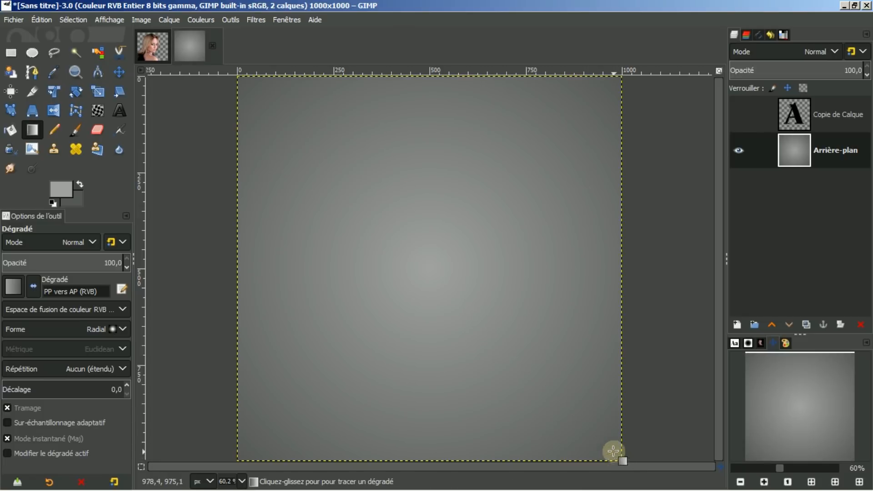
- Show the Copie de Calque layer with the black A and duplicate it
{"action": "left_click", "coordinate": [743, 113]}
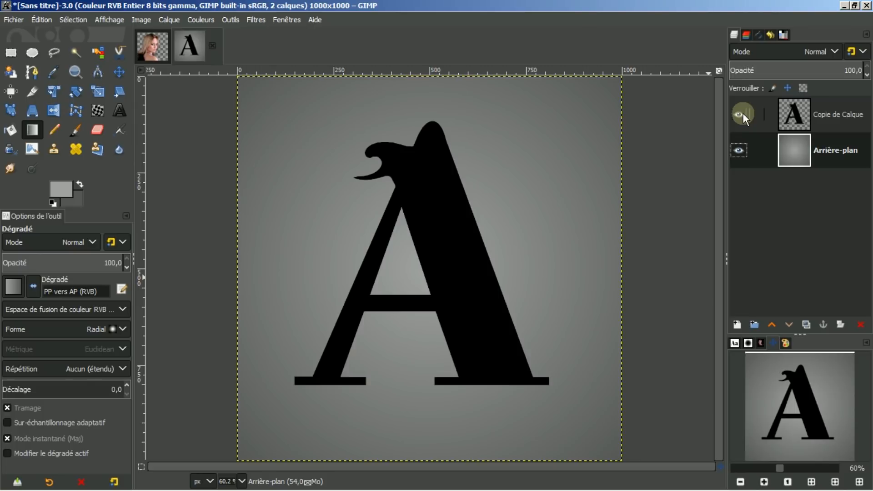
{"action": "left_click", "coordinate": [832, 114]}
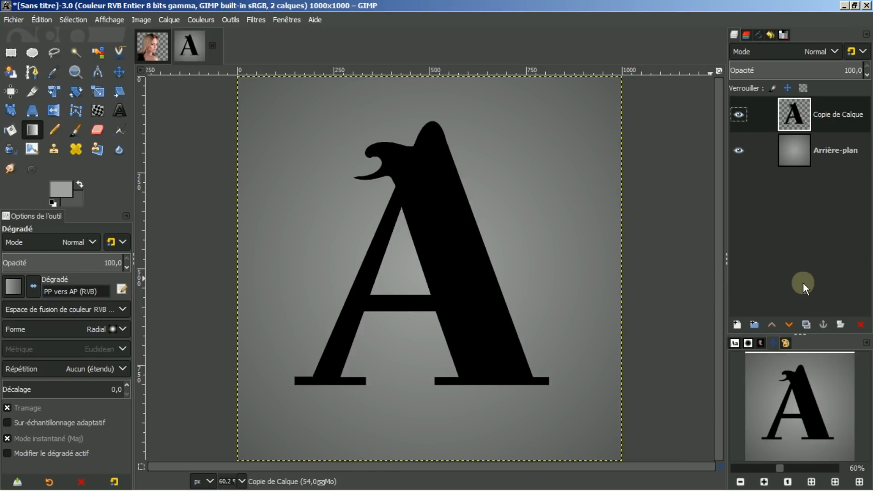
{"action": "left_click", "coordinate": [803, 324]}
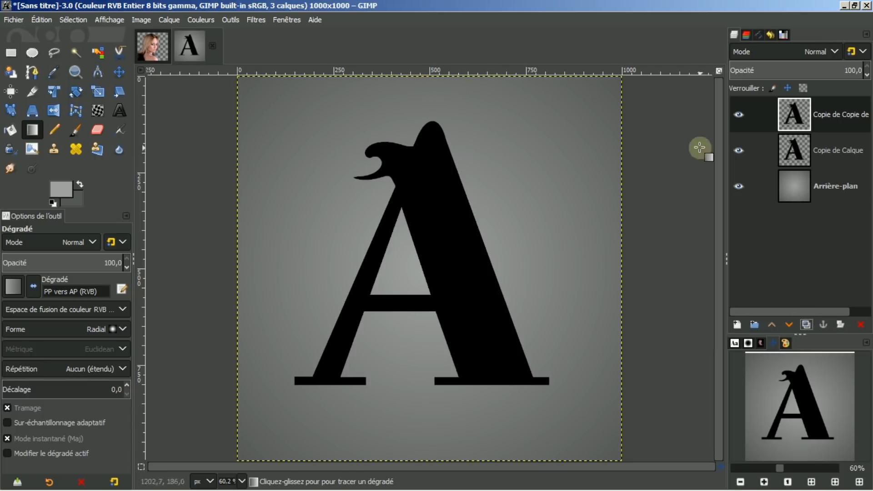
- Select the A from the duplicate layer's alpha and convert the selection into an 8 px border with the Lisse style
{"action": "right_click", "coordinate": [825, 113]}
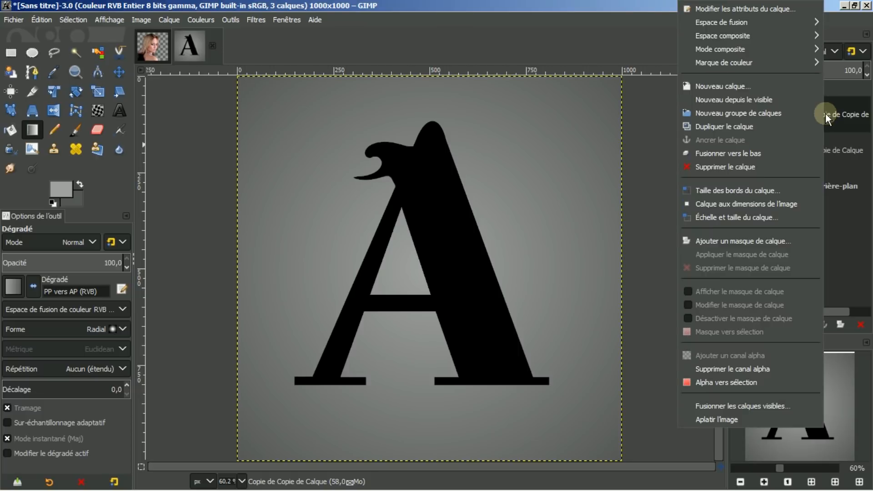
{"action": "left_click", "coordinate": [712, 381]}
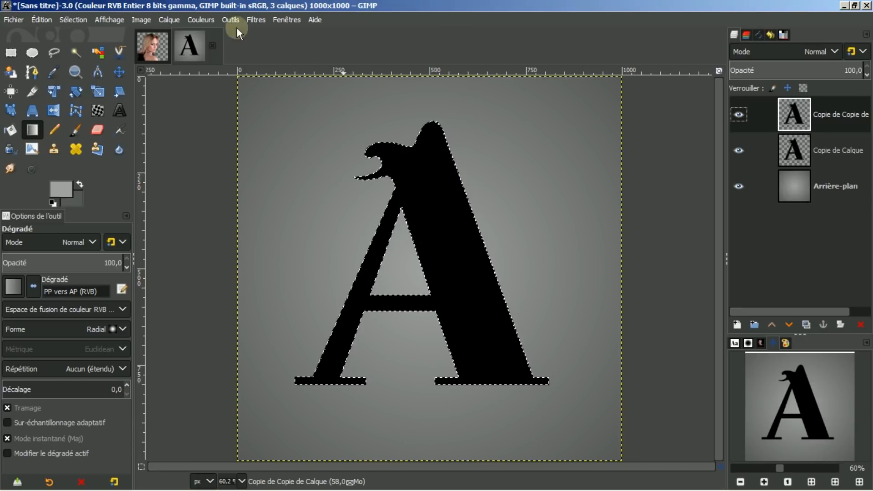
{"action": "left_click", "coordinate": [74, 20]}
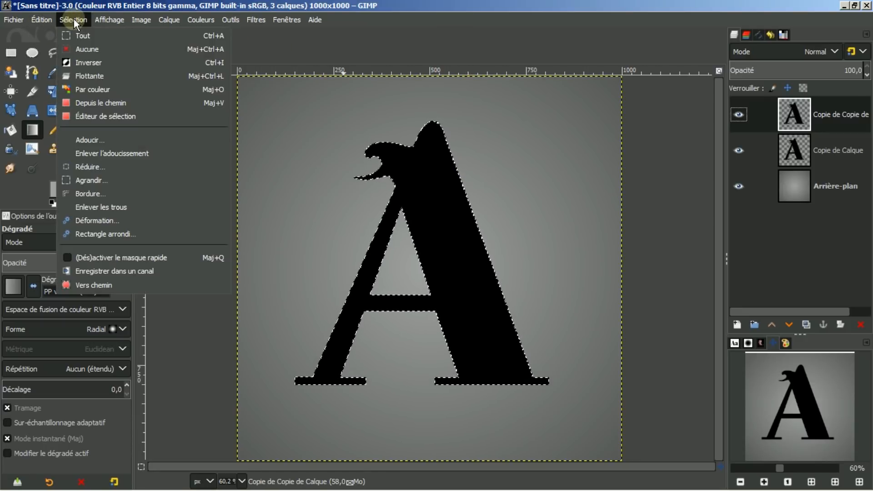
{"action": "left_click", "coordinate": [90, 193]}
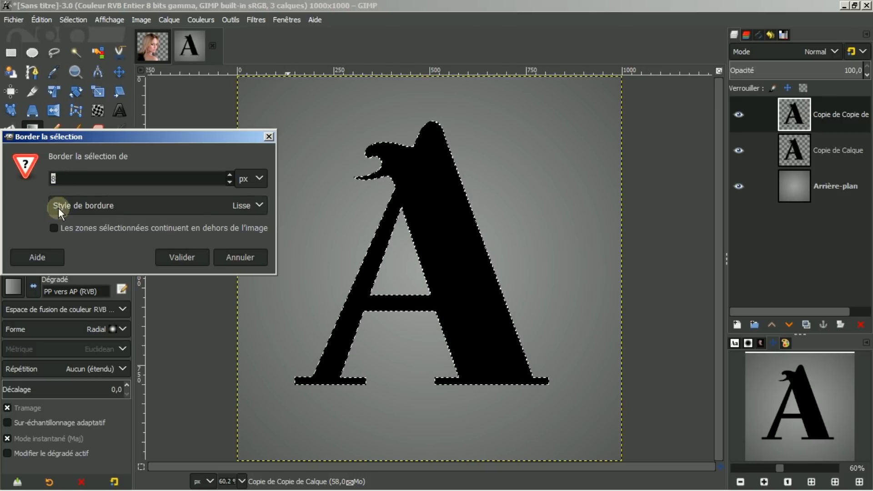
{"action": "left_click", "coordinate": [184, 258]}
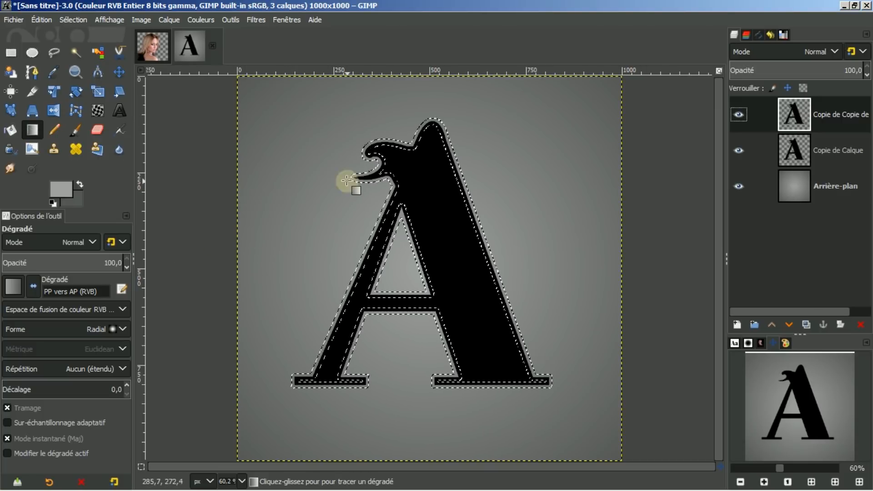
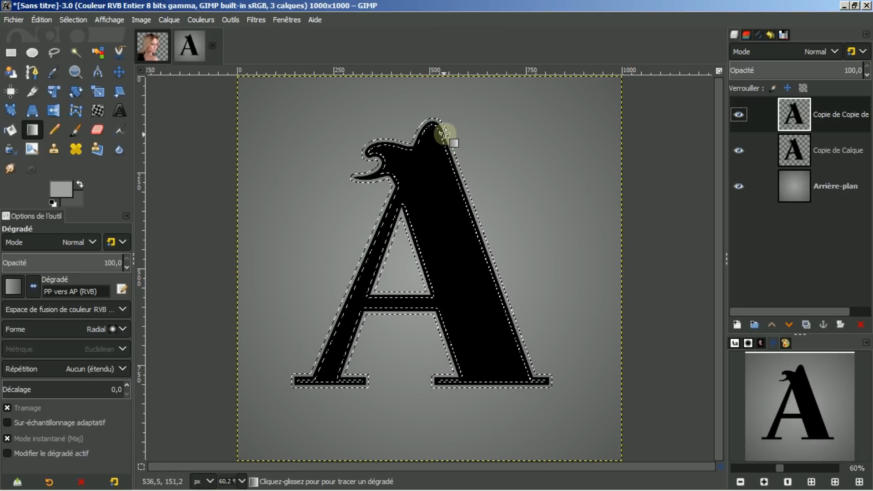
- Fill the border selection on the duplicate layer with white and clear the selection
{"action": "left_click", "coordinate": [81, 183]}
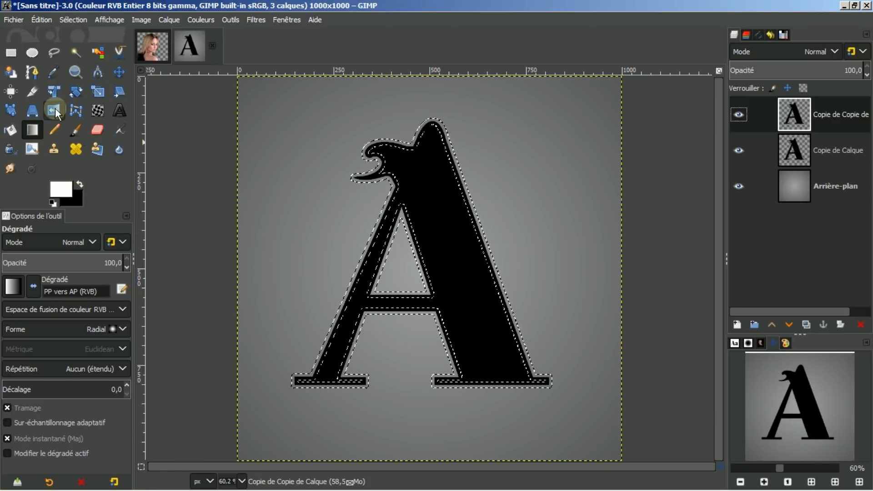
{"action": "left_click", "coordinate": [9, 129]}
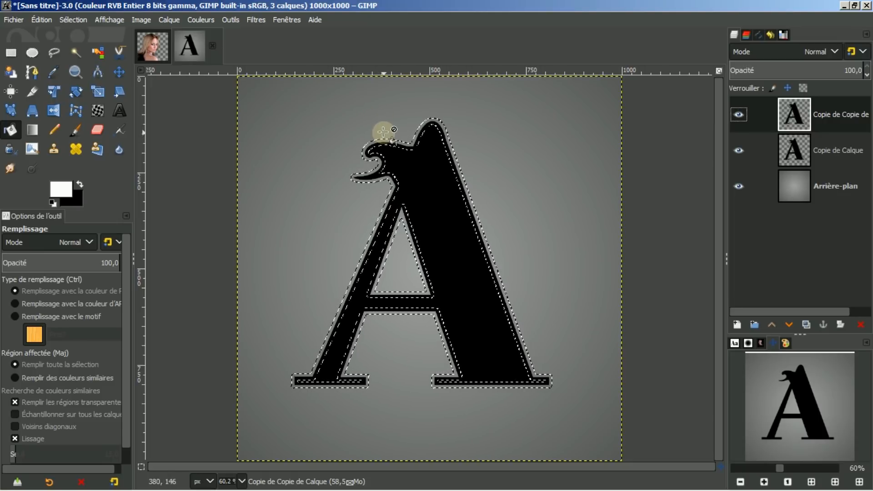
{"action": "left_click", "coordinate": [384, 143]}
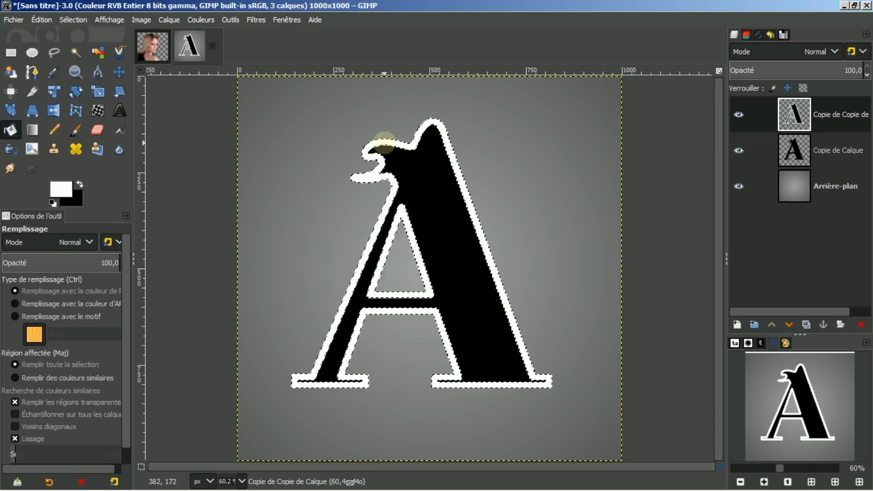
{"action": "left_click", "coordinate": [76, 19]}
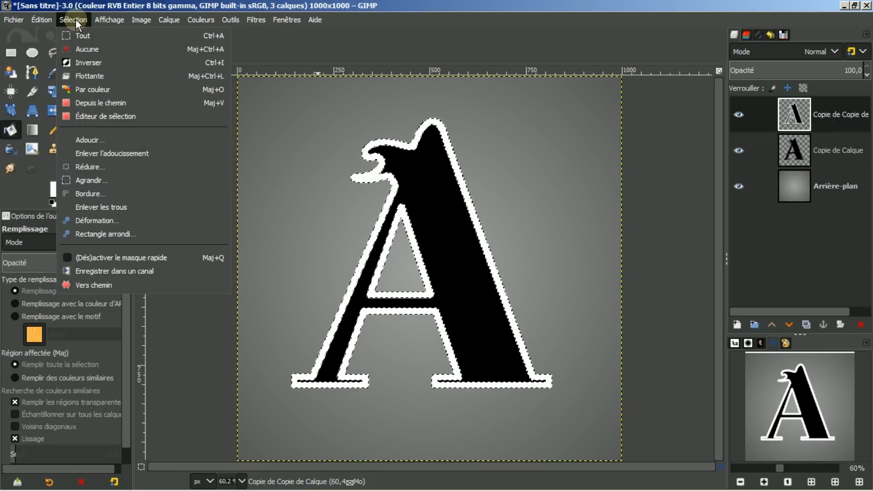
{"action": "left_click", "coordinate": [82, 49]}
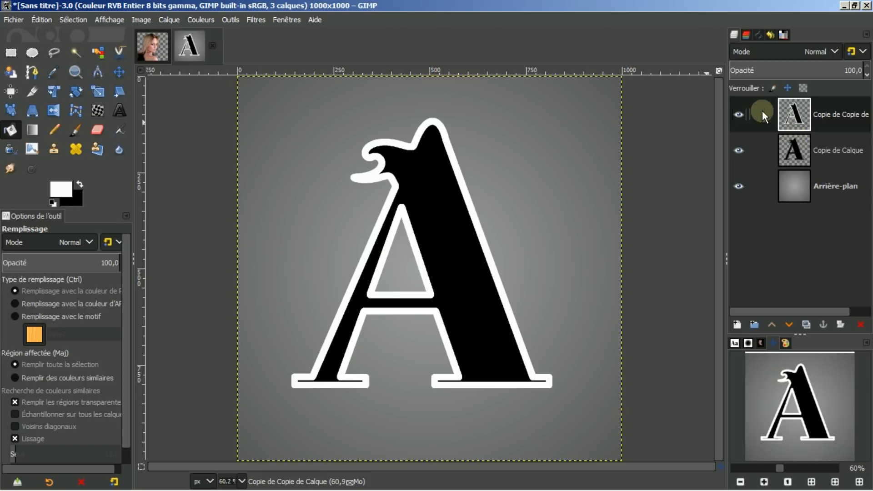
- Hide the duplicate layer and select the black A from the alpha of the Copie de Calque layer
{"action": "left_click", "coordinate": [738, 112]}
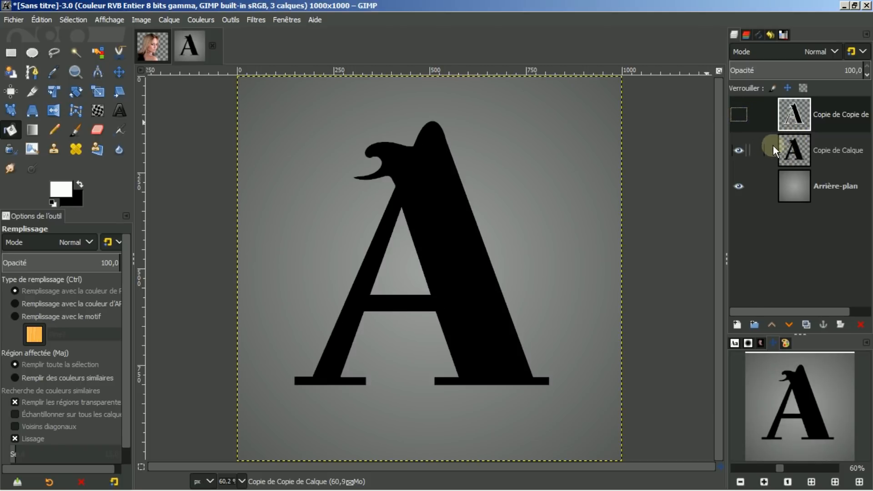
{"action": "left_click", "coordinate": [792, 147]}
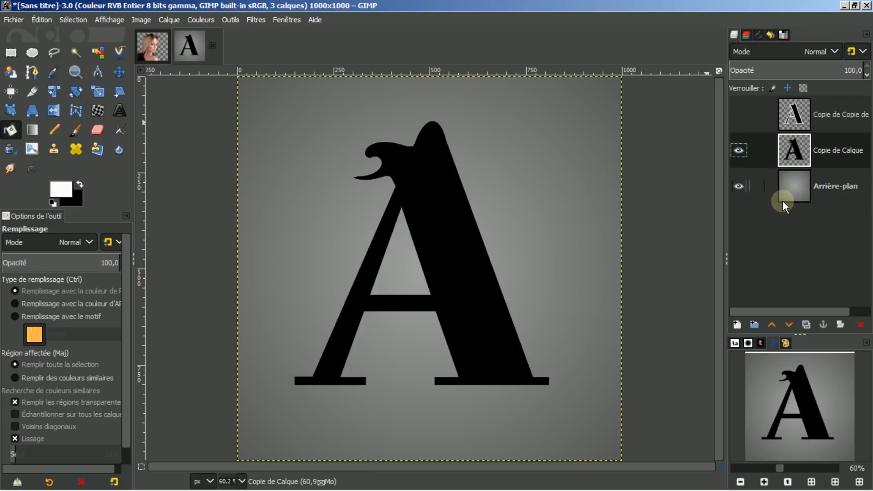
{"action": "right_click", "coordinate": [794, 151]}
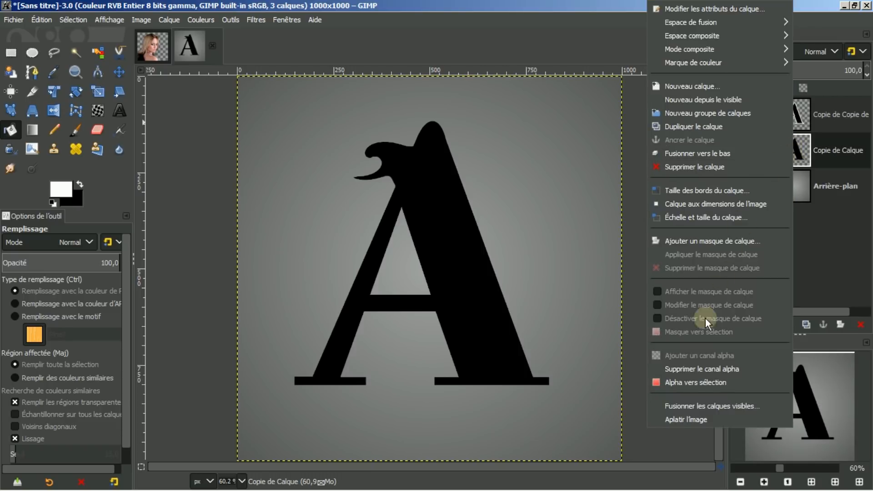
{"action": "left_click", "coordinate": [689, 382]}
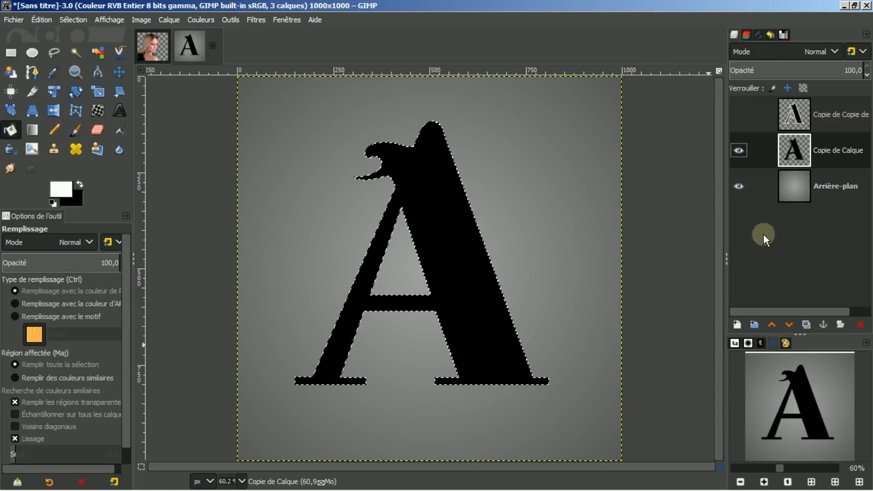
- Show the duplicate layer, delete the selected A shape from it to leave only the outer white outline, and clear the selection
{"action": "left_click", "coordinate": [740, 114]}
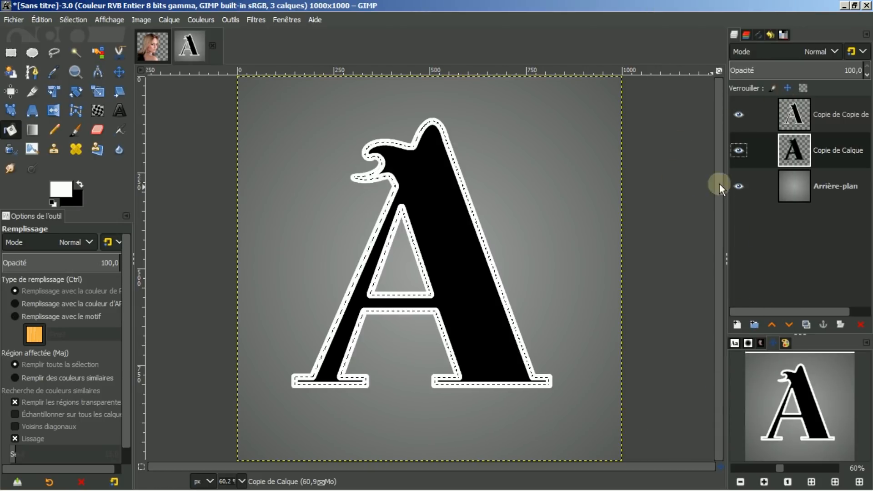
{"action": "left_click", "coordinate": [790, 115]}
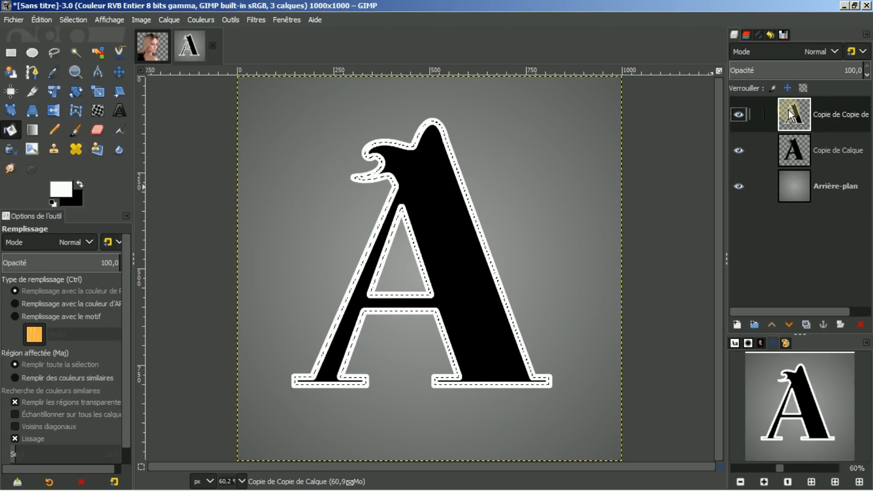
{"action": "key", "text": "Delete"}
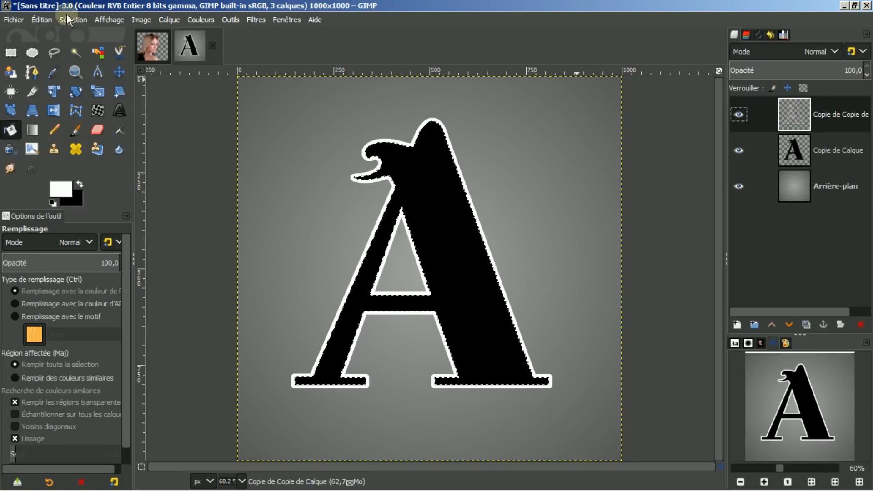
{"action": "left_click", "coordinate": [64, 18]}
{"action": "left_click", "coordinate": [78, 50]}
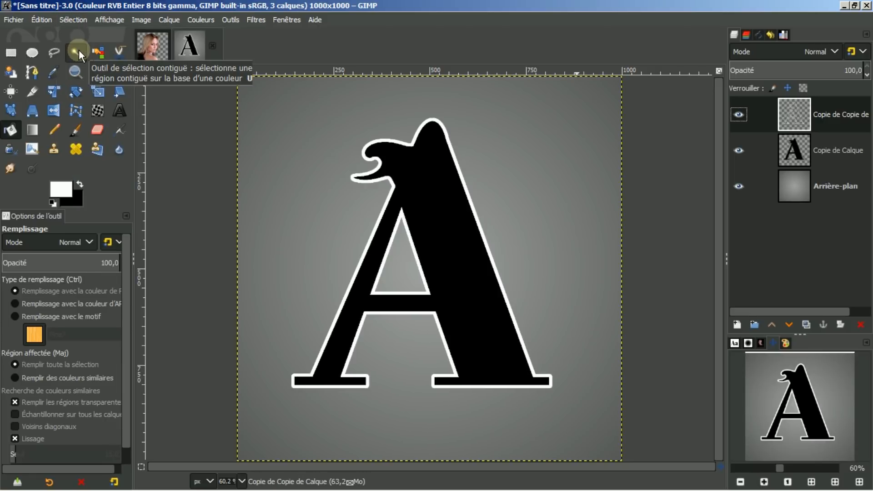
- Hide the Copie de Calque layer so that only the white outline shows over the gradient
{"action": "left_click", "coordinate": [748, 160]}
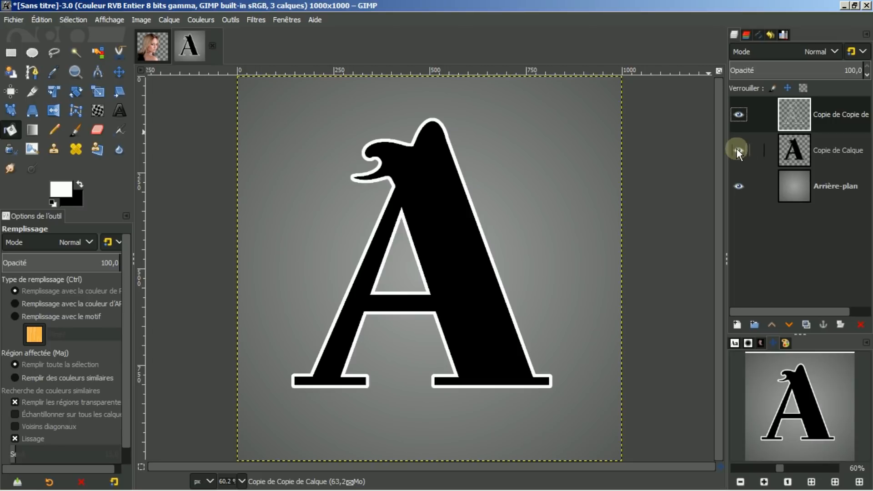
{"action": "left_click", "coordinate": [736, 148]}
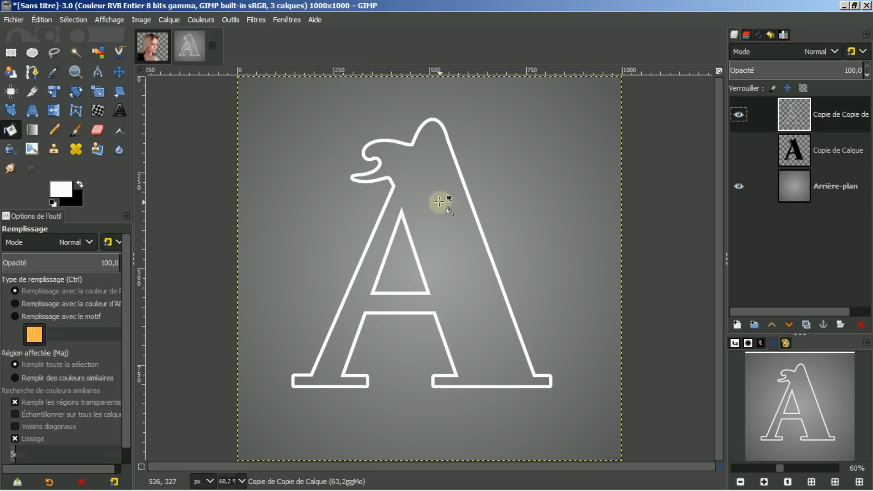
- Show the Copie de Calque layer with the black A and copy the cut-out portrait from the girl-2363821_1920 image
{"action": "left_click", "coordinate": [739, 148]}
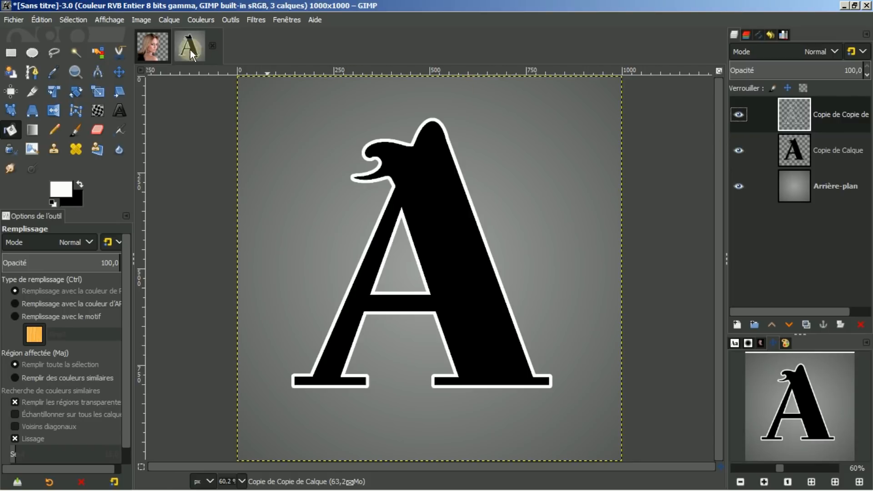
{"action": "left_click", "coordinate": [153, 44]}
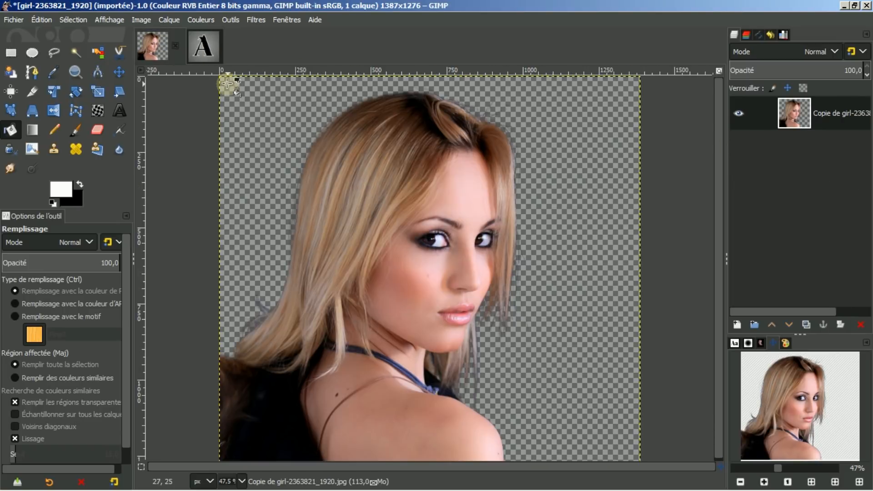
{"action": "left_click", "coordinate": [37, 20]}
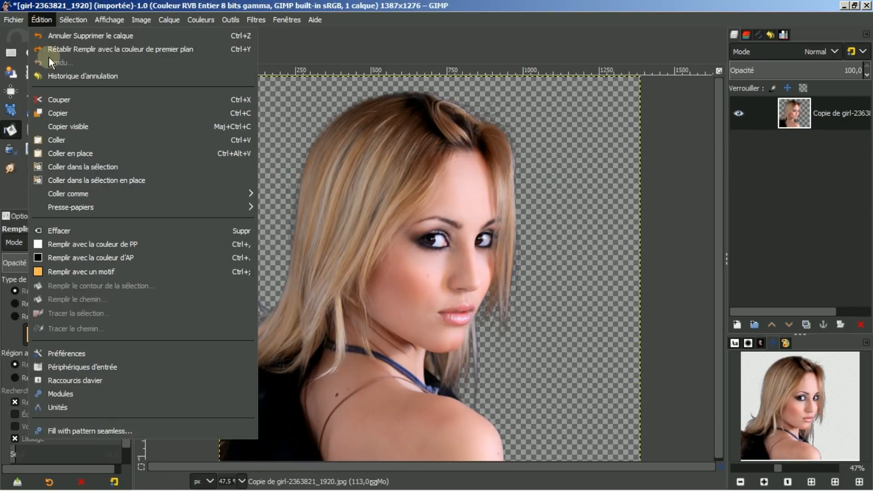
{"action": "left_click", "coordinate": [54, 114]}
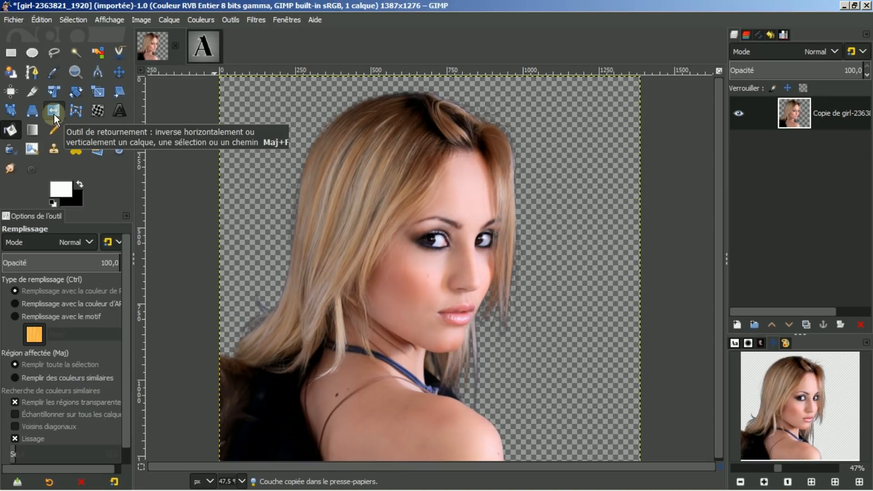
{"action": "left_click", "coordinate": [44, 21]}
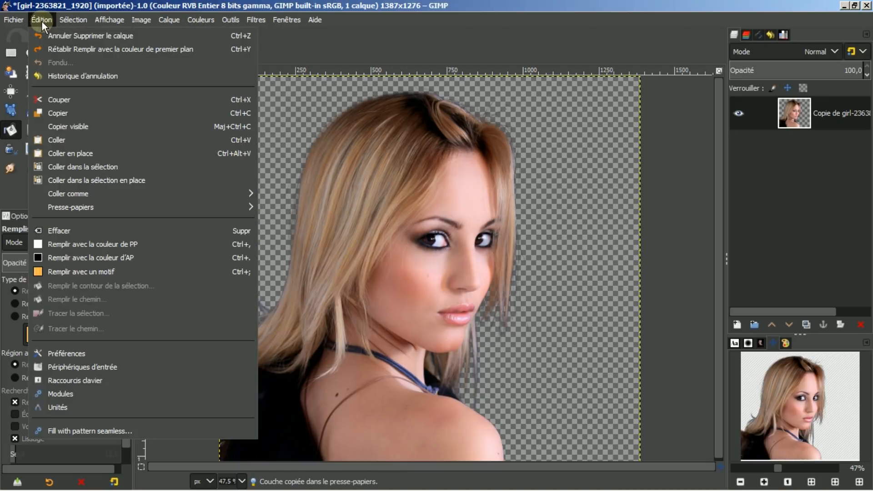
{"action": "left_click", "coordinate": [55, 112]}
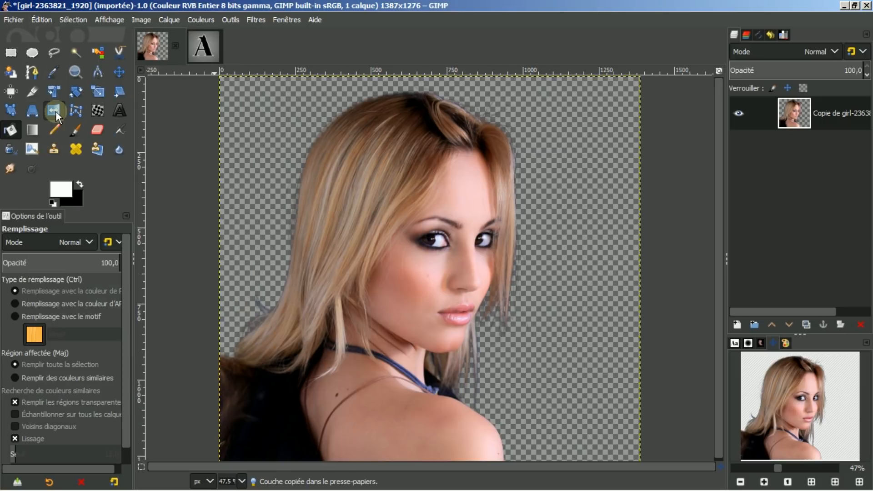
- Paste the portrait into the A image as a new layer and place it just below the white outline layer
{"action": "left_click", "coordinate": [202, 44]}
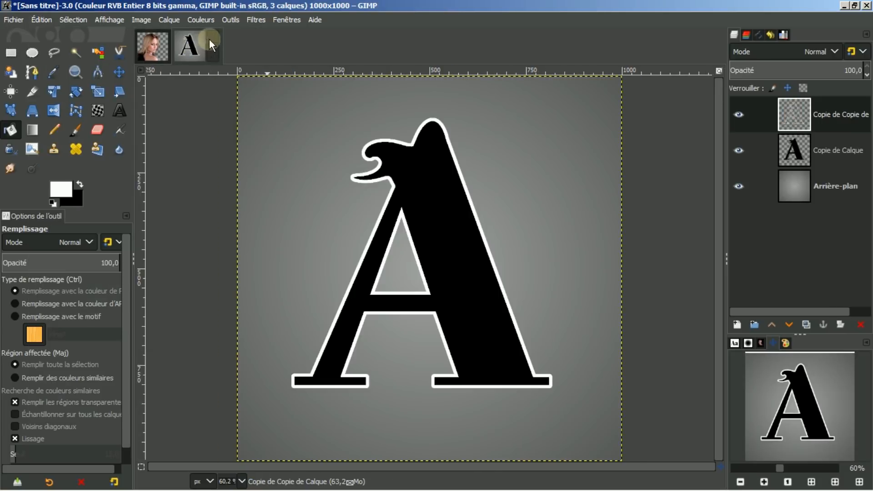
{"action": "left_click", "coordinate": [44, 21]}
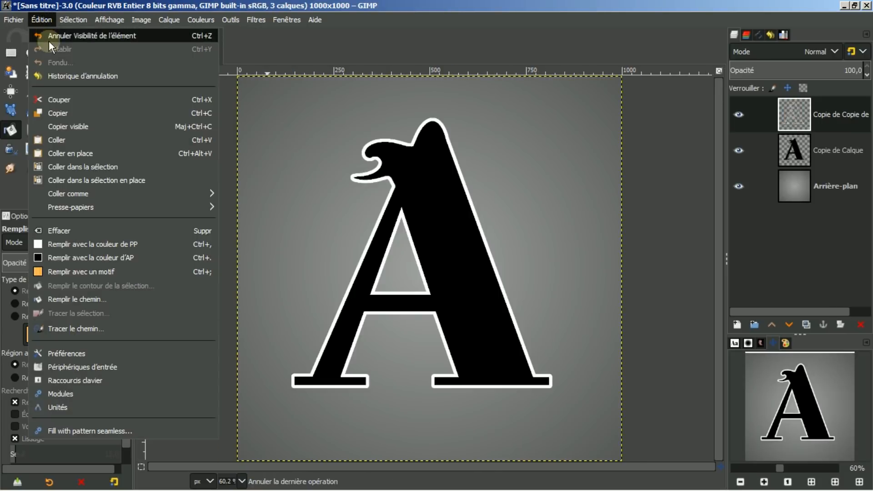
{"action": "left_click", "coordinate": [58, 141]}
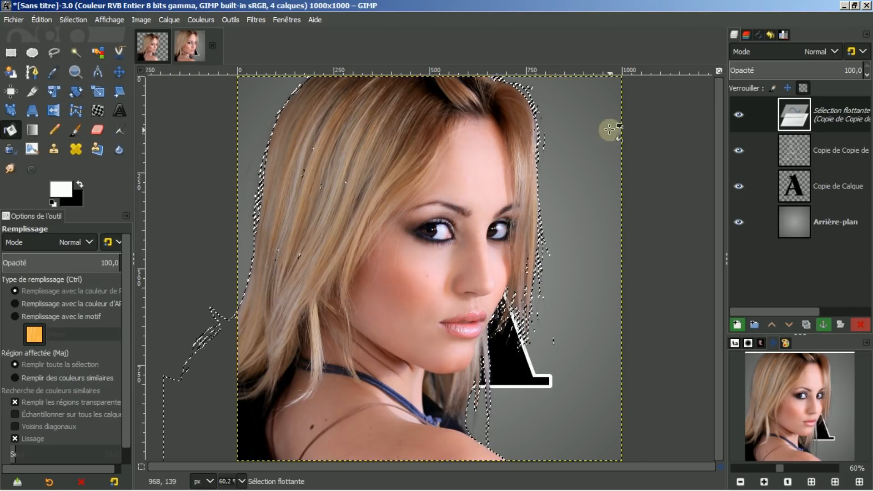
{"action": "left_click", "coordinate": [736, 326]}
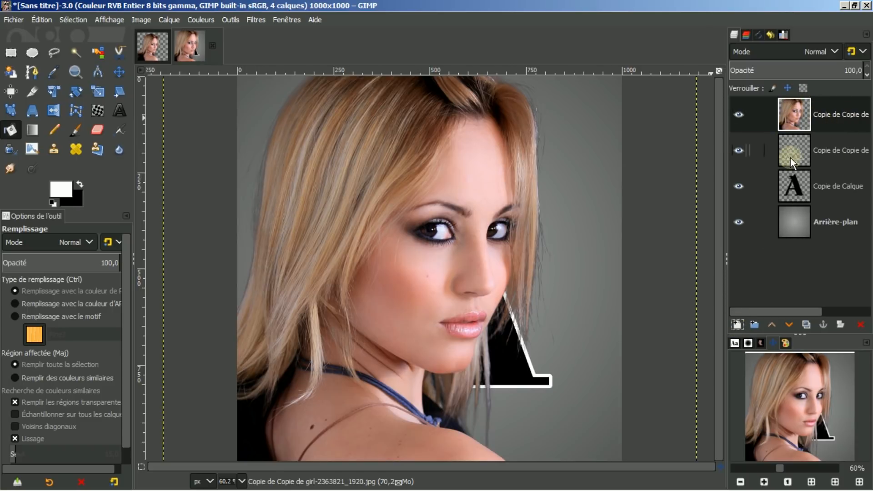
{"action": "left_click", "coordinate": [784, 323]}
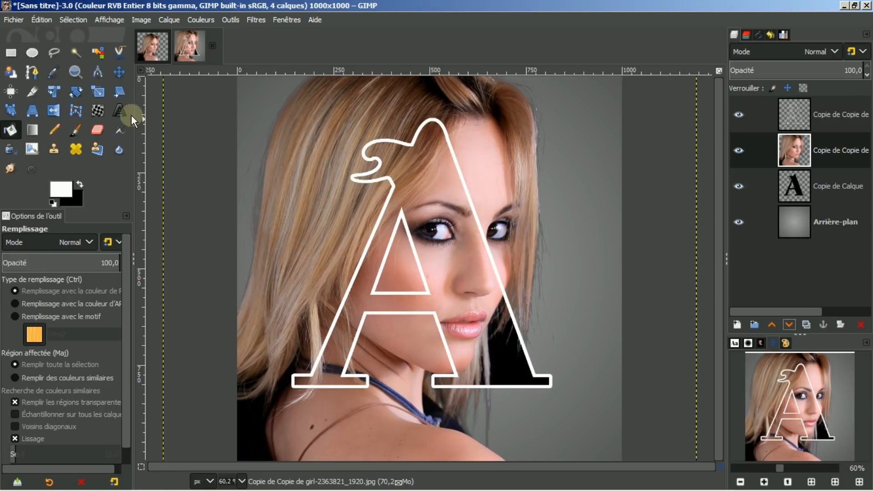
- Lower the portrait layer's opacity to 62.4, scale it to 973 x 895 px and position the face over the A's thick stem
{"action": "left_click", "coordinate": [97, 93]}
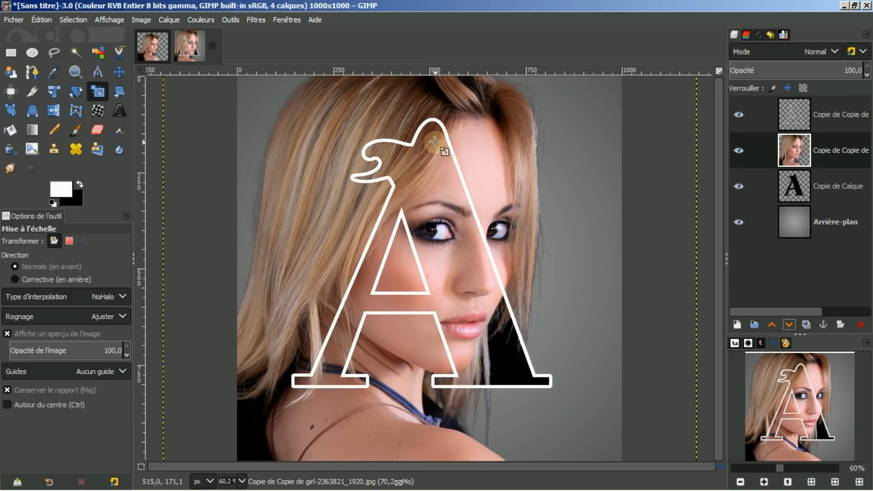
{"action": "left_click", "coordinate": [324, 137]}
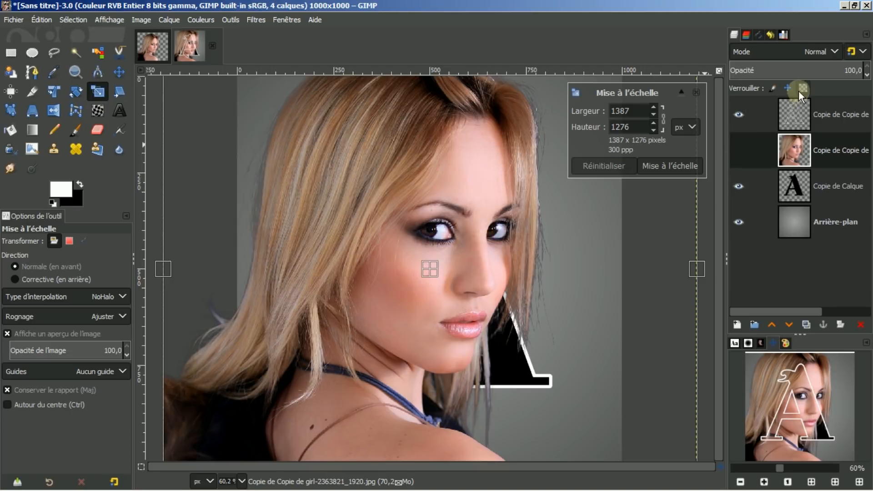
{"action": "left_click", "coordinate": [808, 68]}
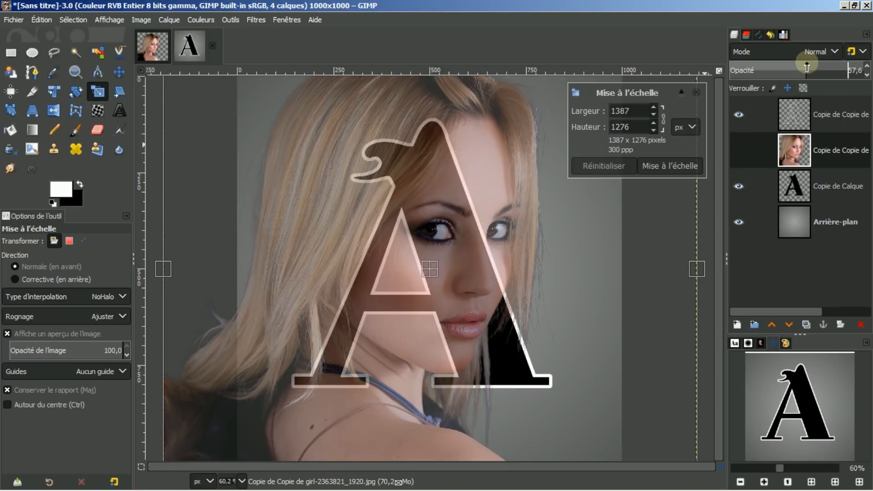
{"action": "left_click_drag", "start_coordinate": [807, 68], "coordinate": [812, 65]}
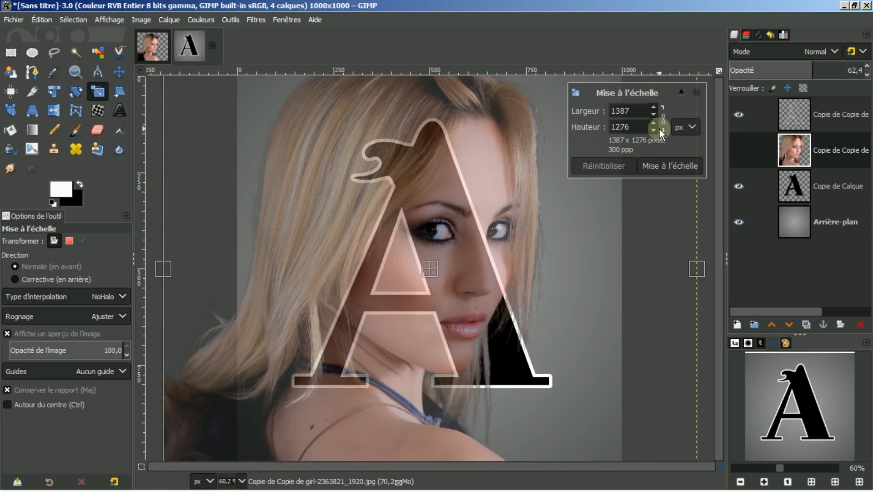
{"action": "left_click_drag", "start_coordinate": [220, 103], "coordinate": [480, 330]}
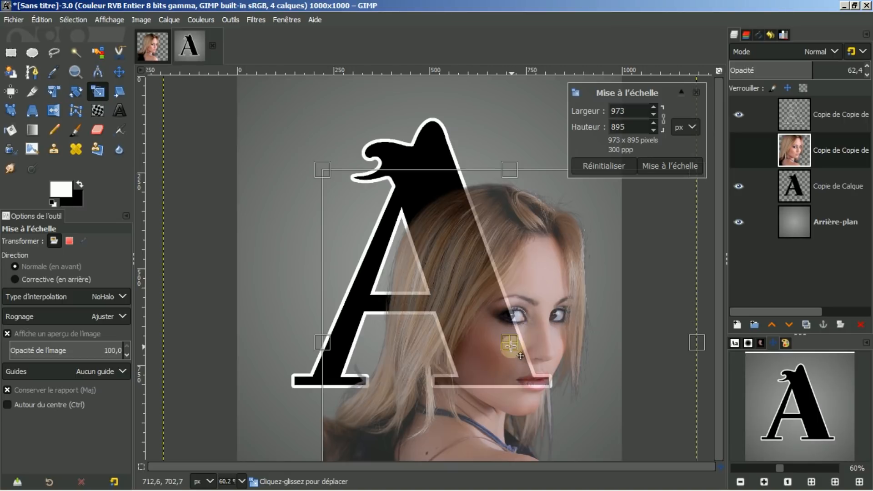
{"action": "left_click_drag", "start_coordinate": [519, 353], "coordinate": [470, 310]}
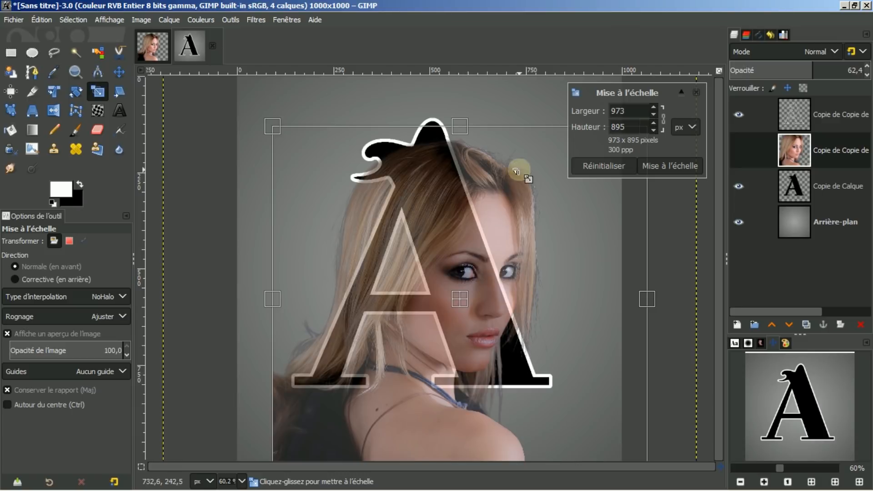
{"action": "left_click", "coordinate": [656, 165]}
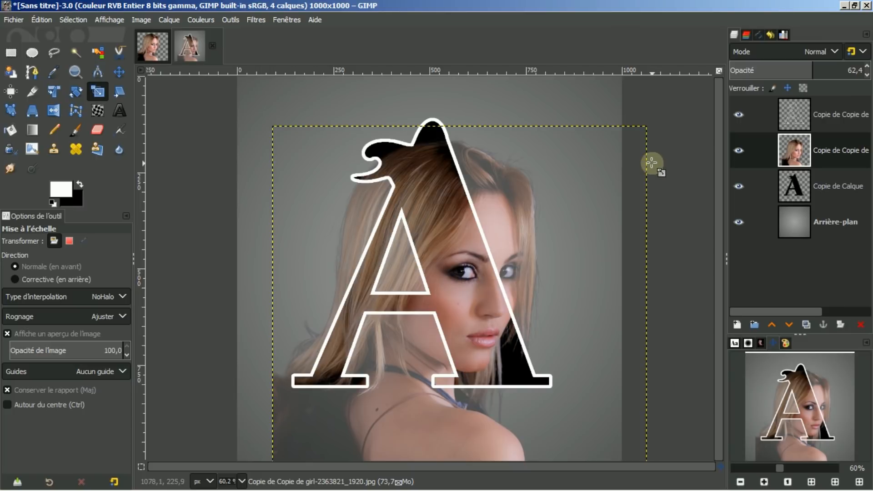
- Restore the portrait layer's opacity to 100 and resize the layer to the image dimensions
{"action": "left_click_drag", "start_coordinate": [798, 66], "coordinate": [871, 67]}
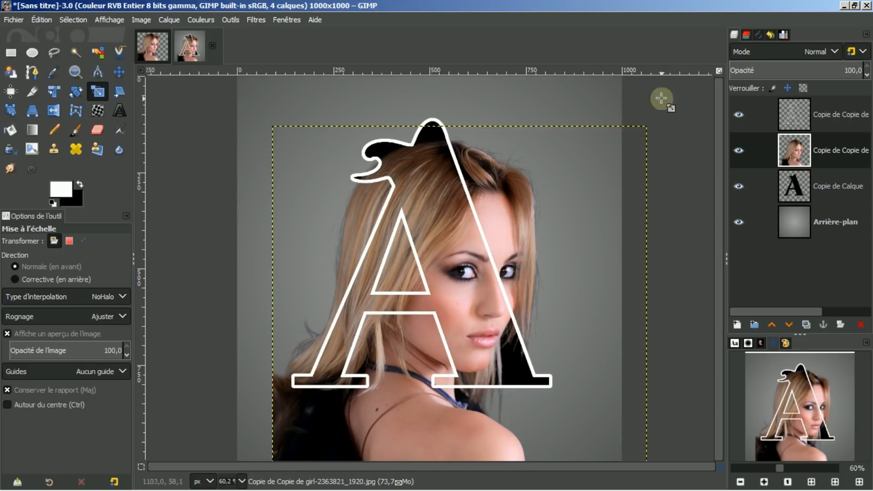
{"action": "right_click", "coordinate": [842, 150]}
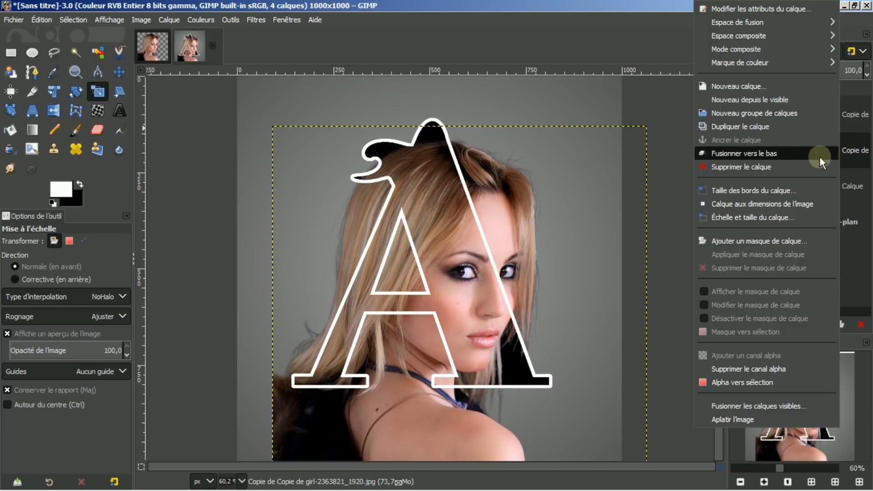
{"action": "left_click", "coordinate": [760, 204]}
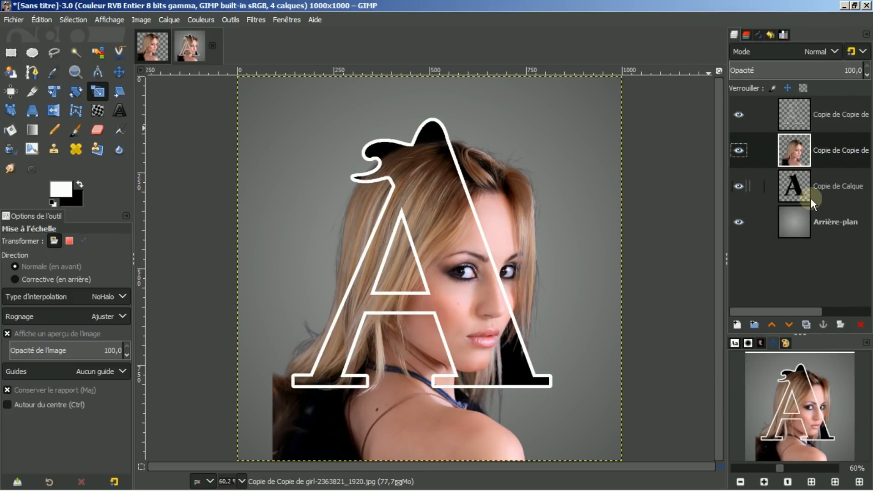
- Check the portrait with and without the black A layer, and hide the portrait layer with the black A shown
{"action": "left_click", "coordinate": [741, 184]}
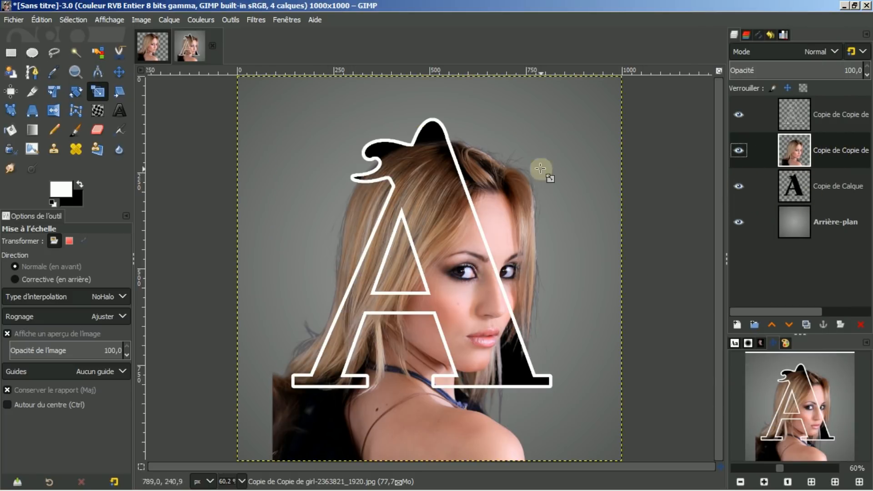
{"action": "left_click", "coordinate": [737, 185]}
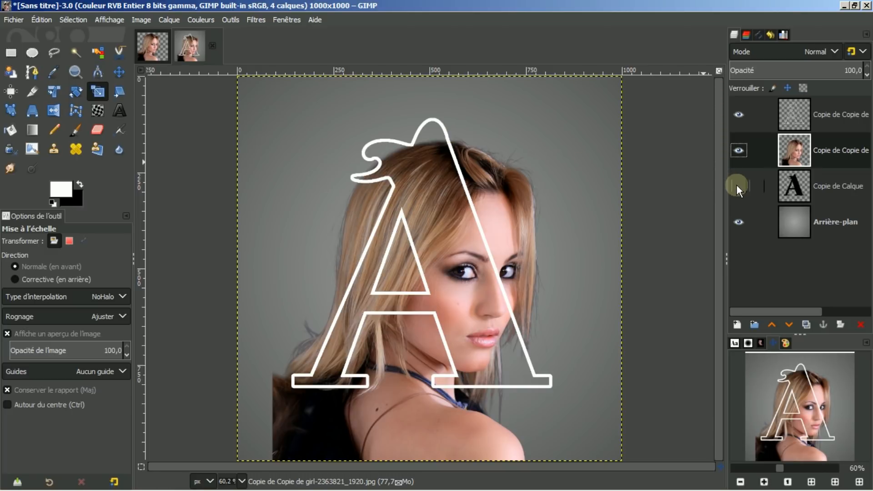
{"action": "left_click", "coordinate": [736, 186]}
{"action": "left_click", "coordinate": [745, 180]}
{"action": "left_click", "coordinate": [738, 150]}
{"action": "left_click", "coordinate": [737, 188]}
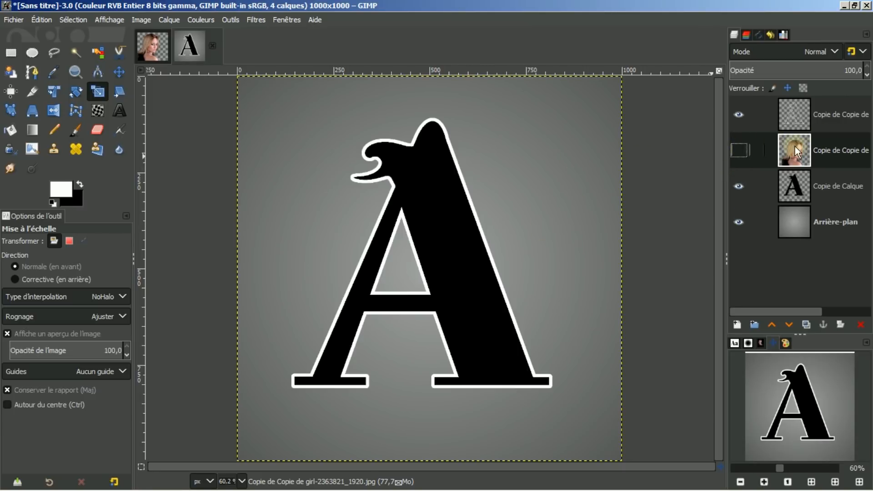
- Open the Long Shadow filter on the white outline layer and set the shadow colour to black
{"action": "left_click", "coordinate": [791, 112]}
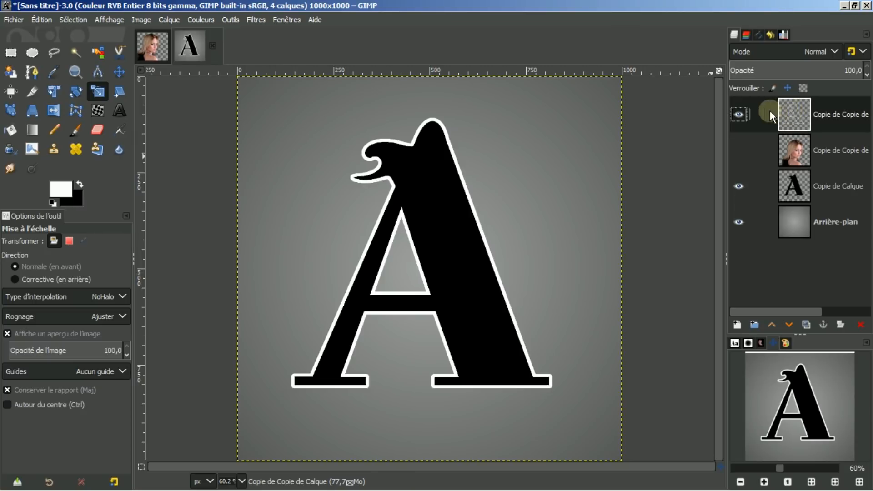
{"action": "left_click_drag", "start_coordinate": [801, 107], "coordinate": [186, 52]}
{"action": "left_click", "coordinate": [254, 20]}
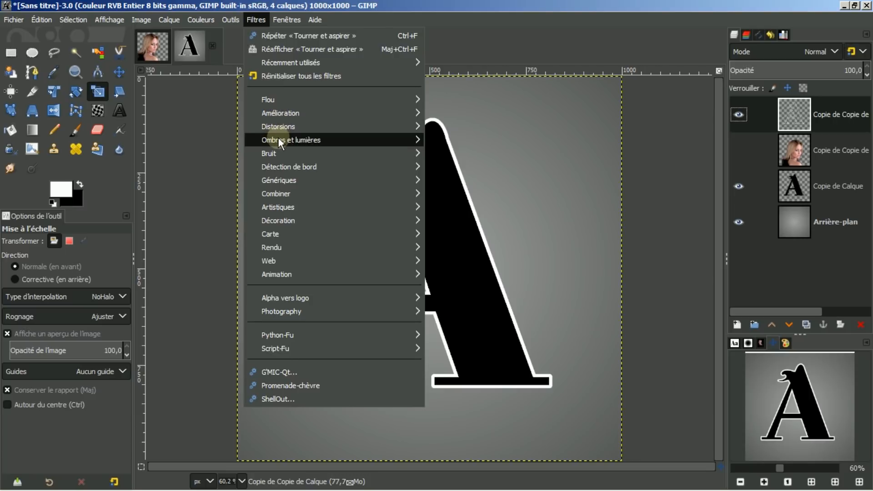
{"action": "mouse_move", "coordinate": [280, 140]}
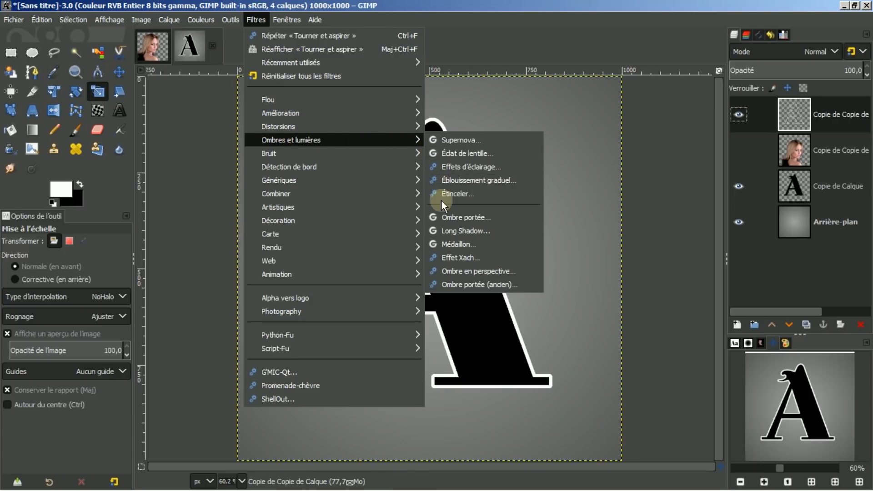
{"action": "left_click", "coordinate": [448, 230]}
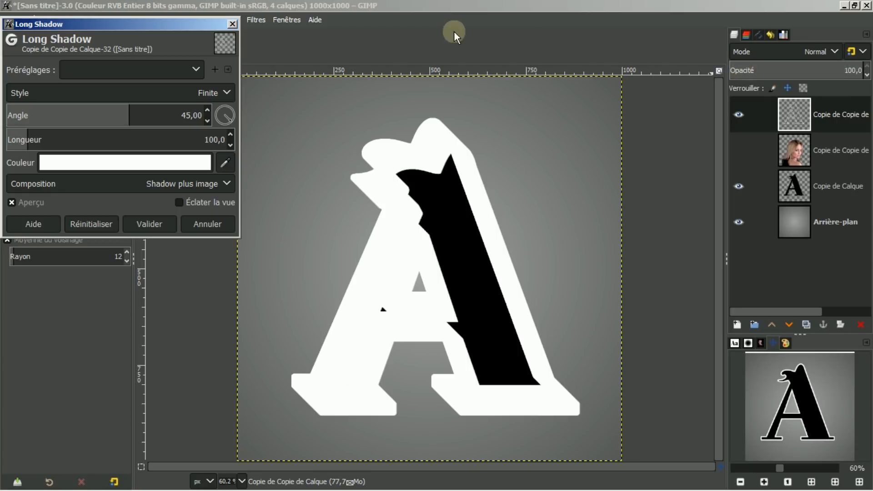
{"action": "left_click", "coordinate": [133, 162]}
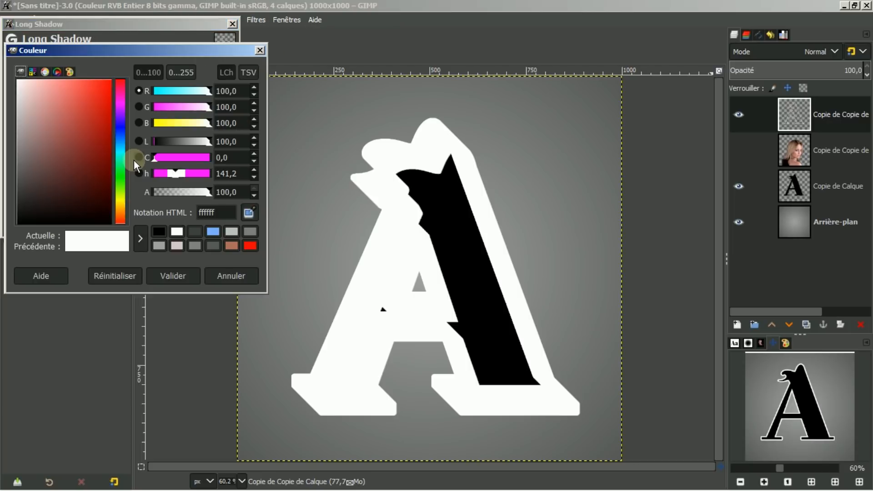
{"action": "left_click", "coordinate": [158, 232]}
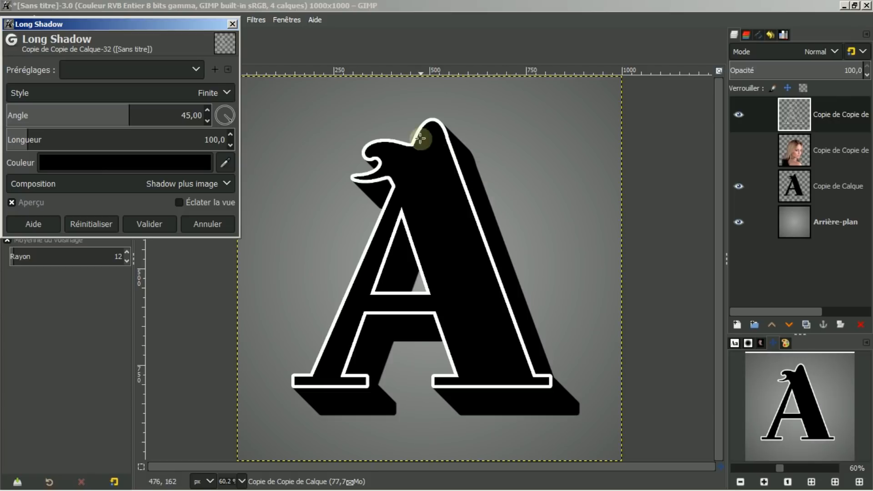
- Try the Infinite and Fading shadow styles, and set the Long Shadow style to Fading (fixed length)
{"action": "left_click", "coordinate": [226, 92]}
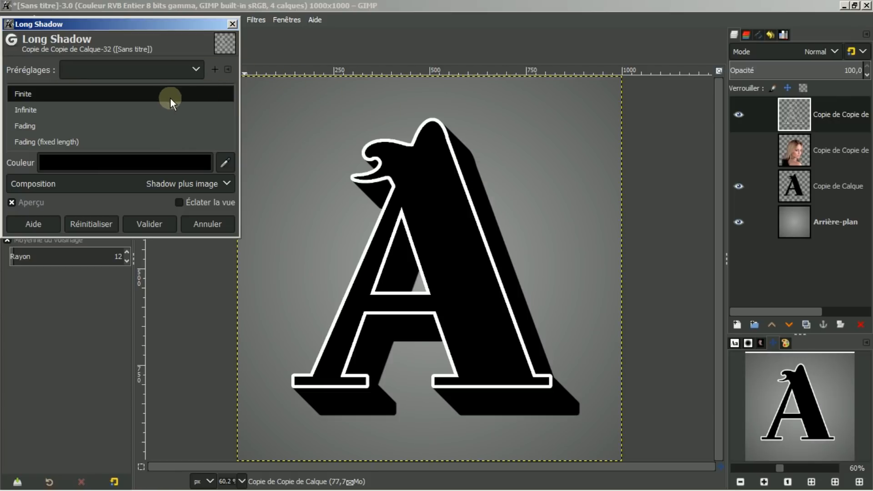
{"action": "left_click", "coordinate": [106, 112]}
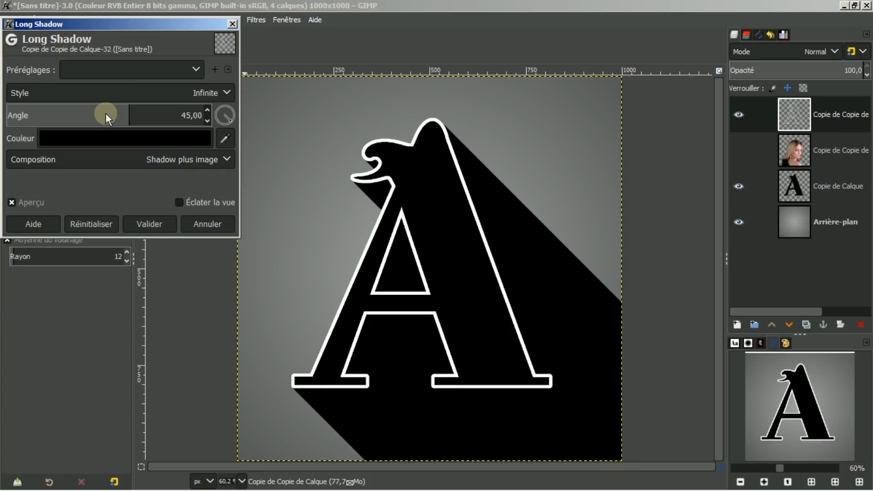
{"action": "left_click", "coordinate": [224, 93]}
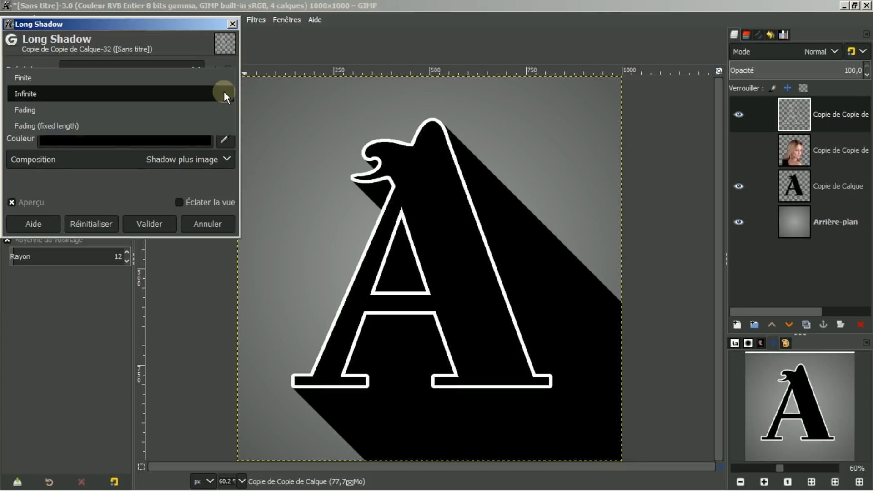
{"action": "left_click", "coordinate": [60, 111]}
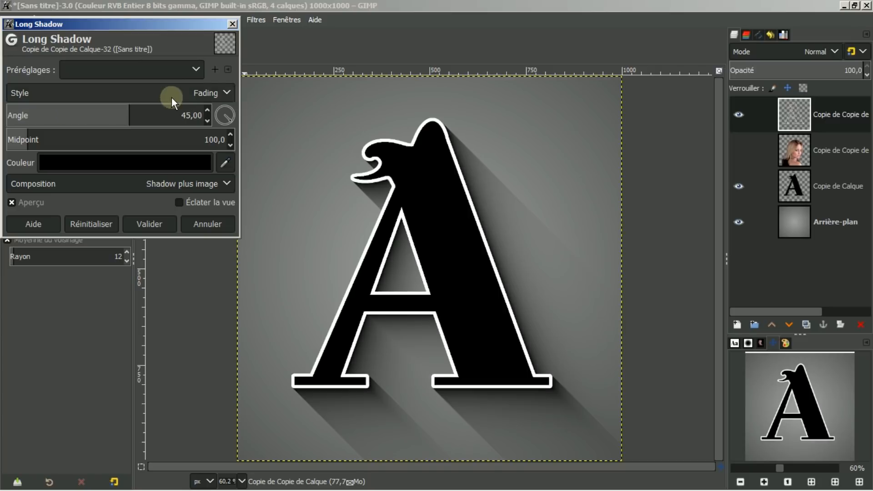
{"action": "left_click", "coordinate": [228, 93]}
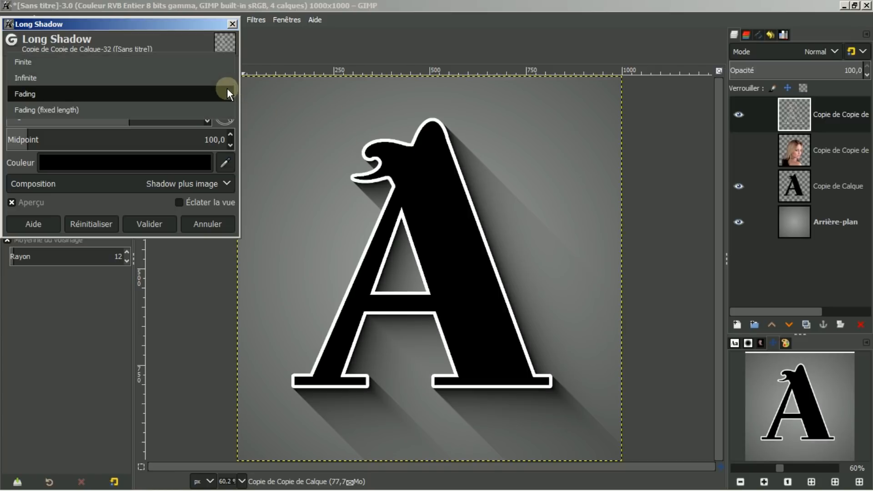
{"action": "left_click", "coordinate": [66, 111]}
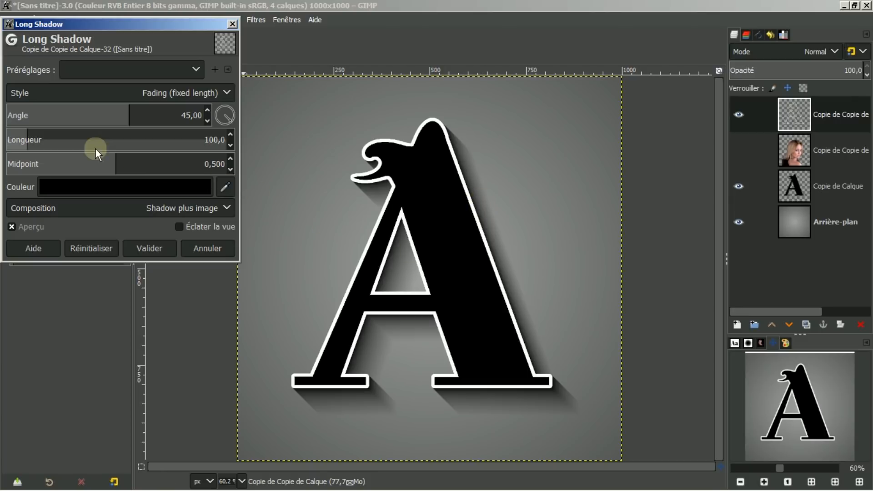
- Try a shadow length of 151.2 with a midpoint of 0.593, and reduce the length to 64.0
{"action": "left_click_drag", "start_coordinate": [25, 134], "coordinate": [40, 132]}
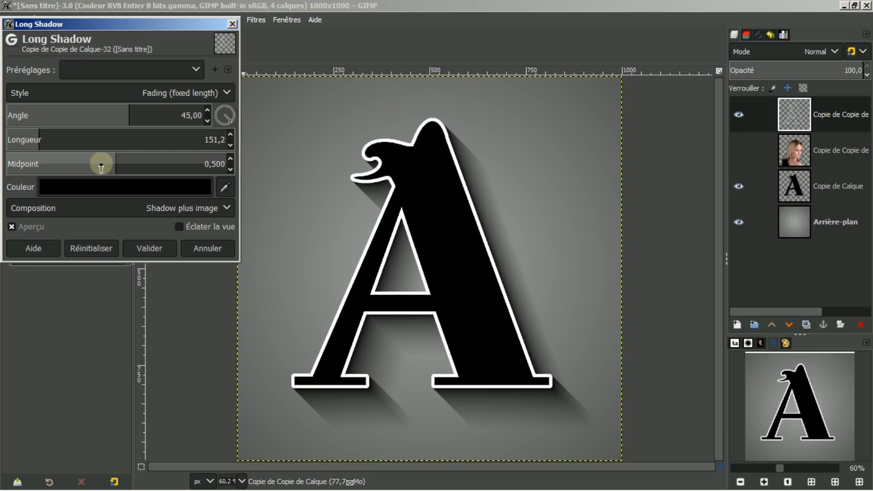
{"action": "left_click_drag", "start_coordinate": [115, 160], "coordinate": [138, 168]}
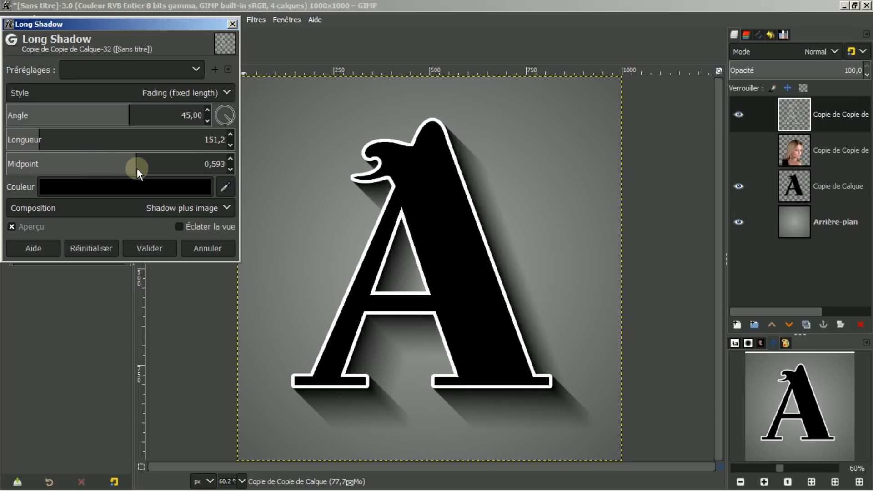
{"action": "left_click", "coordinate": [33, 135]}
{"action": "left_click_drag", "start_coordinate": [34, 134], "coordinate": [22, 134]}
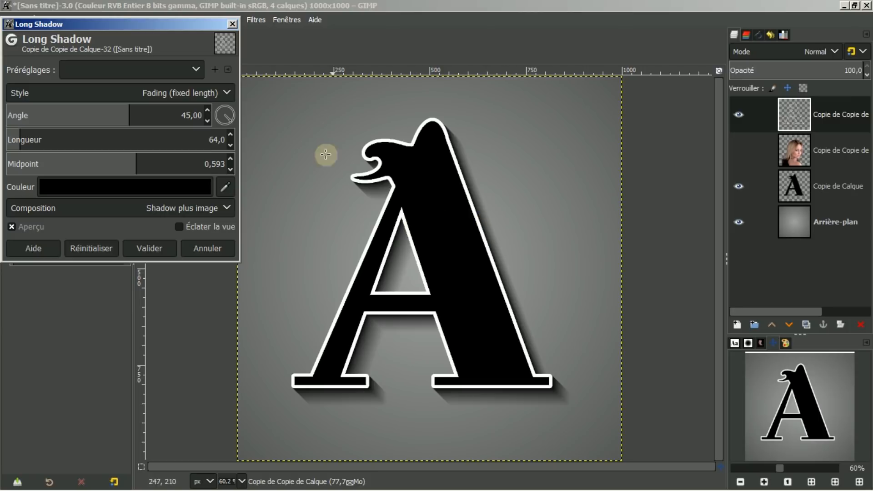
- Set the shadow angle to 134.42, length to 26.2 and midpoint to 0.846, and apply the Long Shadow filter
{"action": "left_click_drag", "start_coordinate": [128, 109], "coordinate": [177, 115]}
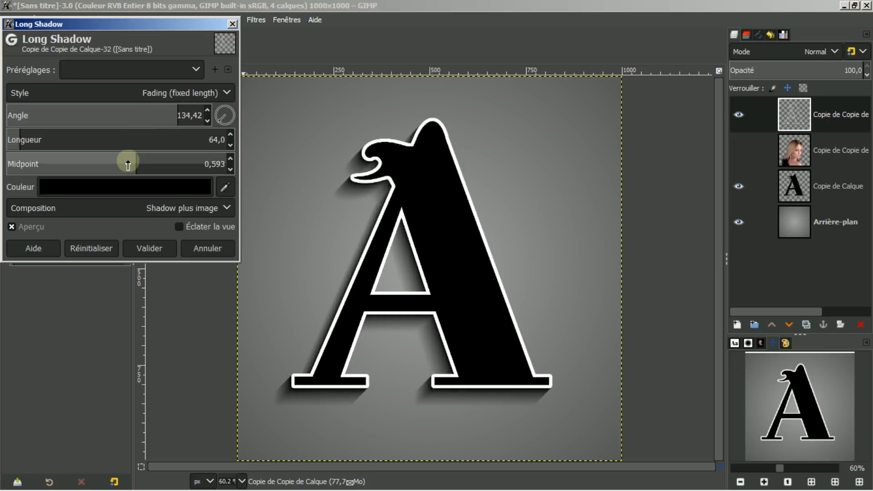
{"action": "left_click_drag", "start_coordinate": [20, 140], "coordinate": [12, 138]}
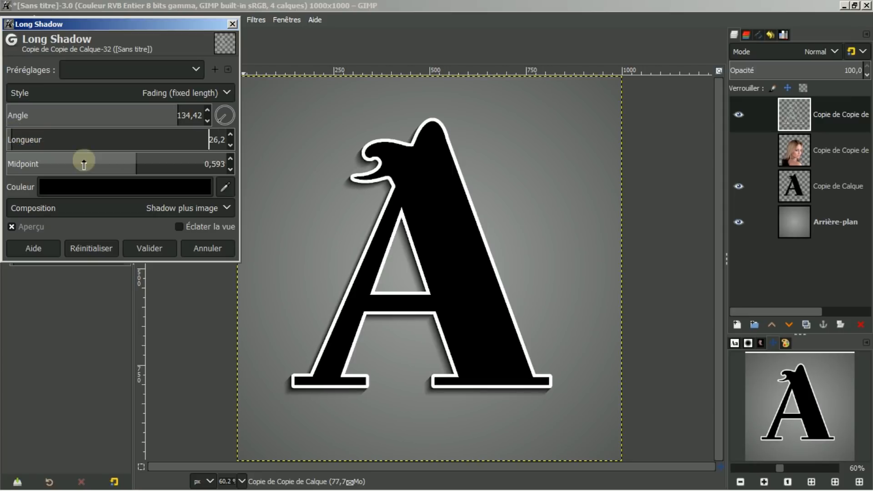
{"action": "left_click", "coordinate": [136, 163]}
{"action": "left_click_drag", "start_coordinate": [137, 164], "coordinate": [192, 171]}
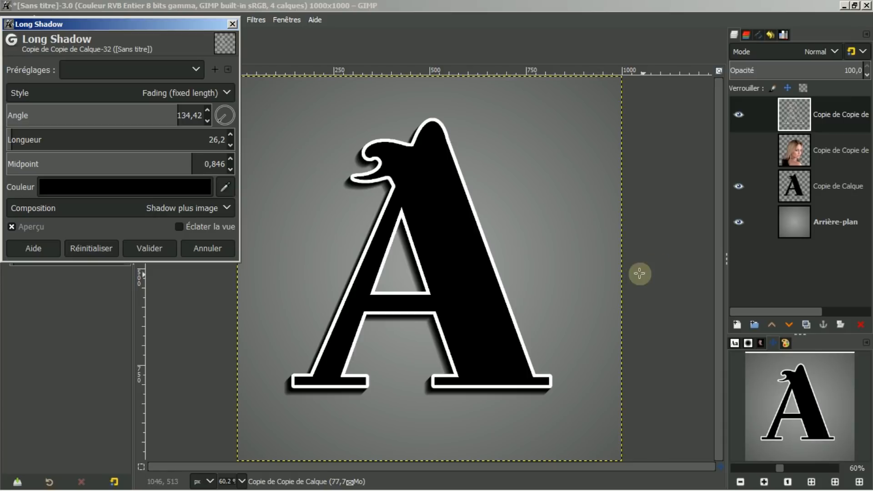
{"action": "left_click", "coordinate": [157, 248]}
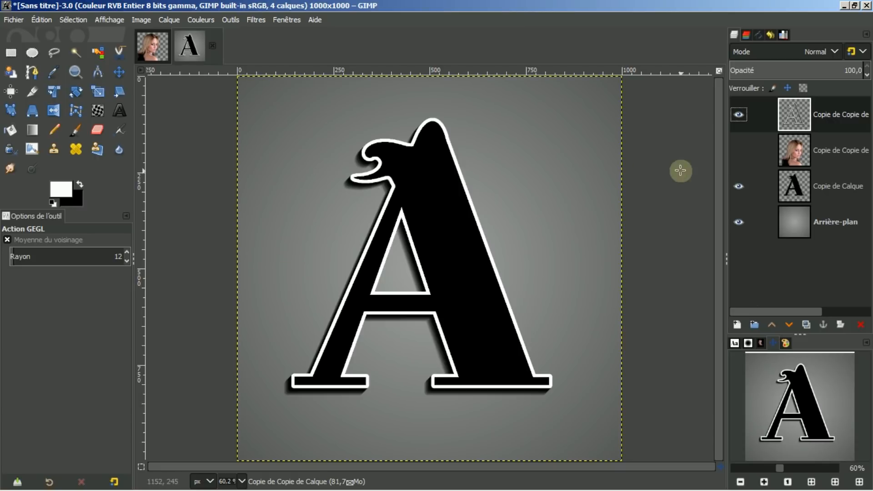
- Hide the black A layer and check the shadowed outline with and without the portrait, leaving the portrait shown
{"action": "left_click", "coordinate": [737, 150]}
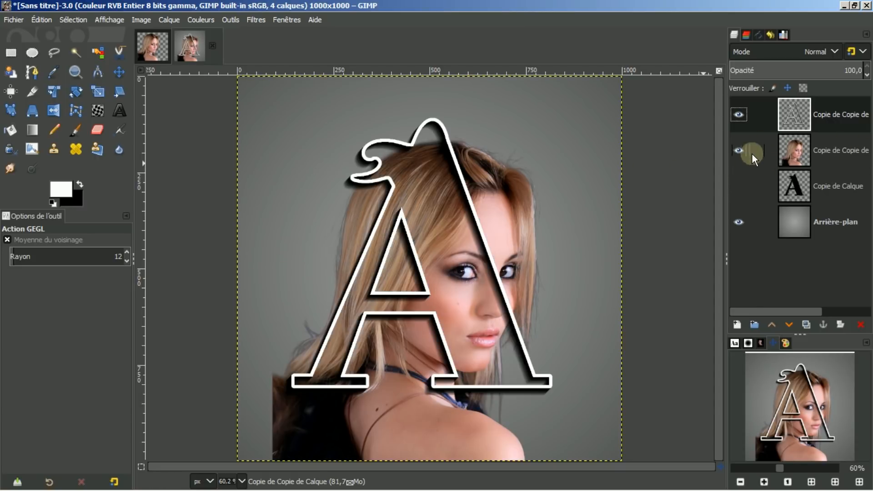
{"action": "left_click", "coordinate": [737, 151]}
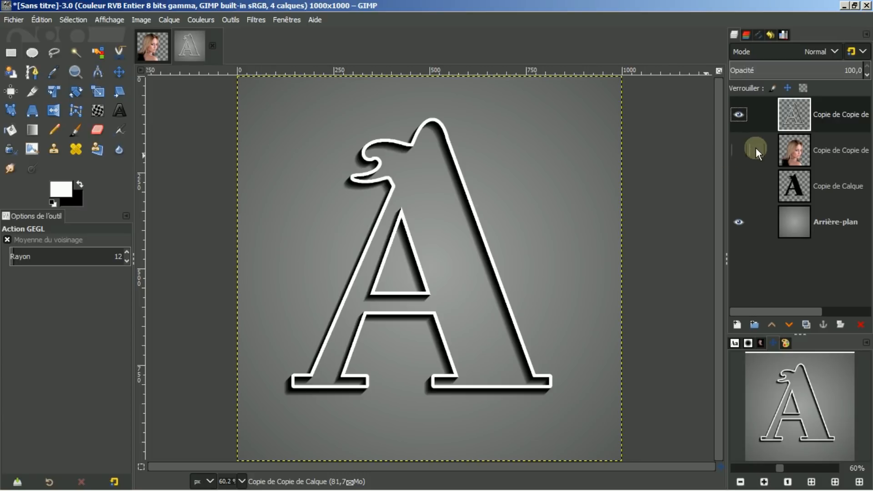
{"action": "left_click", "coordinate": [737, 149]}
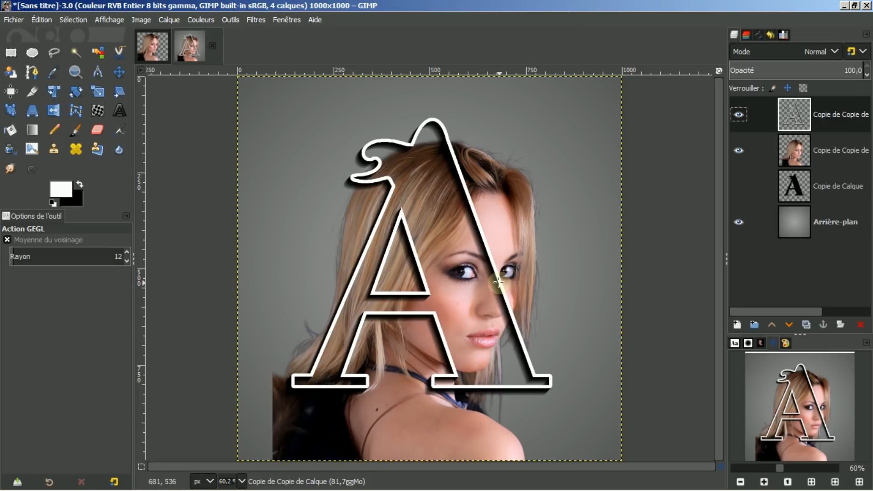
- Show the black A layer, create a selection from its alpha, and invert that selection with the portrait layer active
{"action": "left_click", "coordinate": [793, 186]}
{"action": "left_click", "coordinate": [737, 185]}
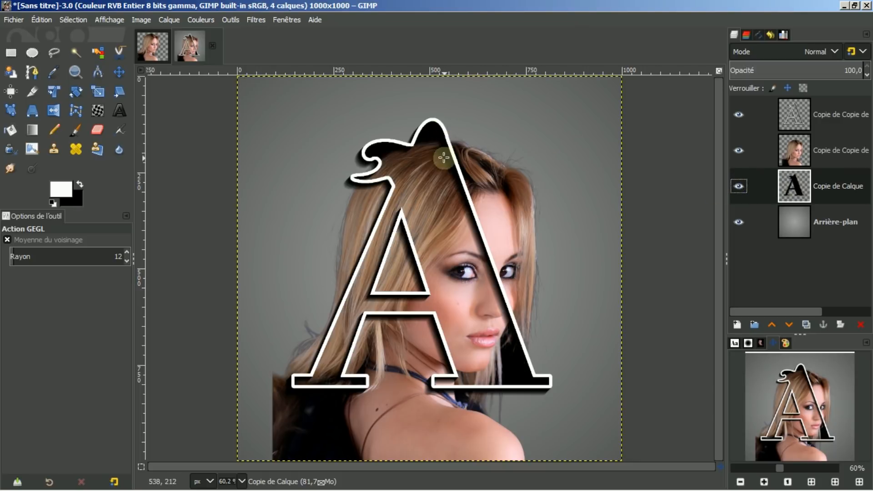
{"action": "right_click", "coordinate": [791, 187]}
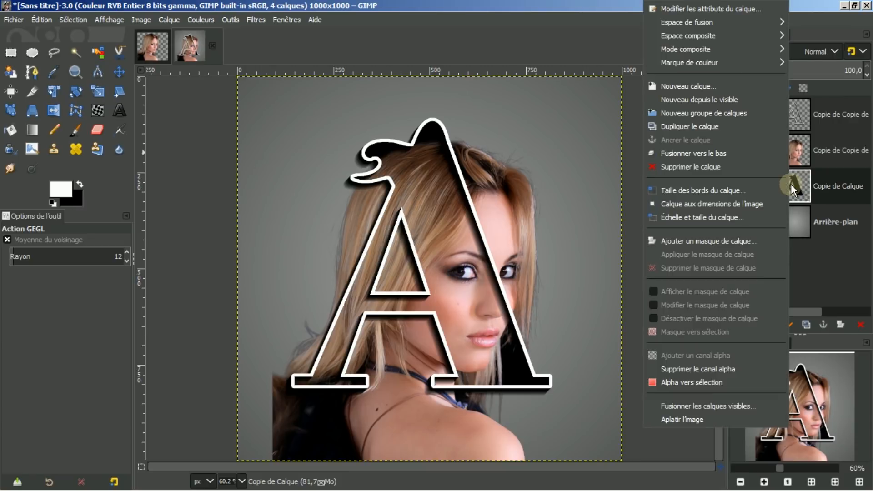
{"action": "left_click", "coordinate": [686, 382]}
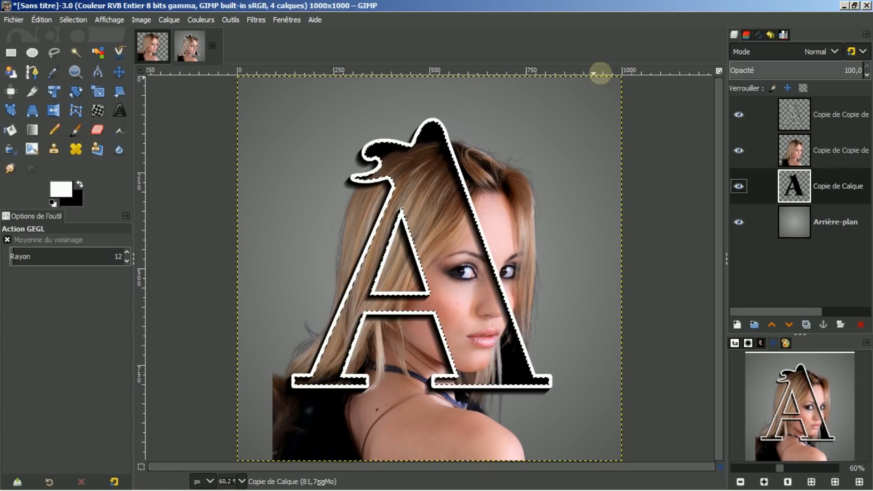
{"action": "left_click", "coordinate": [796, 152]}
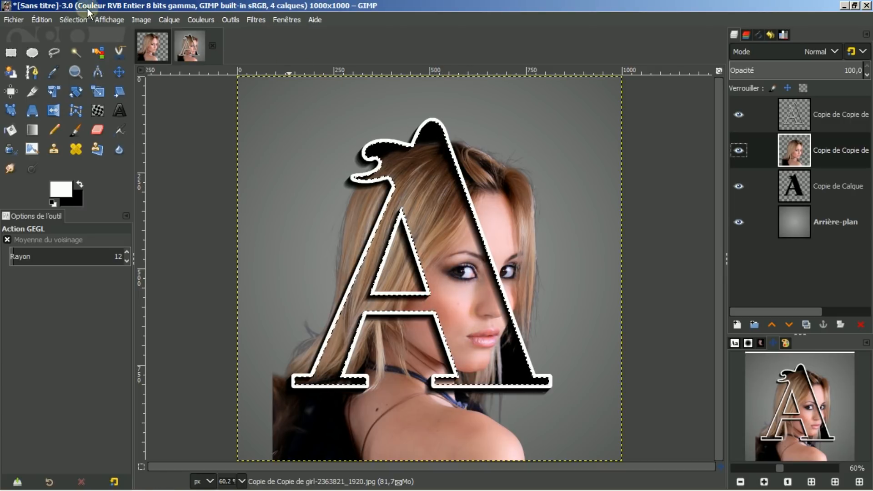
{"action": "left_click", "coordinate": [67, 20]}
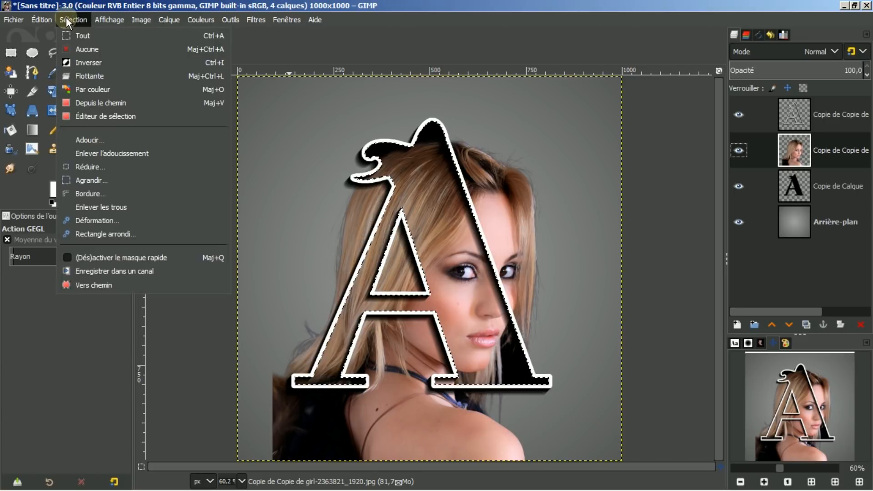
{"action": "left_click", "coordinate": [80, 62]}
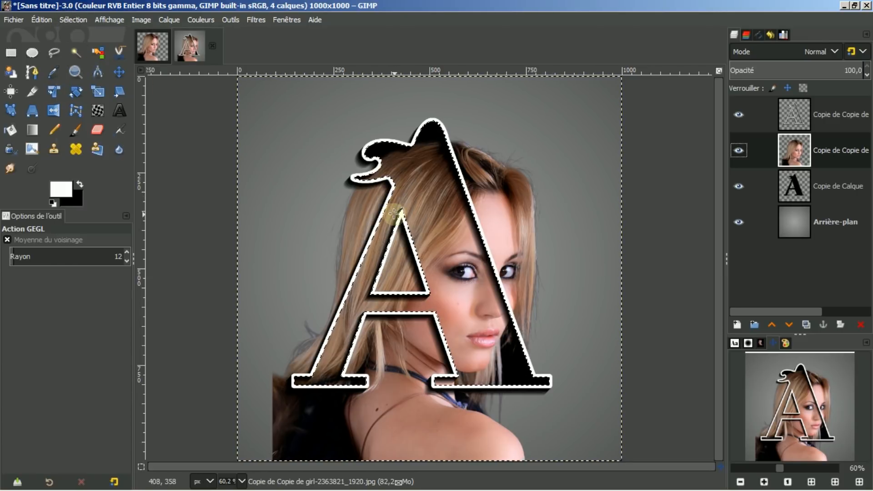
- Erase the portrait inside the A's openings, along its thin stem and below the serifs, keeping the face side, and clear the selection
{"action": "left_click", "coordinate": [98, 130]}
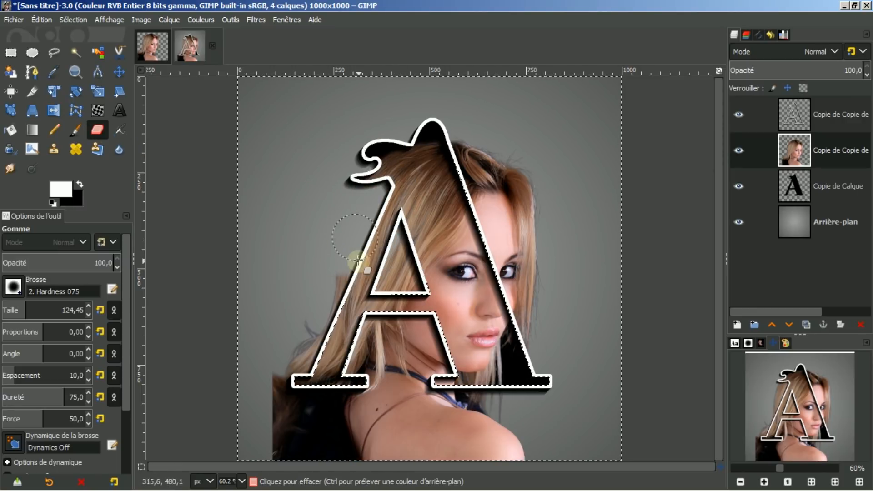
{"action": "left_click_drag", "start_coordinate": [391, 368], "coordinate": [395, 318]}
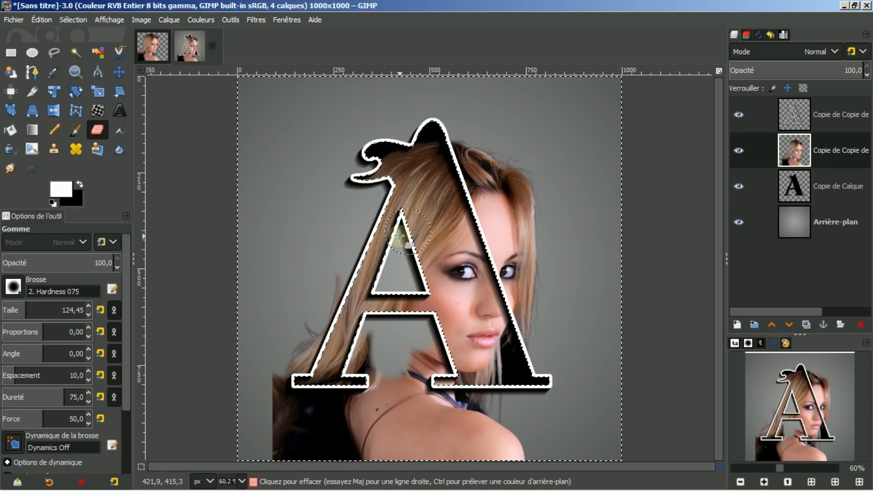
{"action": "left_click", "coordinate": [318, 333]}
{"action": "left_click", "coordinate": [355, 384]}
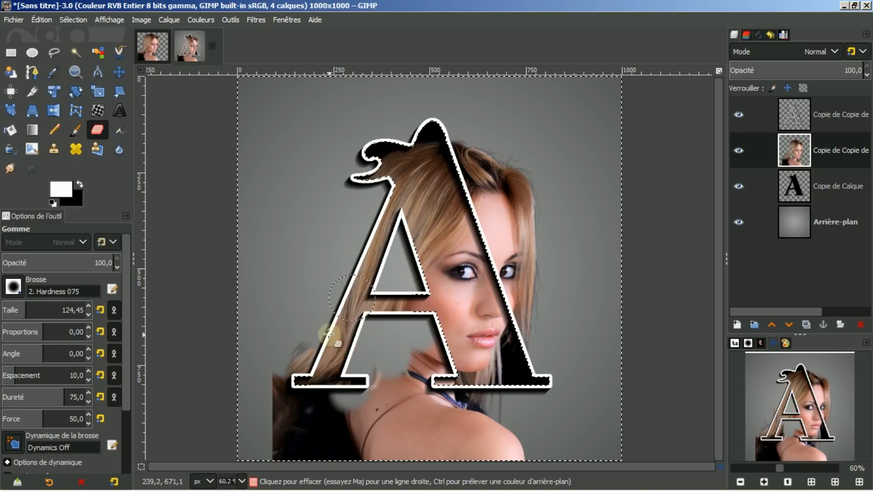
{"action": "left_click", "coordinate": [291, 405]}
{"action": "mouse_move", "coordinate": [280, 385]}
{"action": "left_mouse_down"}
{"action": "mouse_move", "coordinate": [277, 446]}
{"action": "mouse_move", "coordinate": [308, 371]}
{"action": "mouse_move", "coordinate": [301, 467]}
{"action": "mouse_move", "coordinate": [331, 384]}
{"action": "mouse_move", "coordinate": [325, 427]}
{"action": "mouse_move", "coordinate": [337, 427]}
{"action": "mouse_move", "coordinate": [367, 386]}
{"action": "mouse_move", "coordinate": [362, 458]}
{"action": "mouse_move", "coordinate": [393, 337]}
{"action": "mouse_move", "coordinate": [391, 452]}
{"action": "mouse_move", "coordinate": [405, 331]}
{"action": "mouse_move", "coordinate": [406, 410]}
{"action": "mouse_move", "coordinate": [423, 353]}
{"action": "mouse_move", "coordinate": [420, 444]}
{"action": "mouse_move", "coordinate": [433, 323]}
{"action": "mouse_move", "coordinate": [434, 449]}
{"action": "mouse_move", "coordinate": [456, 342]}
{"action": "mouse_move", "coordinate": [451, 425]}
{"action": "mouse_move", "coordinate": [463, 331]}
{"action": "mouse_move", "coordinate": [462, 428]}
{"action": "mouse_move", "coordinate": [470, 382]}
{"action": "mouse_move", "coordinate": [473, 412]}
{"action": "mouse_move", "coordinate": [489, 390]}
{"action": "mouse_move", "coordinate": [486, 450]}
{"action": "mouse_move", "coordinate": [491, 431]}
{"action": "mouse_move", "coordinate": [501, 435]}
{"action": "mouse_move", "coordinate": [506, 464]}
{"action": "mouse_move", "coordinate": [521, 458]}
{"action": "mouse_move", "coordinate": [405, 460]}
{"action": "mouse_move", "coordinate": [473, 460]}
{"action": "mouse_move", "coordinate": [447, 459]}
{"action": "mouse_move", "coordinate": [448, 385]}
{"action": "left_mouse_up"}
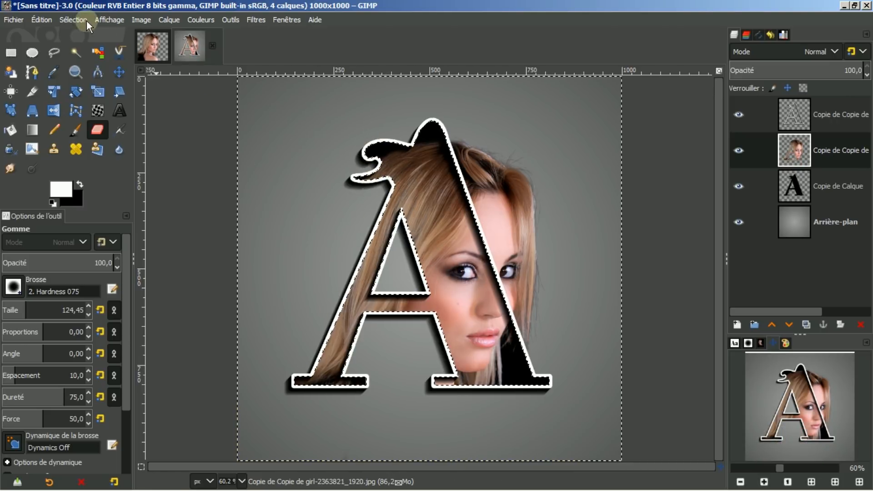
{"action": "left_click", "coordinate": [73, 19]}
{"action": "left_click", "coordinate": [86, 48]}
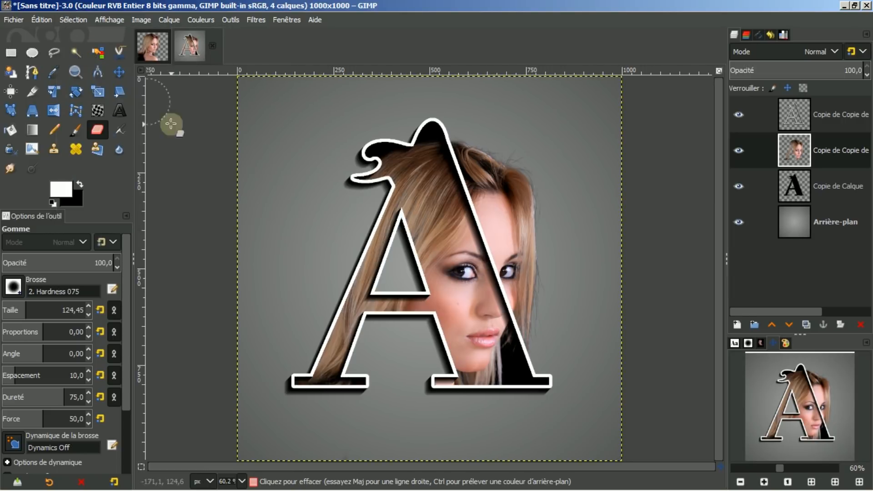
- Hide the black A layer beneath the cut-out portrait
{"action": "left_click", "coordinate": [738, 186]}
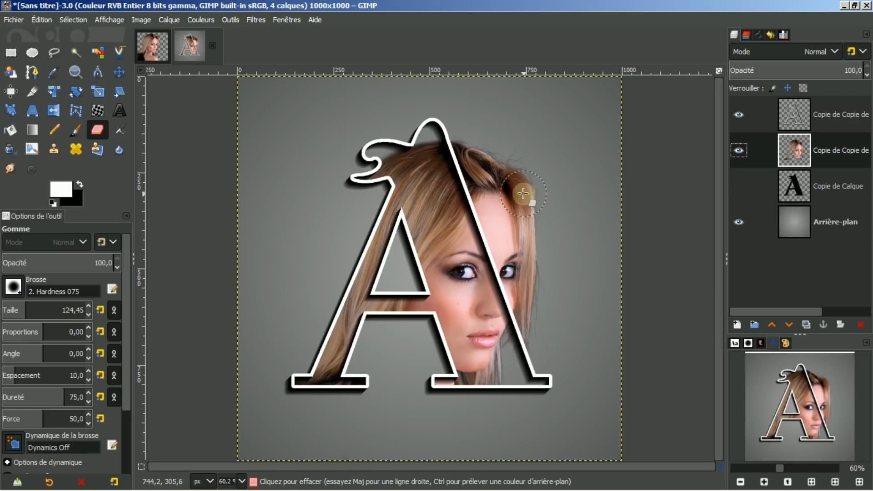
{"action": "mouse_move", "coordinate": [456, 155]}
{"action": "left_mouse_down"}
{"action": "mouse_move", "coordinate": [458, 185]}
{"action": "mouse_move", "coordinate": [505, 314]}
{"action": "left_mouse_up"}
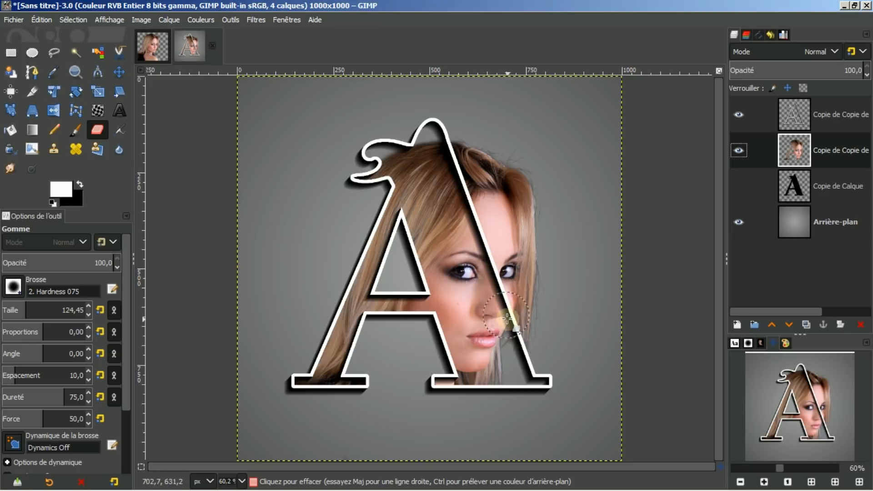
{"action": "mouse_move", "coordinate": [542, 209]}
{"action": "left_mouse_down"}
{"action": "mouse_move", "coordinate": [508, 204]}
{"action": "mouse_move", "coordinate": [469, 174]}
{"action": "mouse_move", "coordinate": [502, 251]}
{"action": "mouse_move", "coordinate": [501, 272]}
{"action": "mouse_move", "coordinate": [497, 232]}
{"action": "mouse_move", "coordinate": [446, 165]}
{"action": "mouse_move", "coordinate": [459, 166]}
{"action": "mouse_move", "coordinate": [435, 148]}
{"action": "mouse_move", "coordinate": [479, 173]}
{"action": "left_mouse_up"}
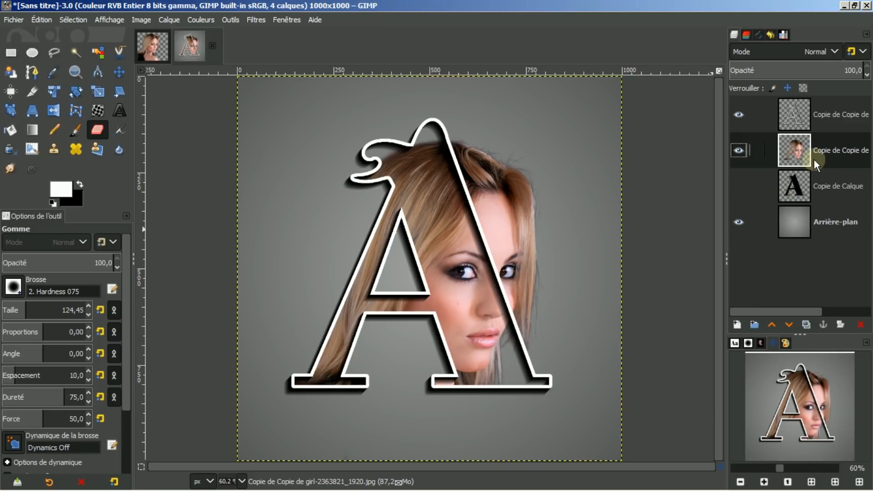
- Create a selection from the portrait layer's alpha, delete the selected part of the top outline layer, and clear the selection
{"action": "right_click", "coordinate": [791, 148]}
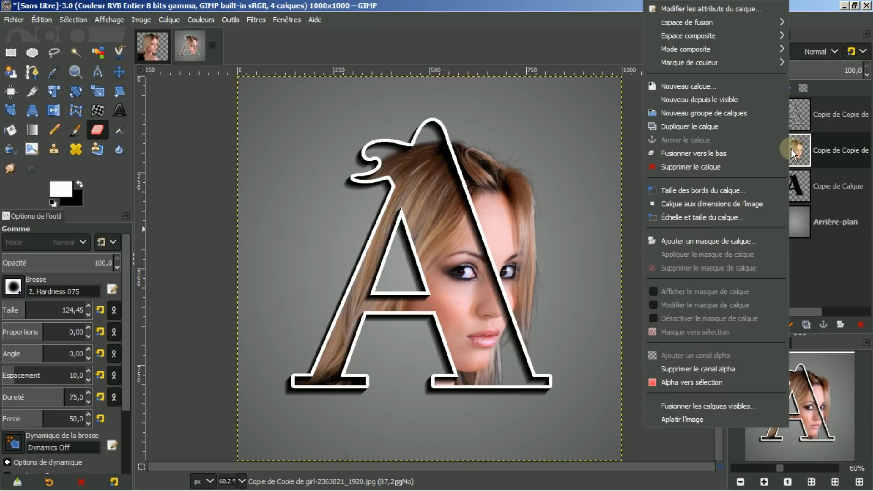
{"action": "left_click", "coordinate": [687, 381]}
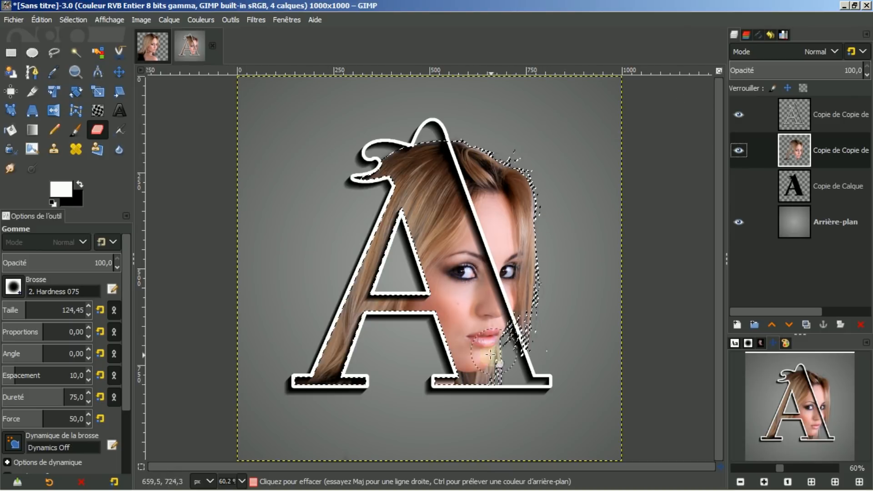
{"action": "left_click", "coordinate": [829, 113]}
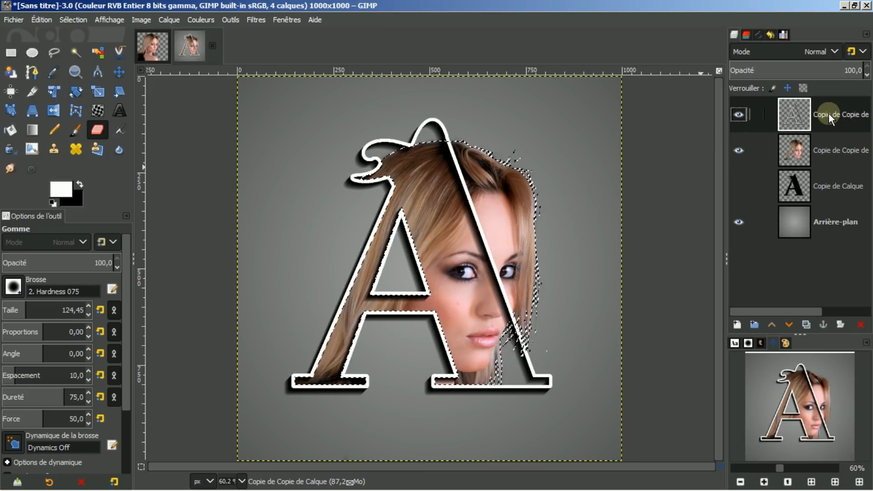
{"action": "key", "text": "Delete"}
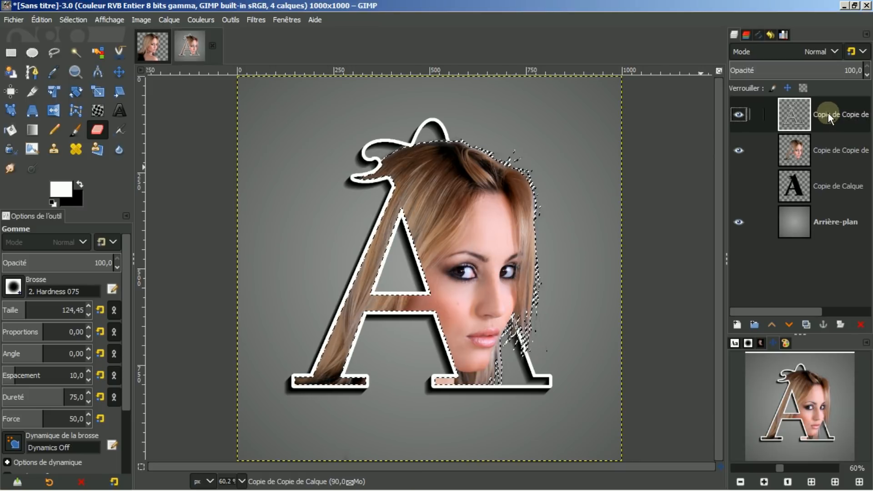
{"action": "left_click", "coordinate": [70, 20]}
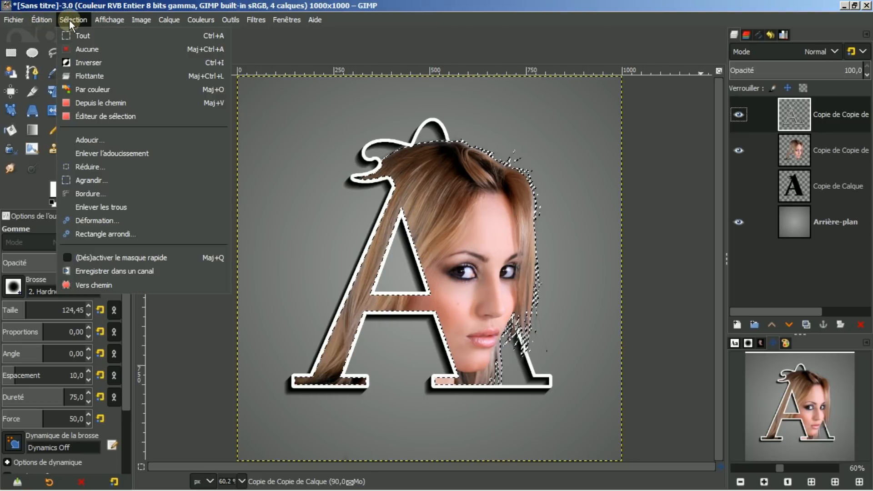
{"action": "left_click", "coordinate": [76, 48]}
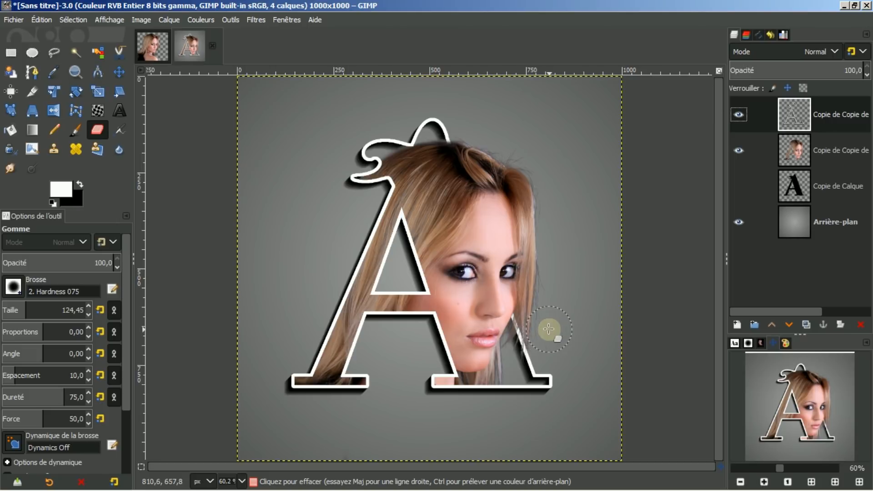
- Apply a black drop shadow to the portrait layer with X and Y offsets of 20, blur radius 10 and opacity 0.895
{"action": "left_click", "coordinate": [794, 148]}
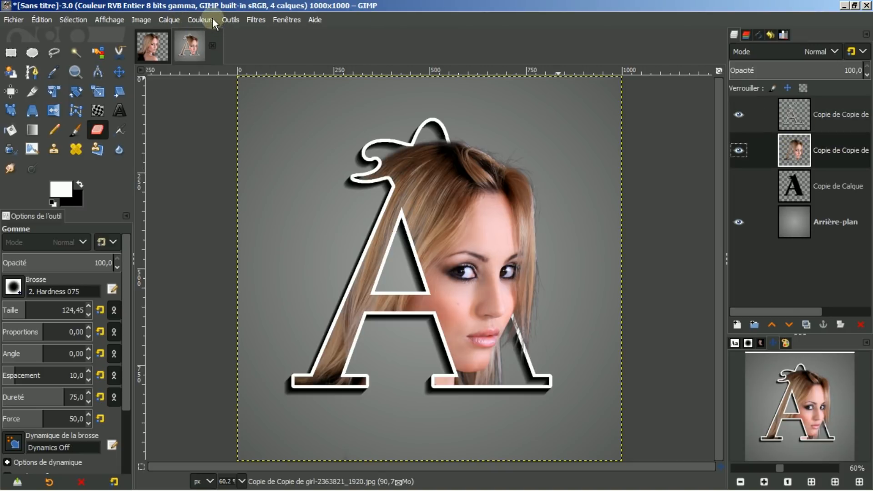
{"action": "left_click", "coordinate": [256, 19]}
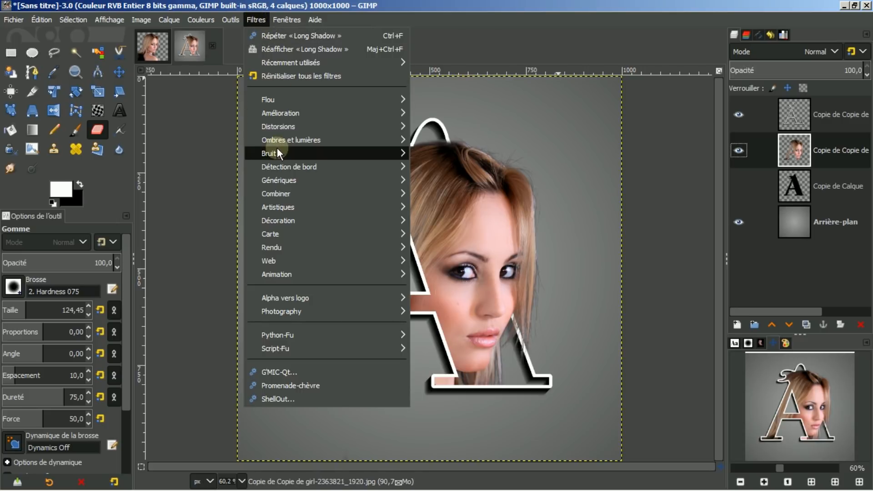
{"action": "mouse_move", "coordinate": [280, 140]}
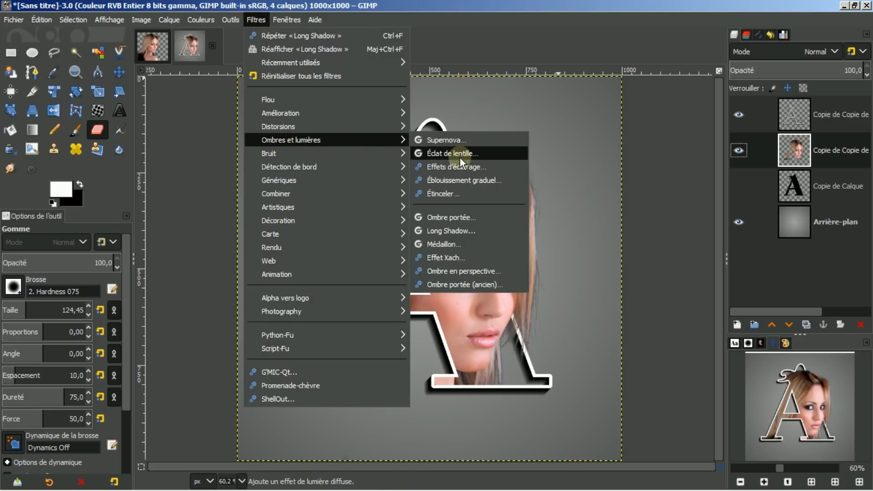
{"action": "left_click", "coordinate": [445, 218]}
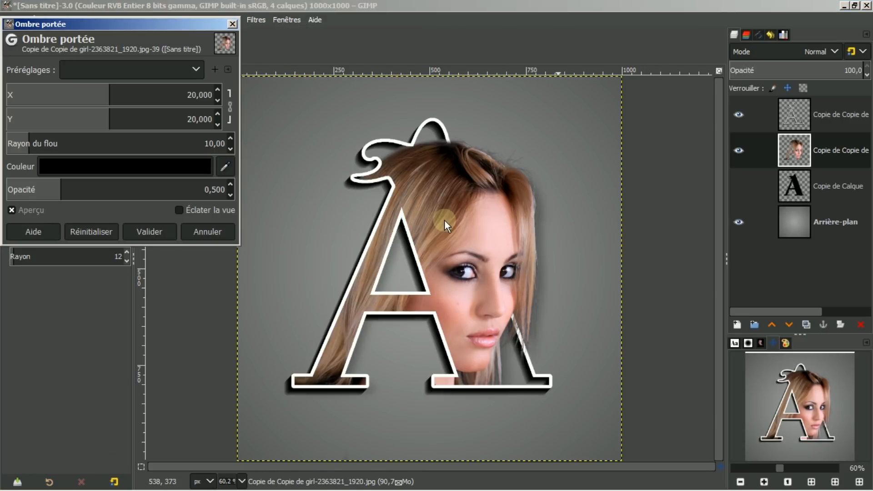
{"action": "left_click_drag", "start_coordinate": [39, 181], "coordinate": [104, 191]}
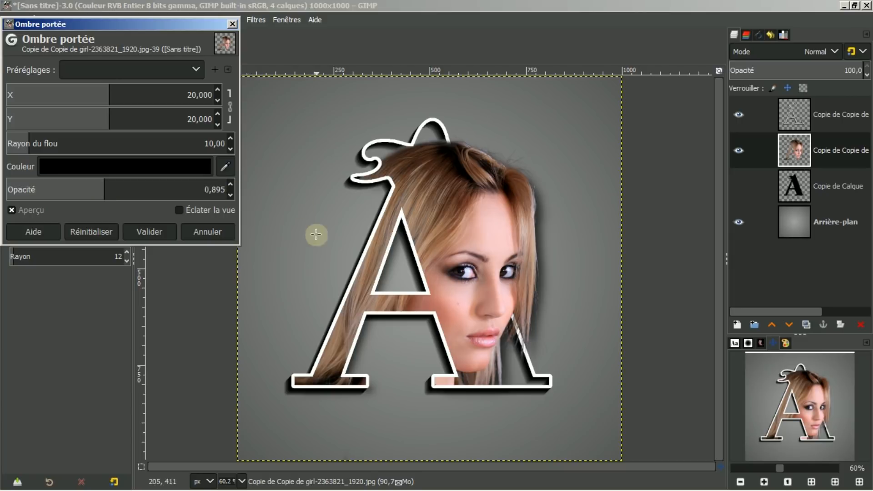
{"action": "left_click", "coordinate": [150, 232]}
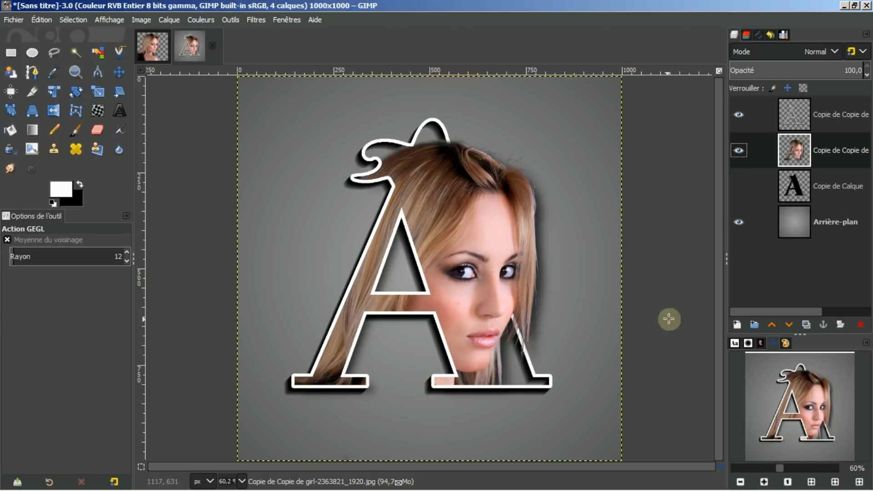
- Darken the portrait layer's midtones with Curves, pulling the Value curve's middle down to about x 141, y 114
{"action": "left_click", "coordinate": [198, 20]}
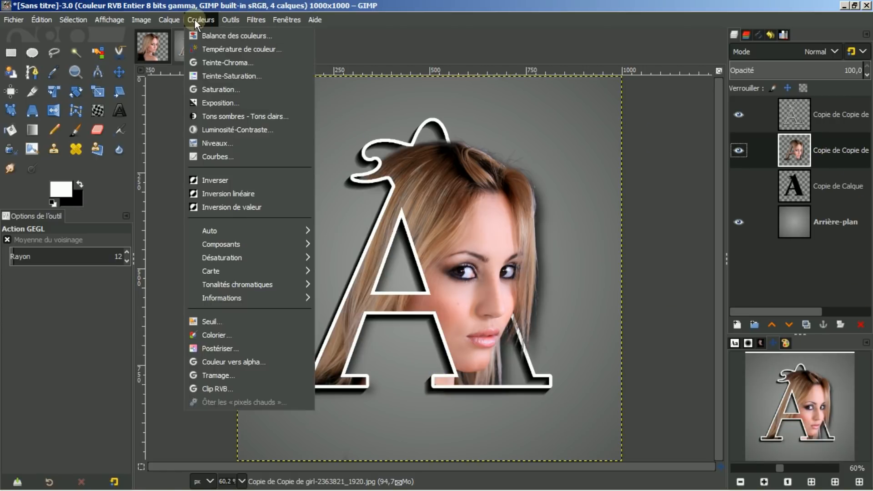
{"action": "left_click", "coordinate": [213, 157]}
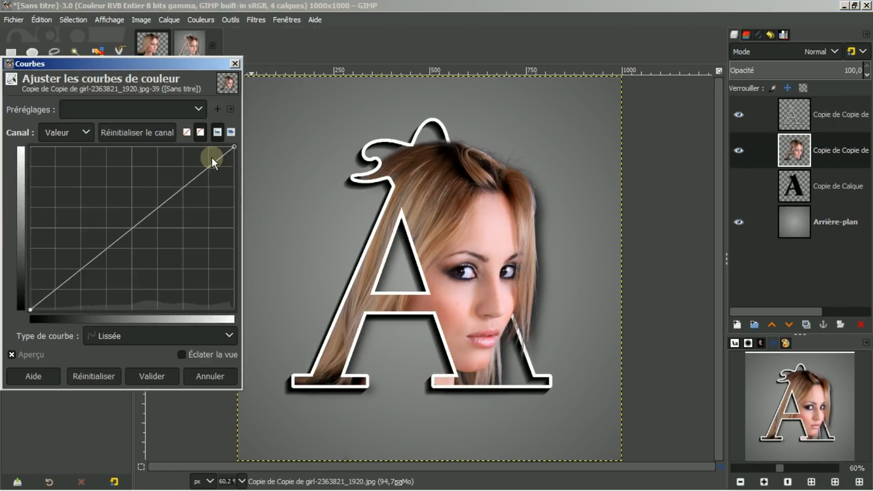
{"action": "left_click_drag", "start_coordinate": [132, 231], "coordinate": [144, 236]}
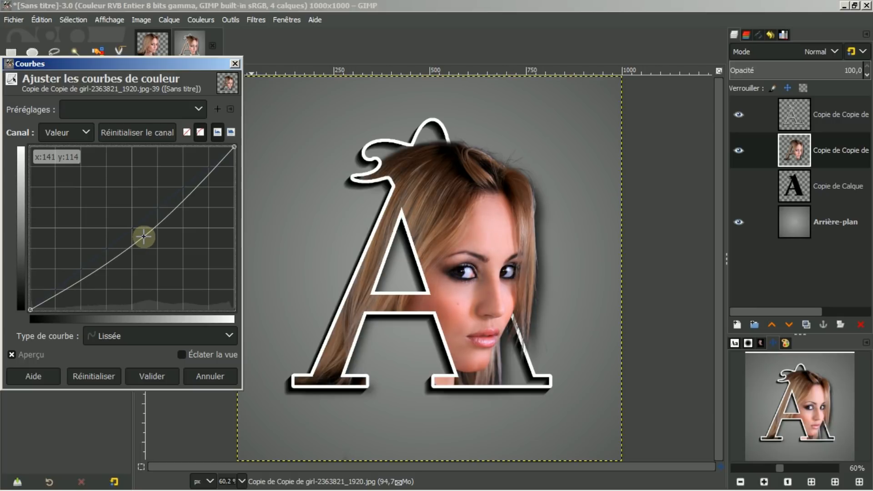
{"action": "left_click", "coordinate": [143, 370]}
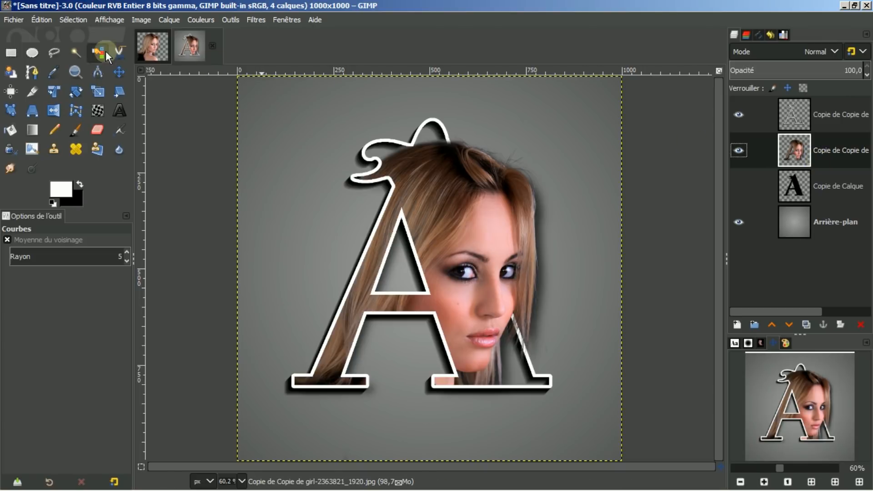
- Flatten the image and choose the Frame [painting] filter from the Frames category in G'MIC-Qt
{"action": "left_click", "coordinate": [141, 20]}
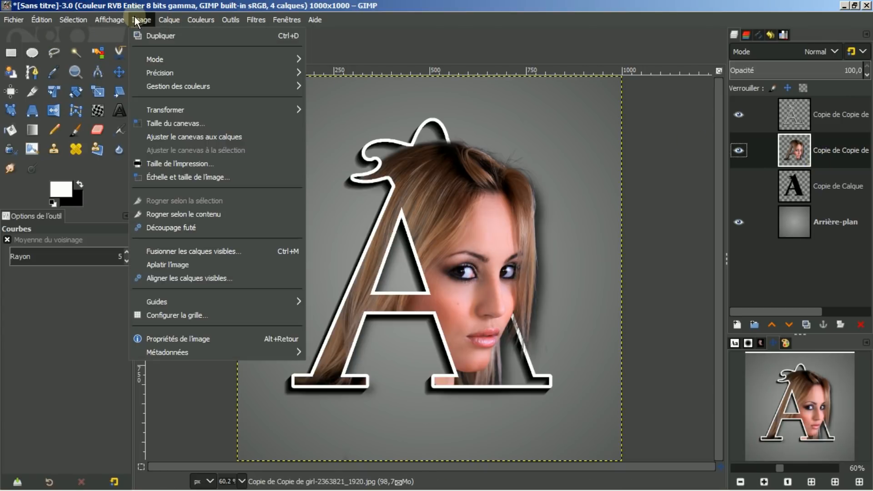
{"action": "left_click", "coordinate": [165, 266]}
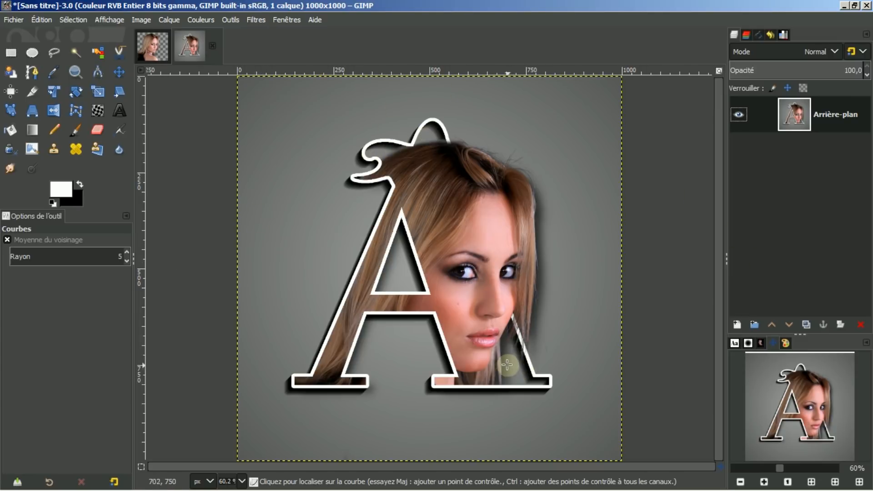
{"action": "left_click", "coordinate": [254, 20]}
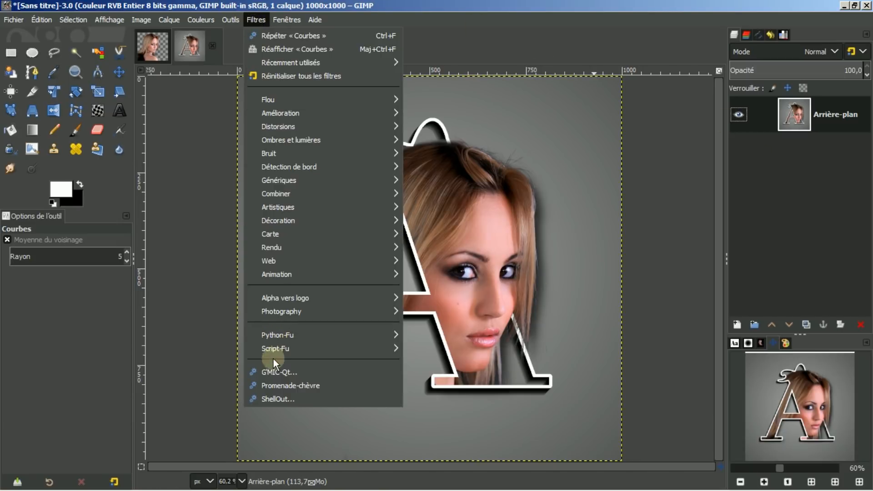
{"action": "left_click", "coordinate": [271, 371]}
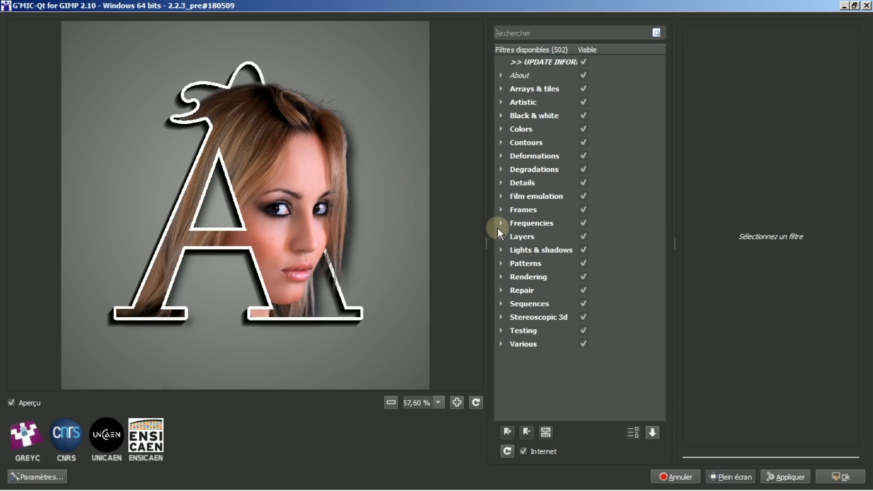
{"action": "left_click", "coordinate": [500, 209]}
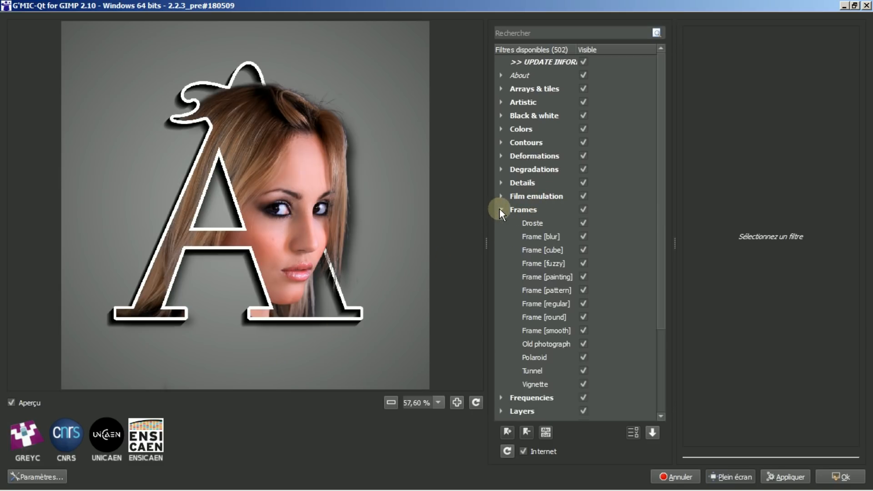
{"action": "left_click", "coordinate": [536, 277]}
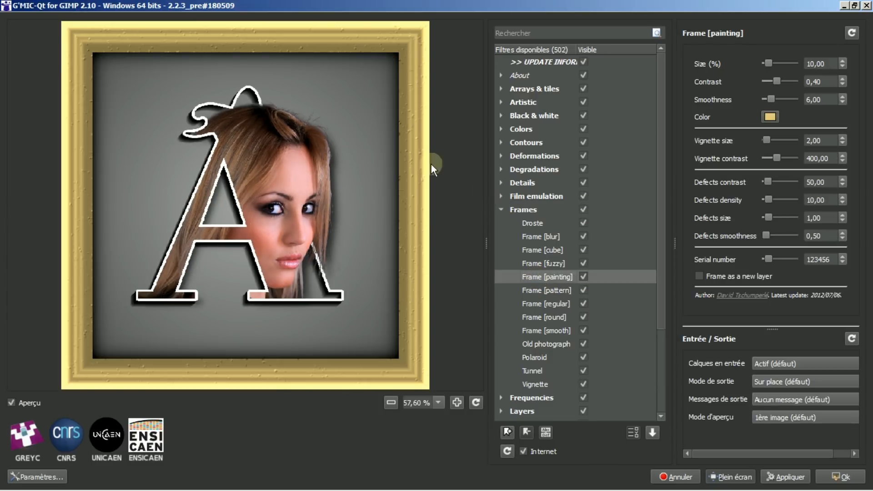
- Set the painting frame's colour to dark brown #553424
{"action": "left_click", "coordinate": [768, 117]}
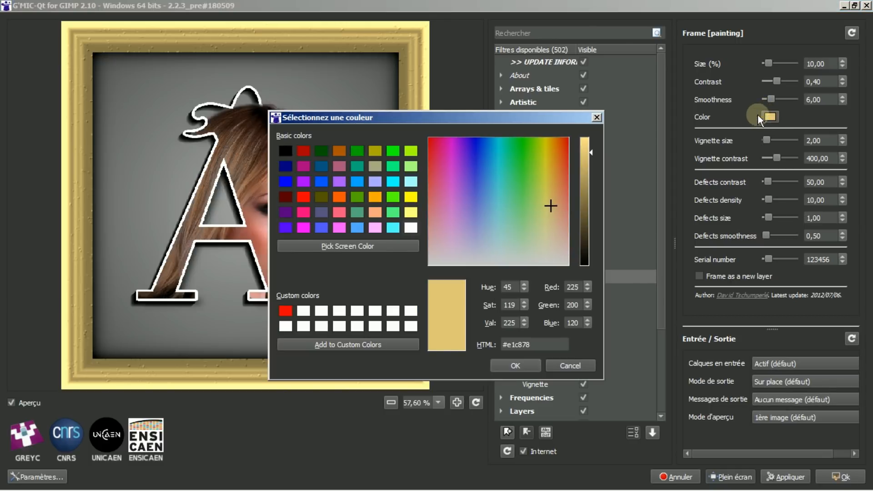
{"action": "left_click", "coordinate": [321, 197]}
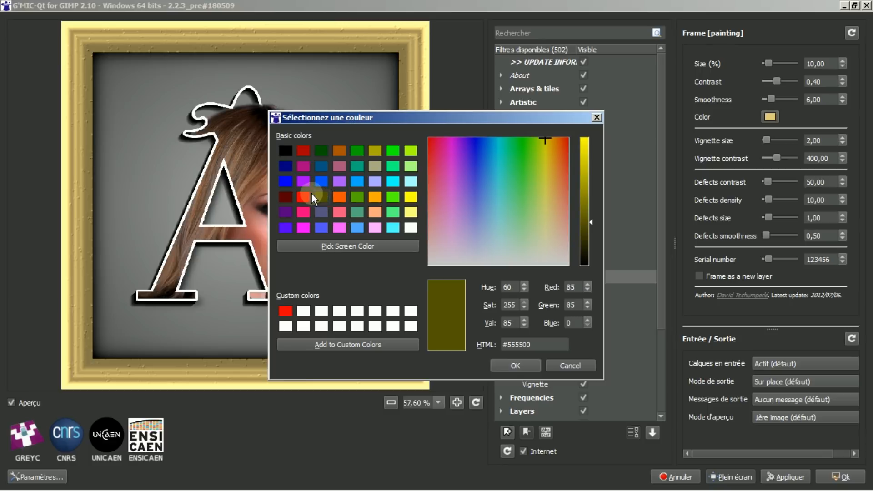
{"action": "left_click", "coordinate": [290, 195]}
{"action": "left_click_drag", "start_coordinate": [562, 171], "coordinate": [561, 192]}
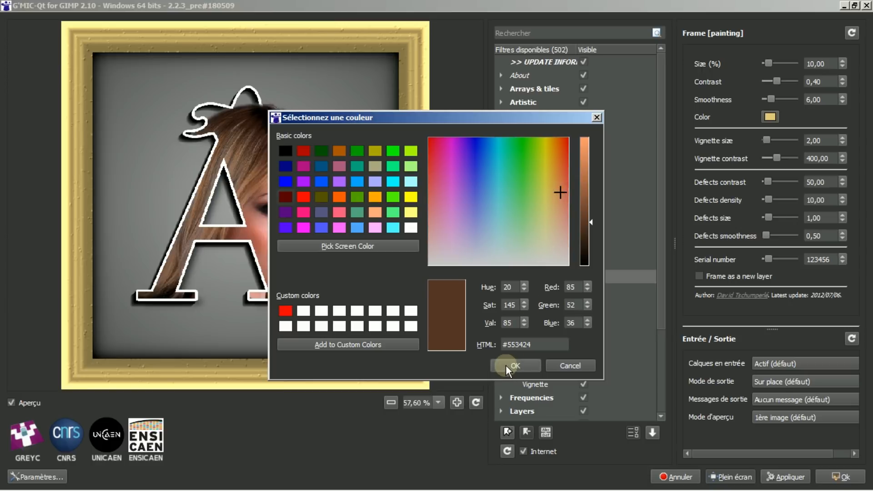
{"action": "left_click", "coordinate": [506, 365]}
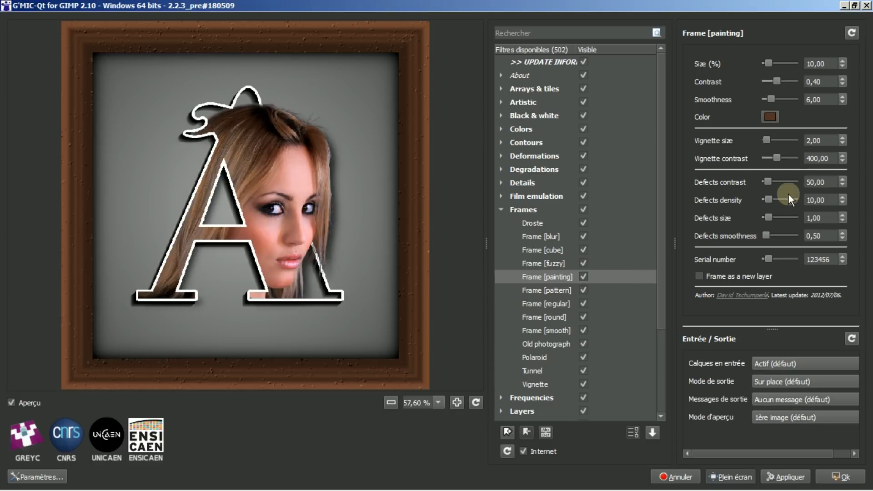
- Set the frame's serial number to 739130 and smoothness to 3.27, lower the defects contrast, and apply the frame to the image
{"action": "left_click_drag", "start_coordinate": [769, 259], "coordinate": [786, 258]}
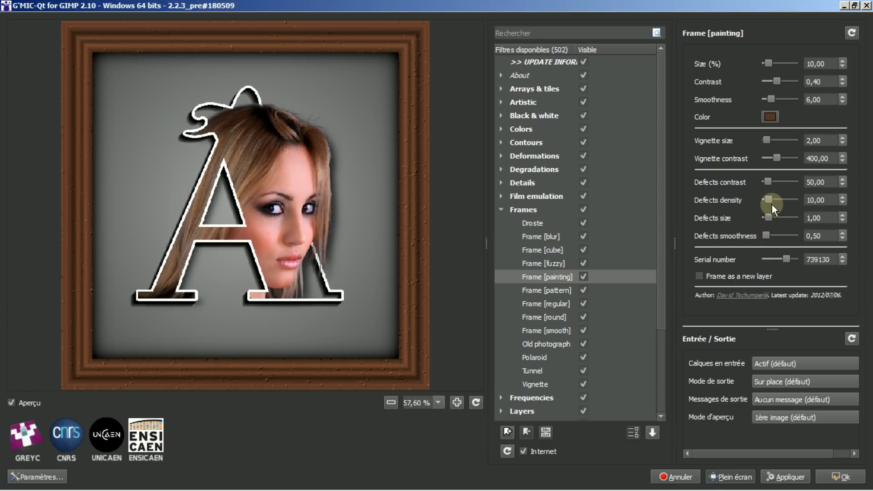
{"action": "left_click_drag", "start_coordinate": [768, 97], "coordinate": [765, 100]}
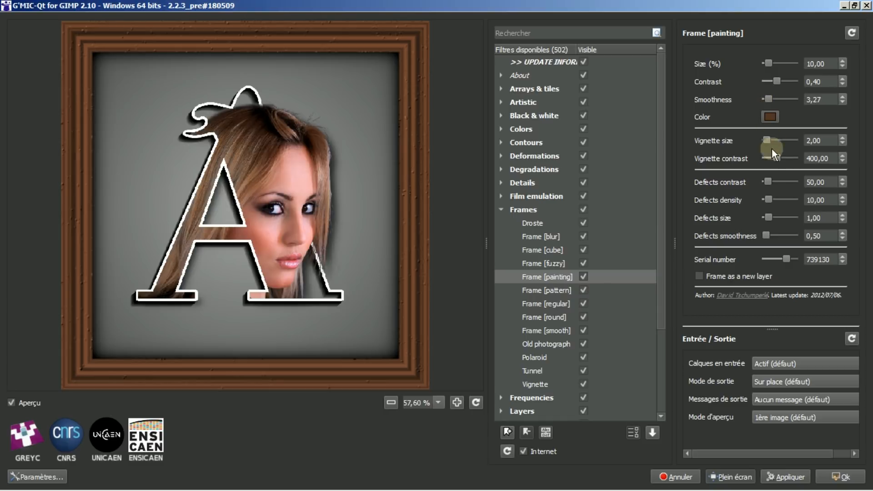
{"action": "left_click_drag", "start_coordinate": [768, 179], "coordinate": [764, 180]}
{"action": "left_click", "coordinate": [832, 476]}
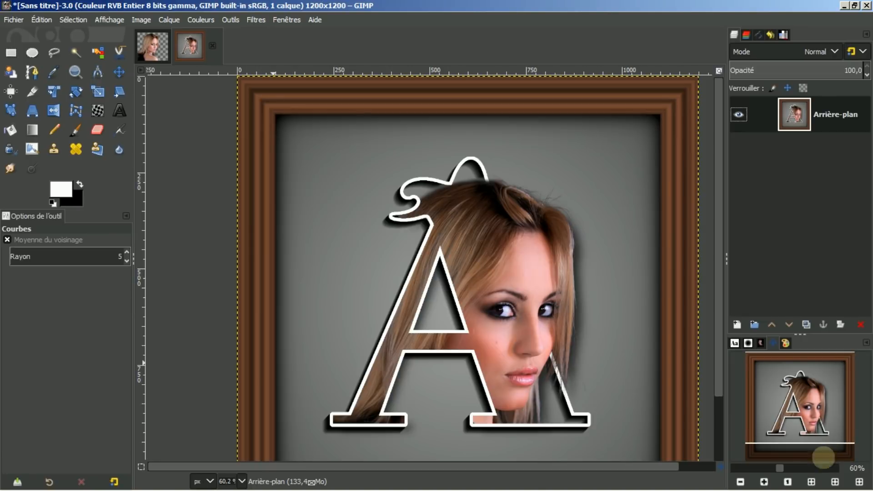
{"action": "left_click", "coordinate": [812, 482]}
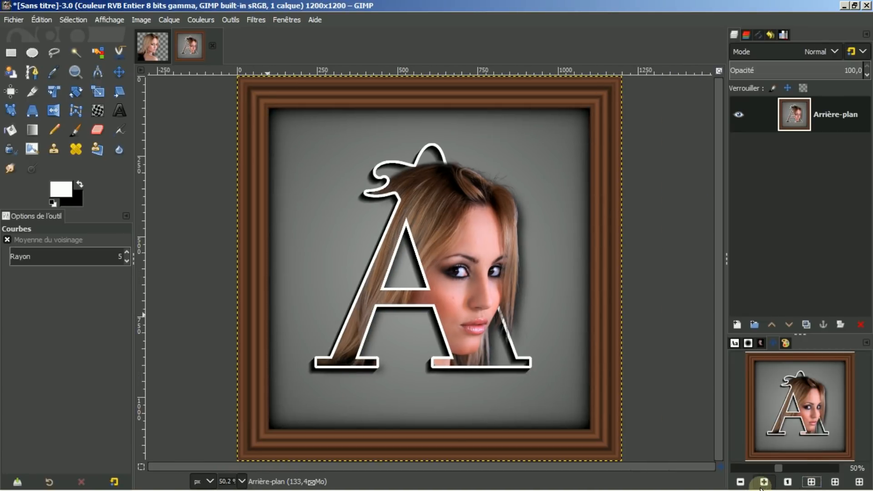